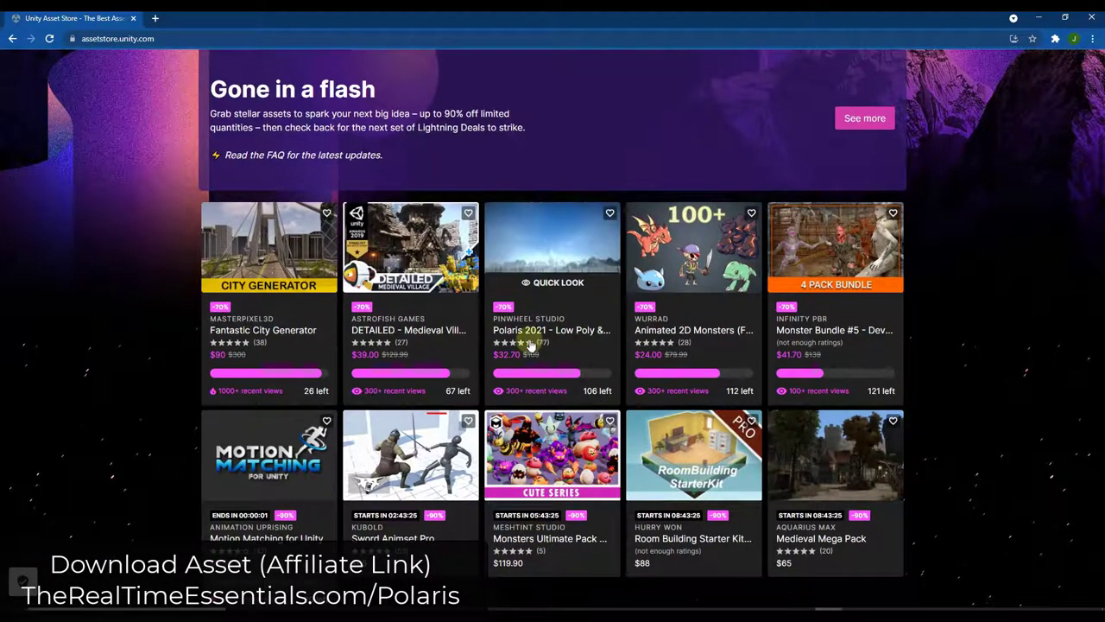
- Find Polaris 2021 - Low Poly & Mesh Terrain Editor among the Lightning Deals and open its product page
scroll(526, 345, up, 5)
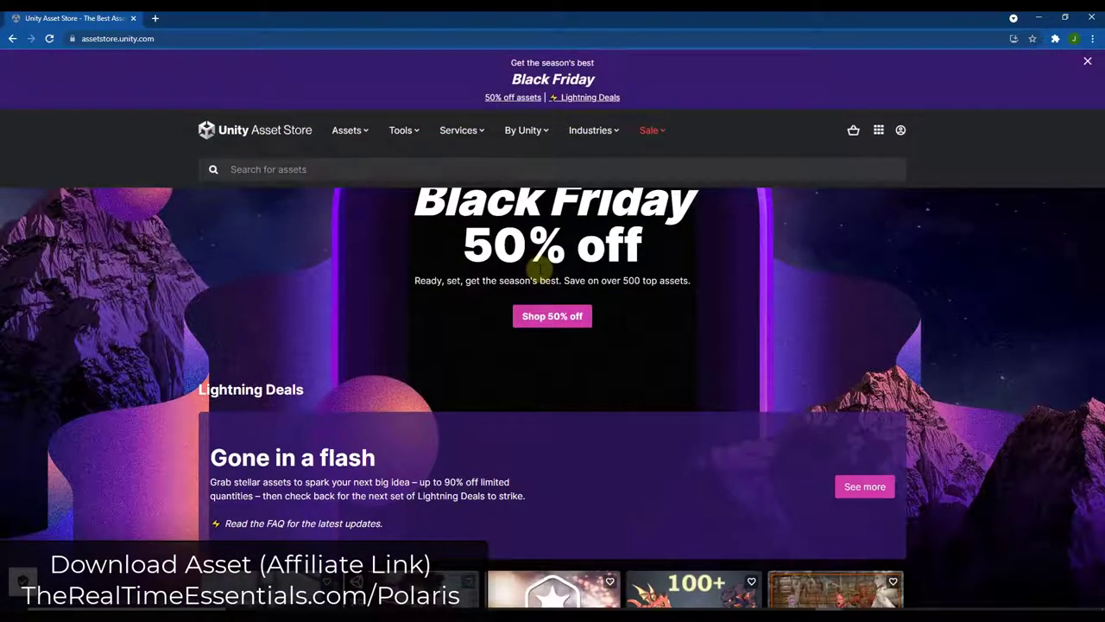
scroll(540, 268, up, 2)
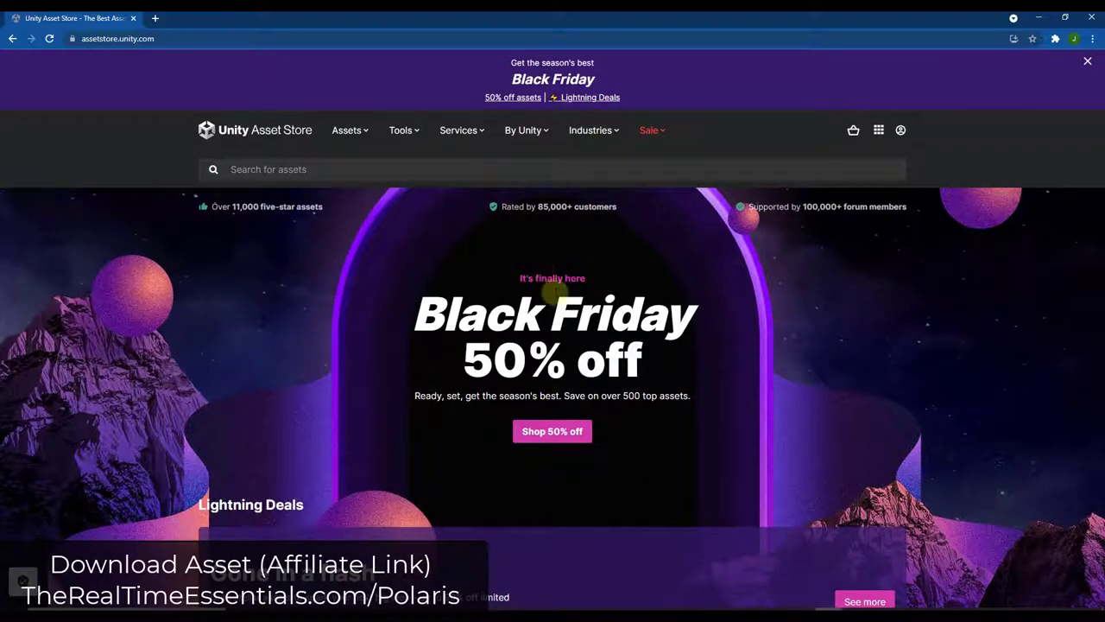
scroll(544, 289, down, 5)
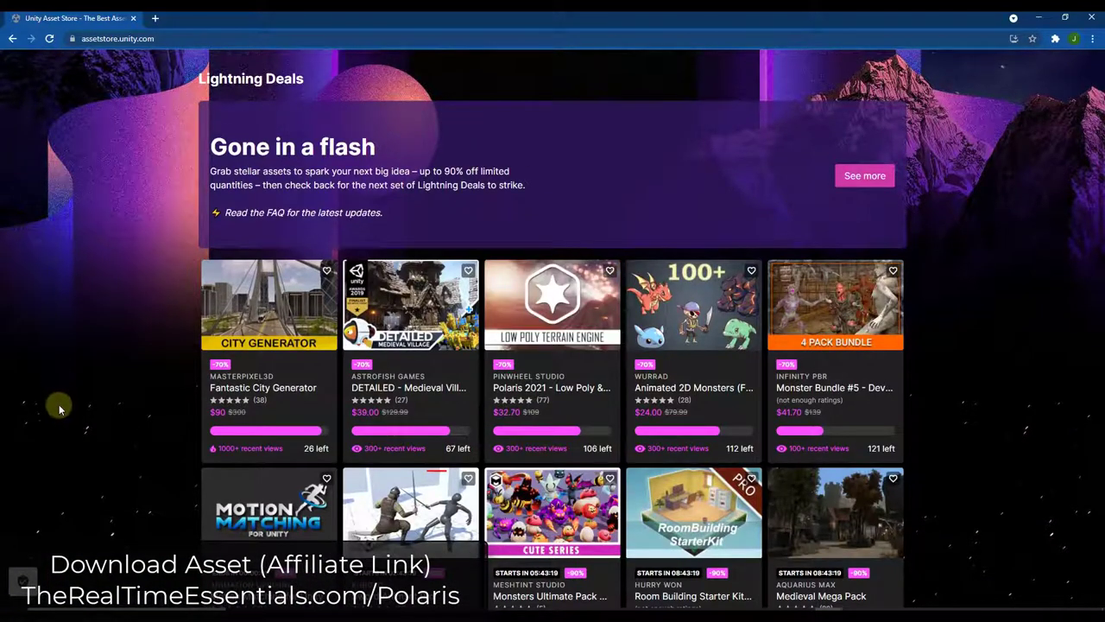
mouse_move(588, 415)
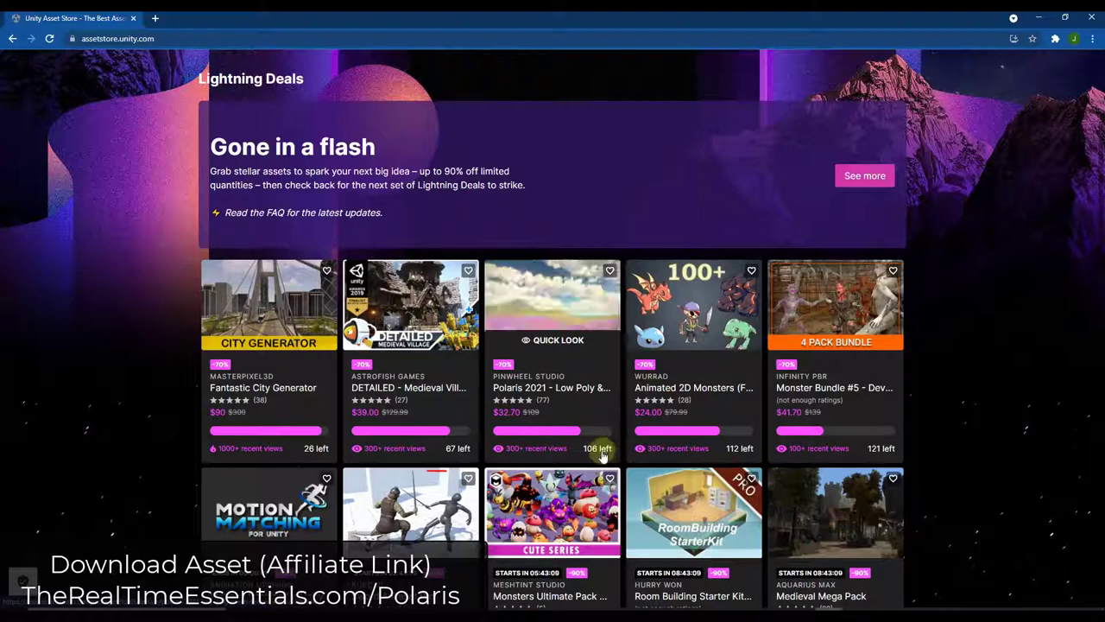
click(569, 390)
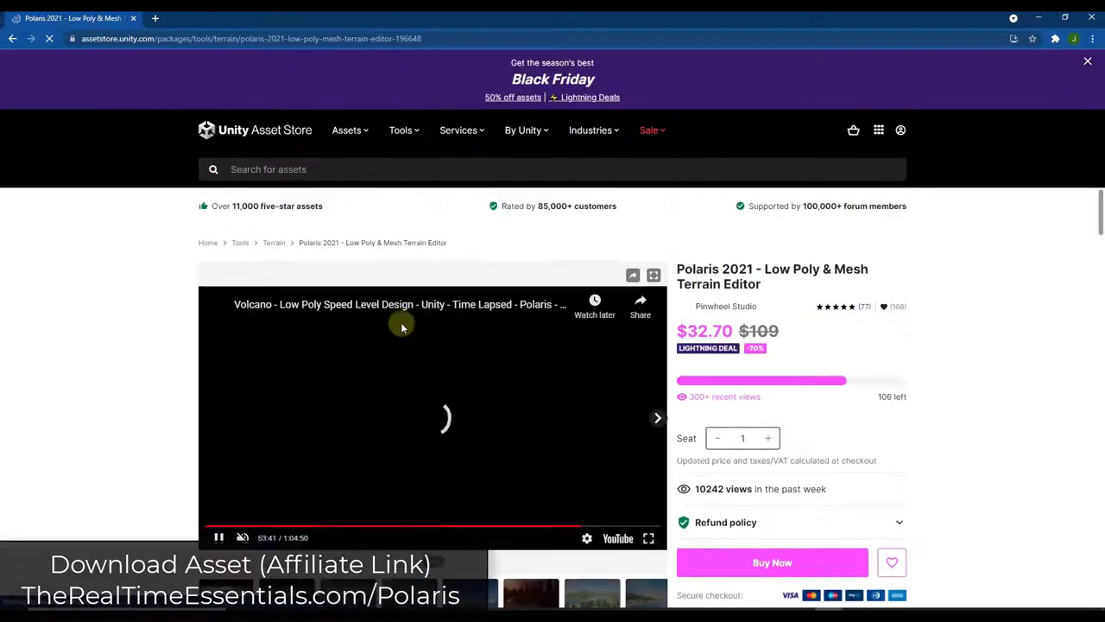
- Read through the Polaris 2021 description, including its core features, compatibility, sample assets and requirements
scroll(389, 267, down, 6)
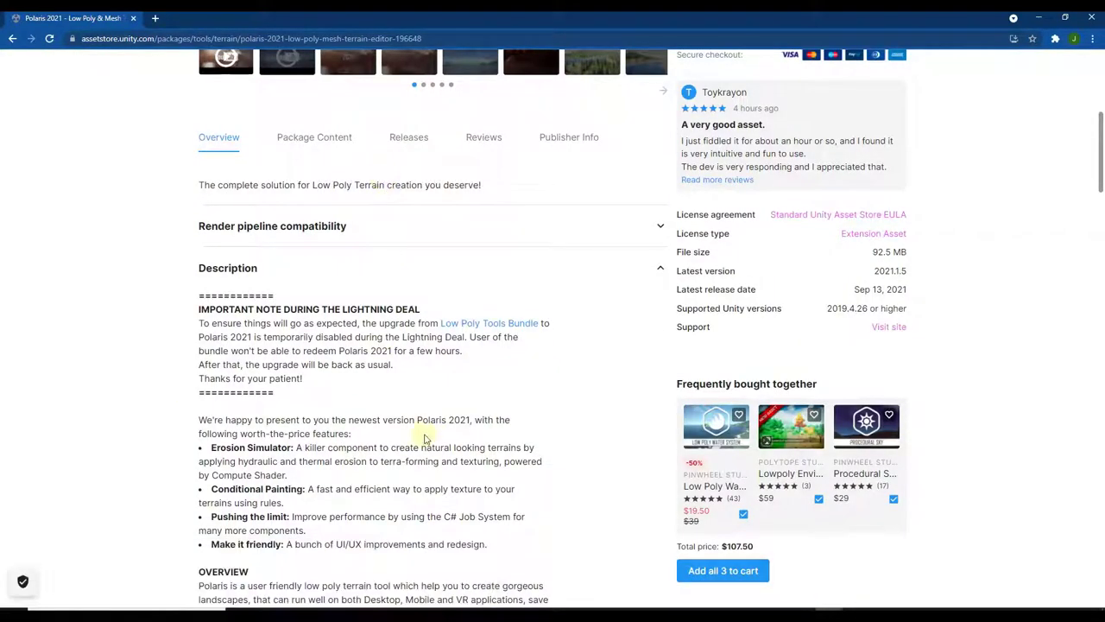
scroll(449, 439, down, 2)
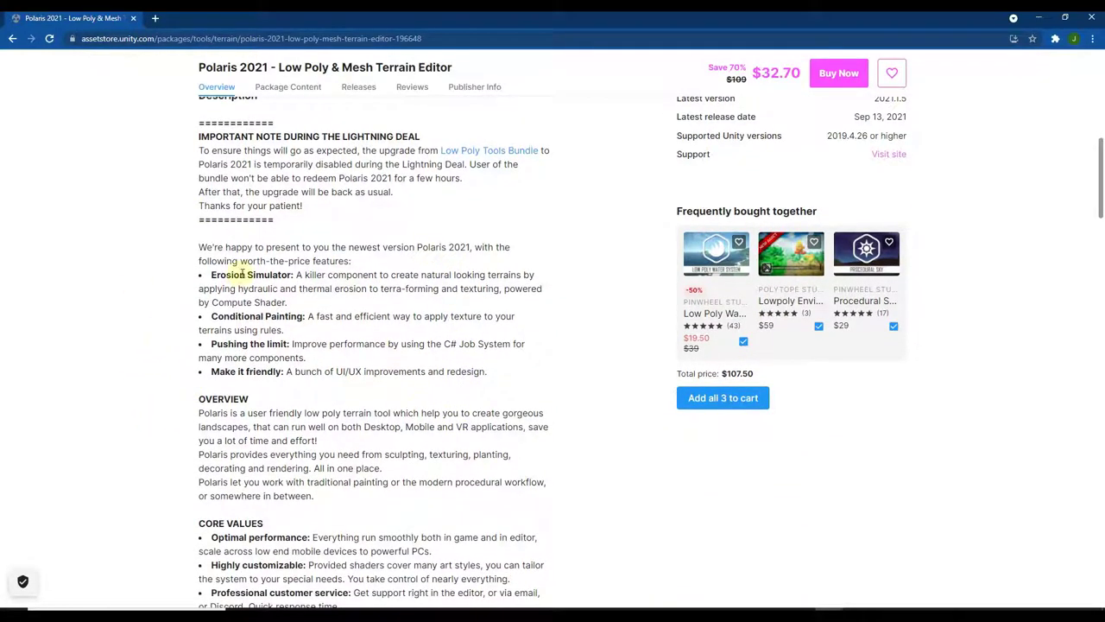
scroll(295, 354, down, 4)
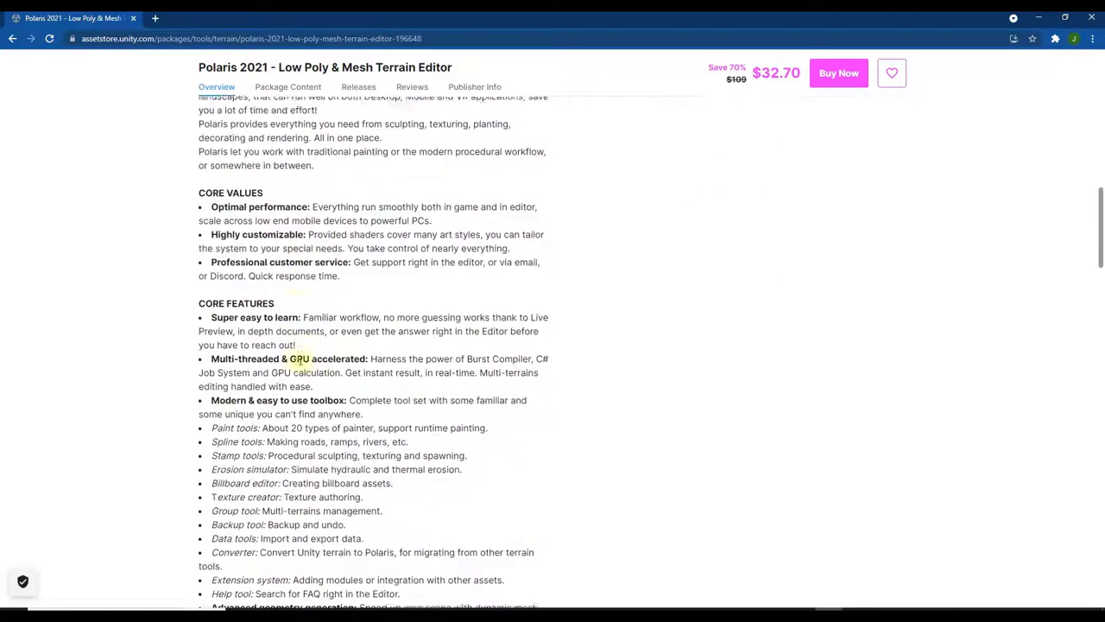
scroll(440, 379, down, 2)
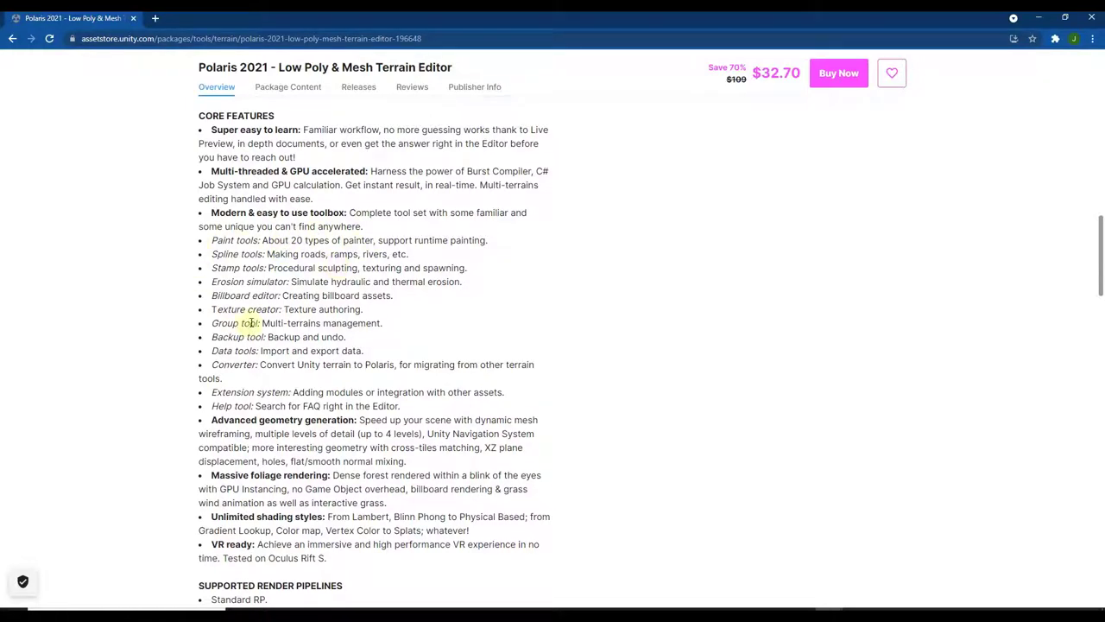
scroll(252, 322, down, 5)
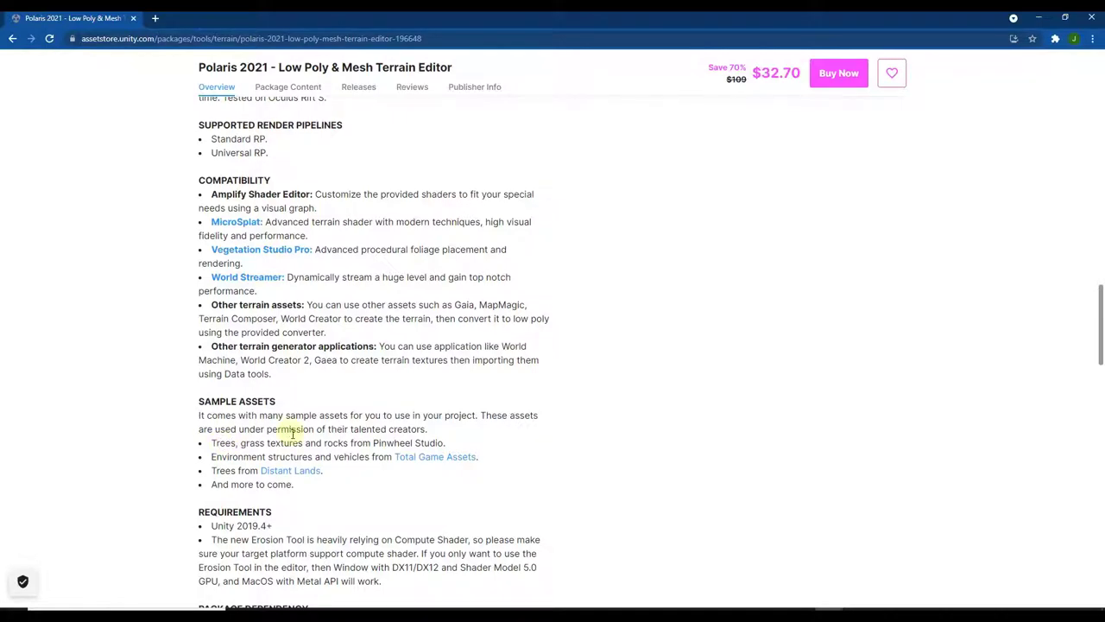
scroll(341, 410, down, 5)
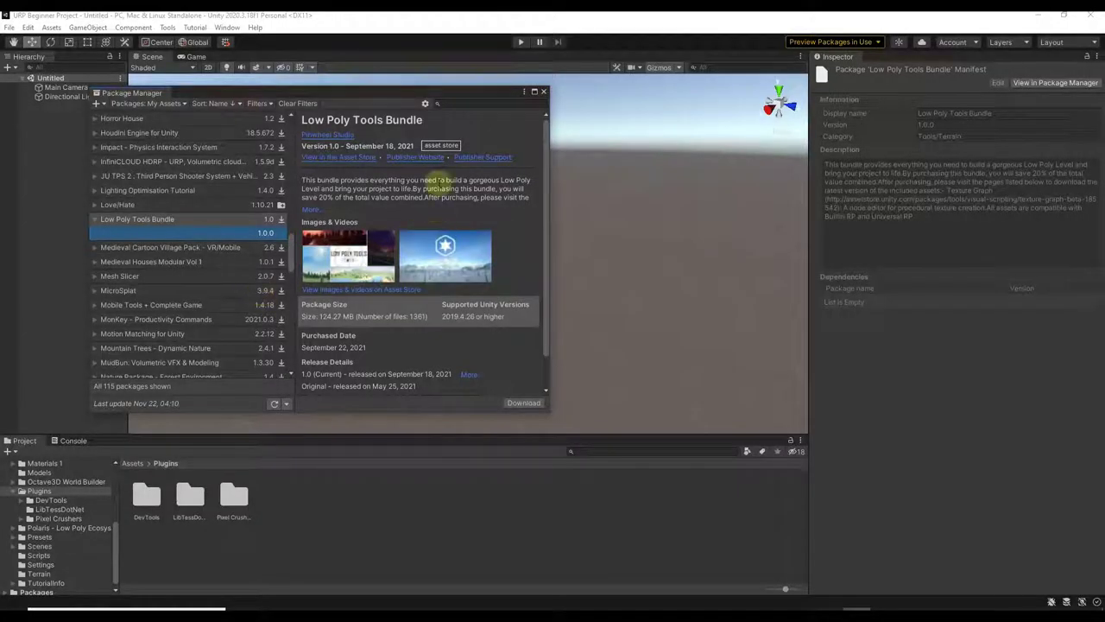
- Switch to Unity, look through the owned assets around Low Poly Tools Bundle in the Package Manager, and close it
click(435, 277)
scroll(181, 288, down, 8)
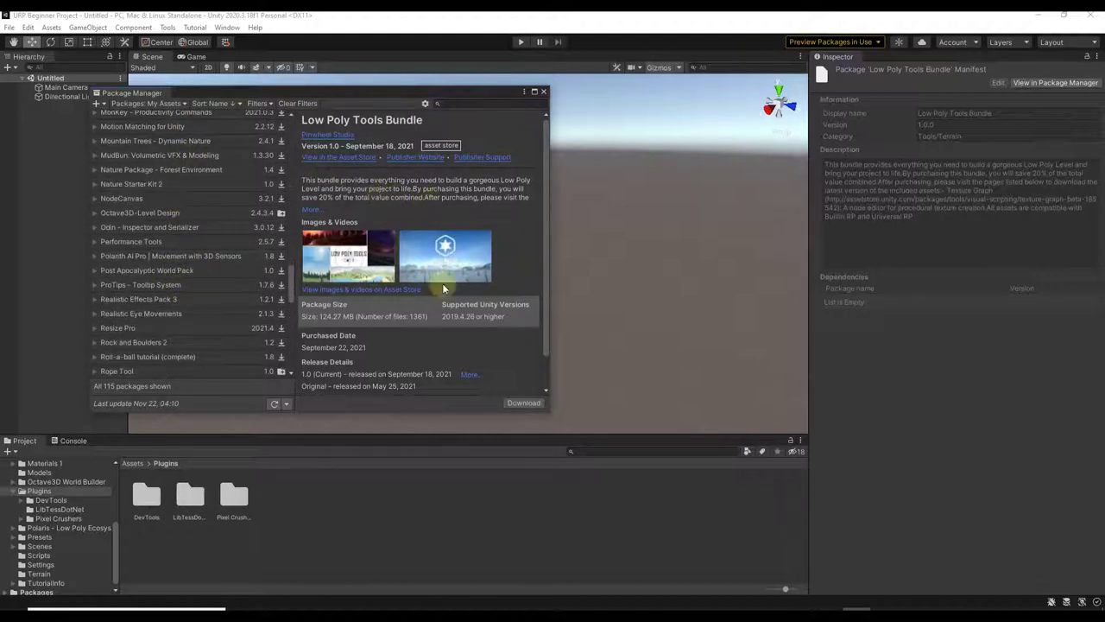
click(524, 403)
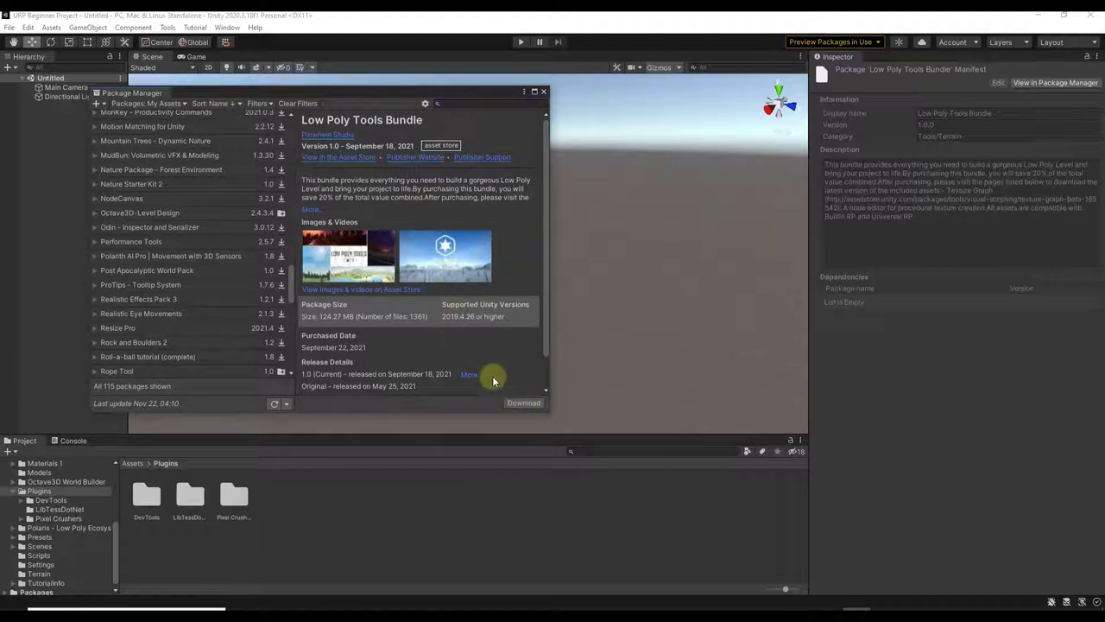
click(543, 91)
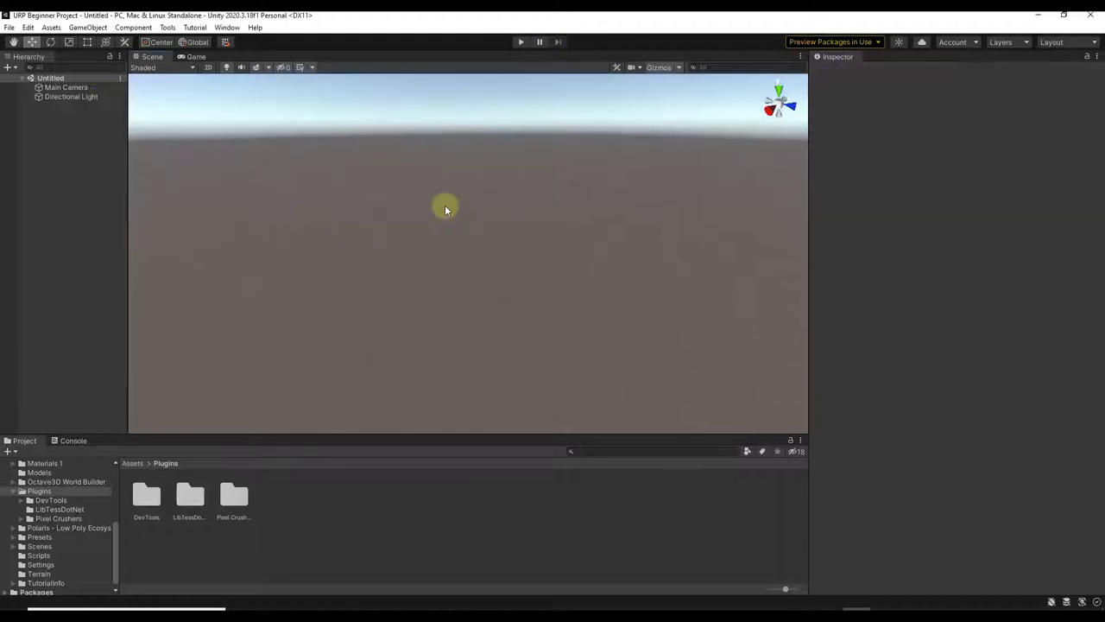
- Open the Polaris Terrain Wizard for creating a new 3D object
click(84, 28)
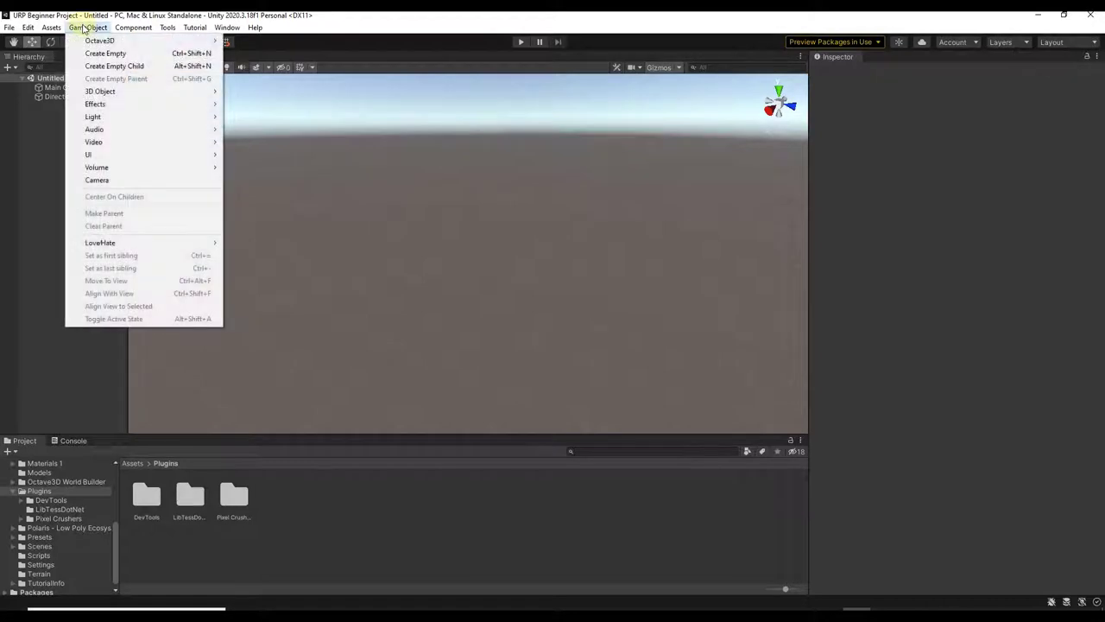
mouse_move(108, 92)
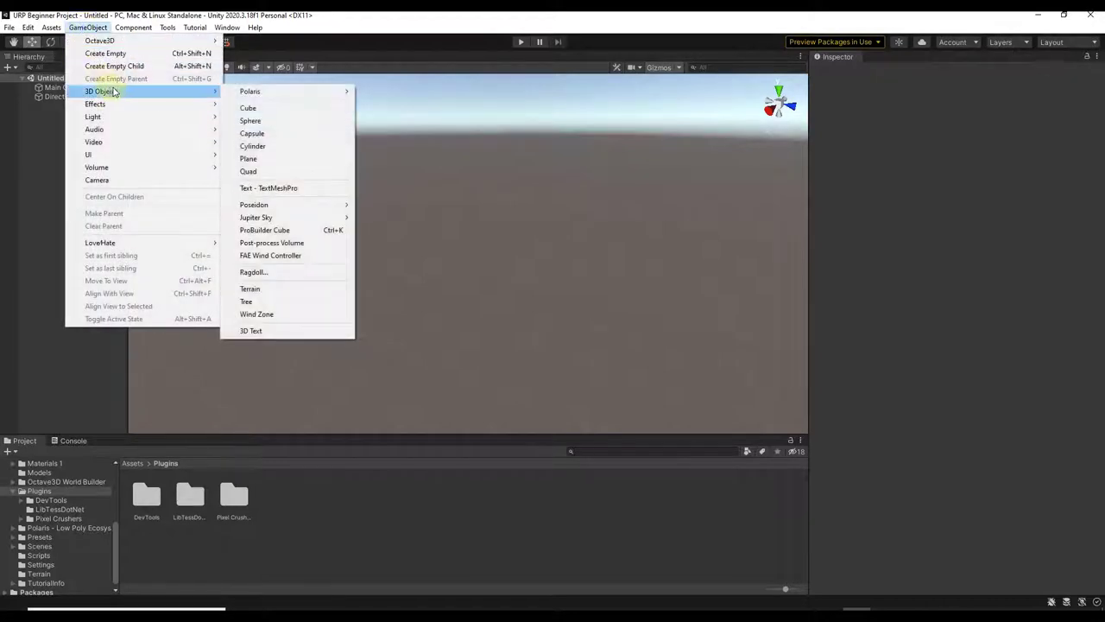
mouse_move(282, 91)
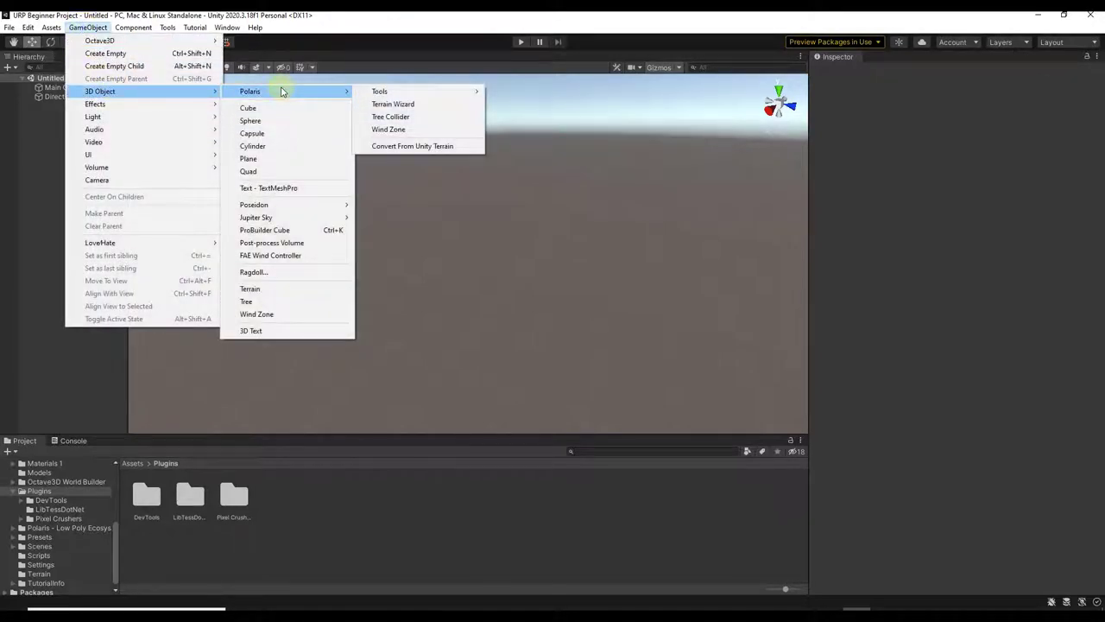
click(402, 105)
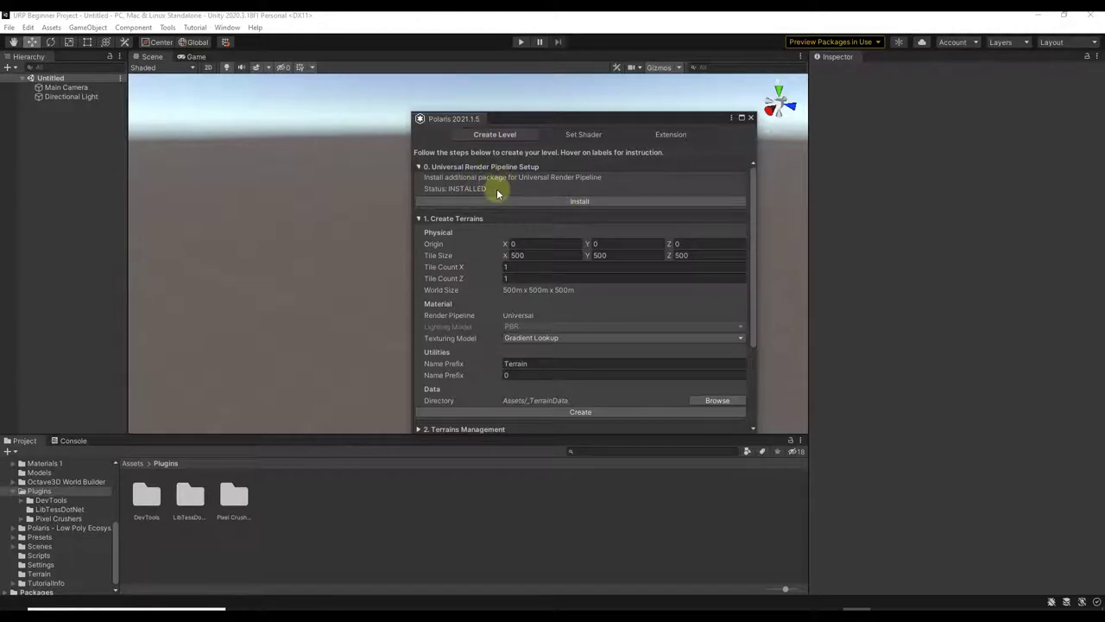
- Create a single-tile terrain with the default 500 m dimensions and the Gradient Lookup texturing model
scroll(484, 233, down, 2)
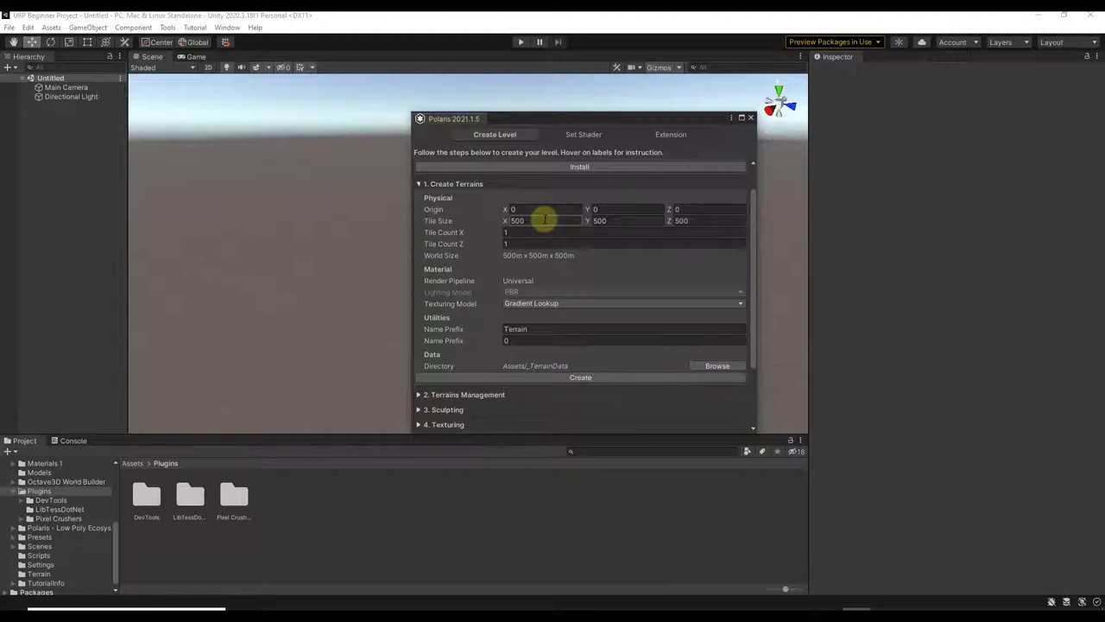
scroll(456, 217, down, 2)
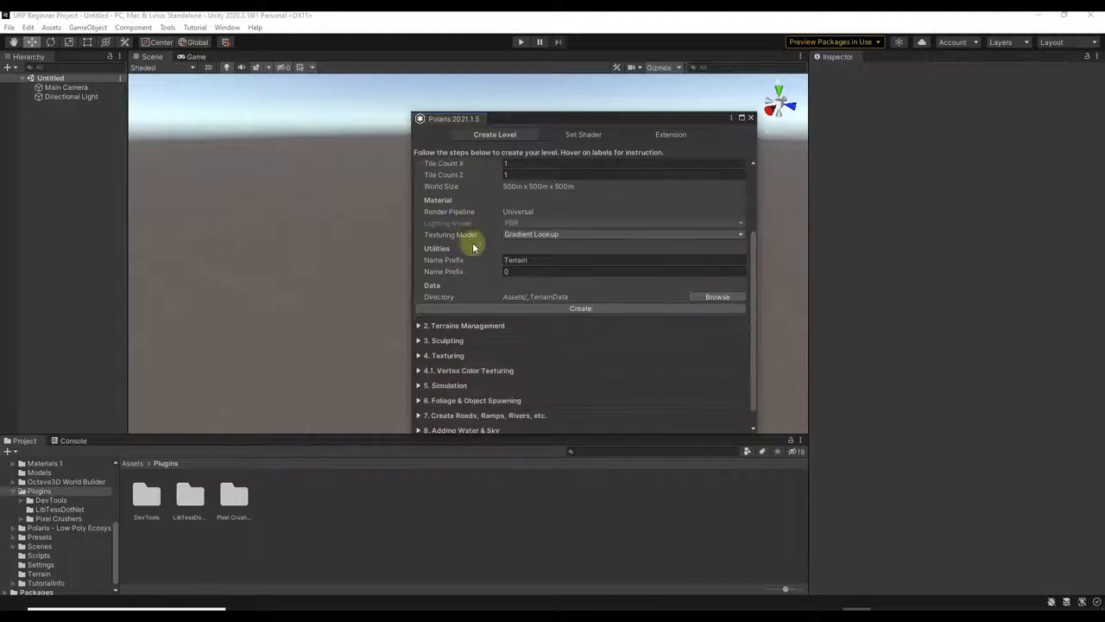
click(541, 235)
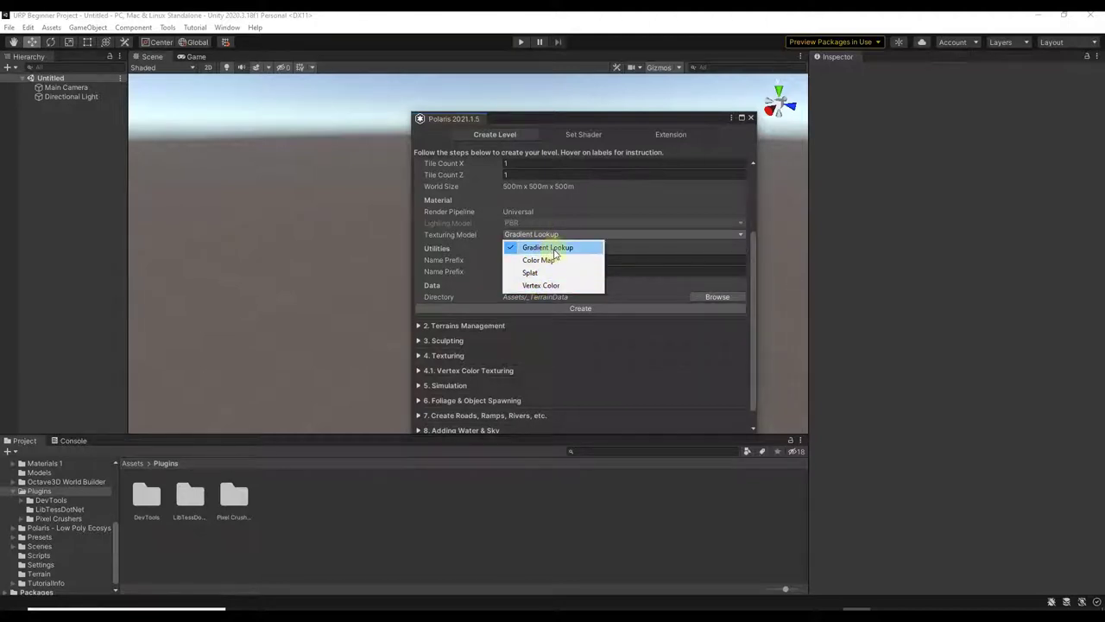
click(461, 248)
click(580, 309)
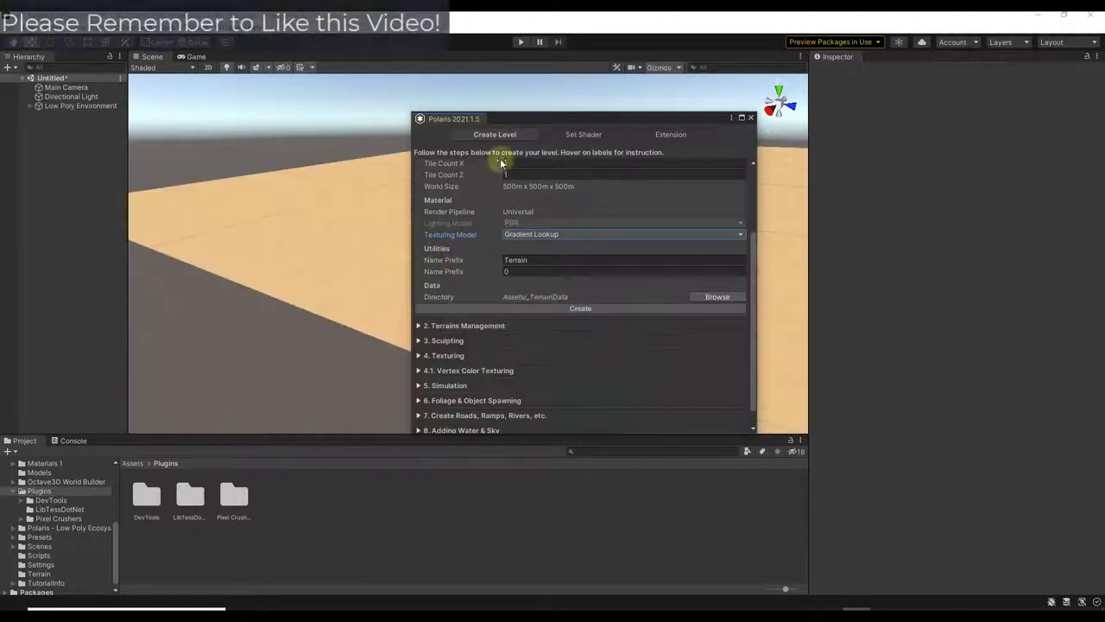
- Review the wizard's remaining level-creation sections and move its window off the scene to view the new terrain
drag(571, 119, 79, 139)
alt+drag(363, 199, 501, 207)
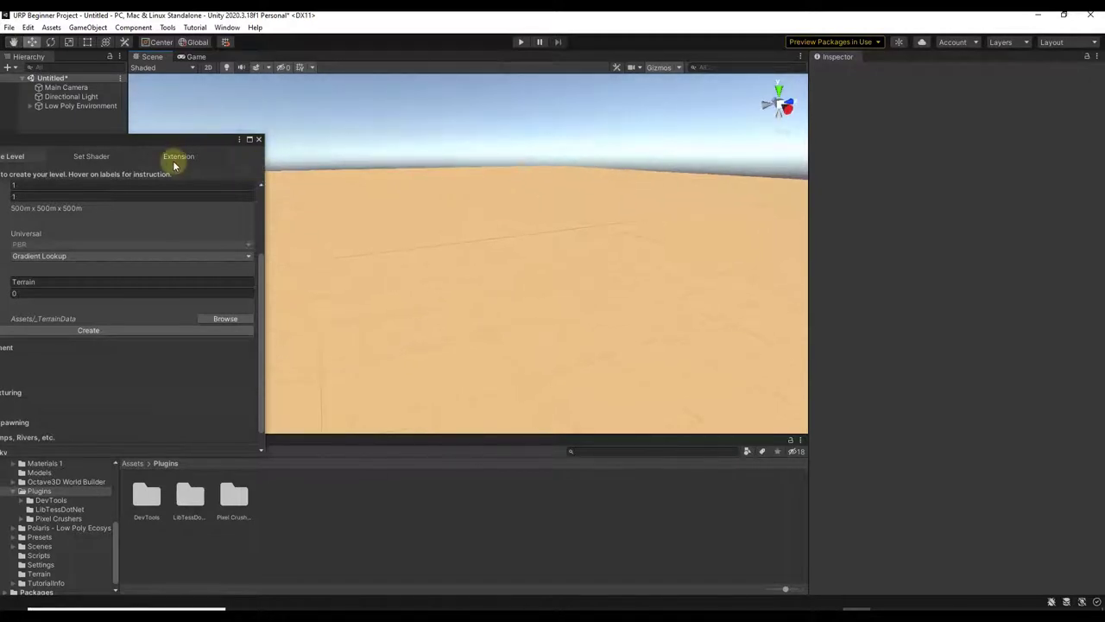
drag(152, 139, 701, 104)
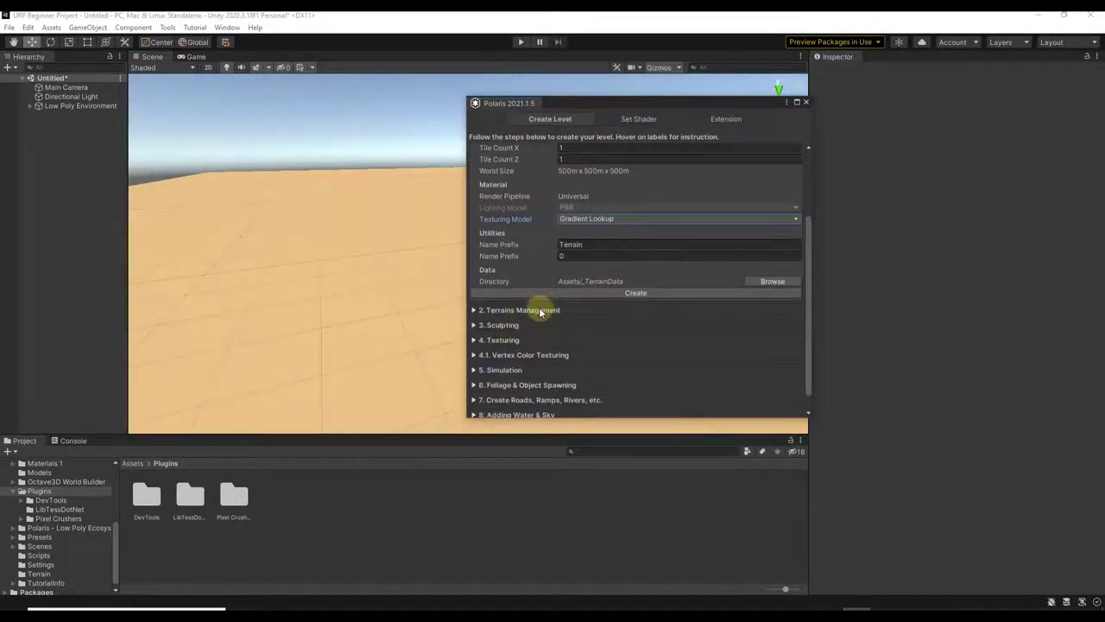
scroll(535, 311, down, 1)
drag(594, 109, 0, 104)
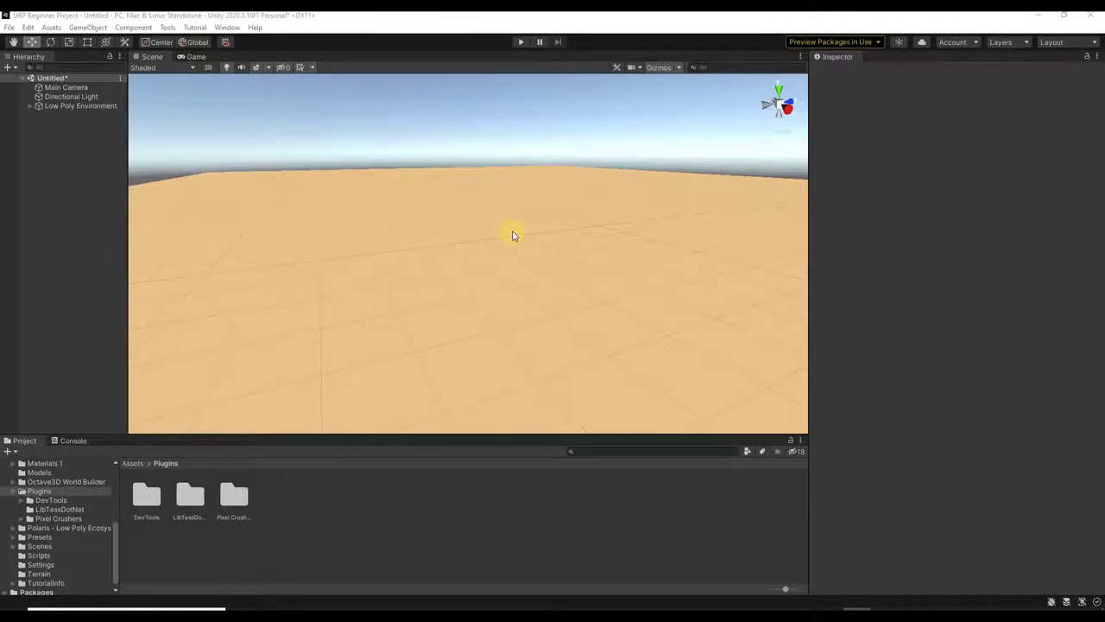
- Select Terrain_(0,0) under Low Poly Environment and expand its G Stylized Terrain component settings
mouse_move(508, 235)
right_down()
mouse_move(518, 227)
mouse_move(501, 227)
right_up()
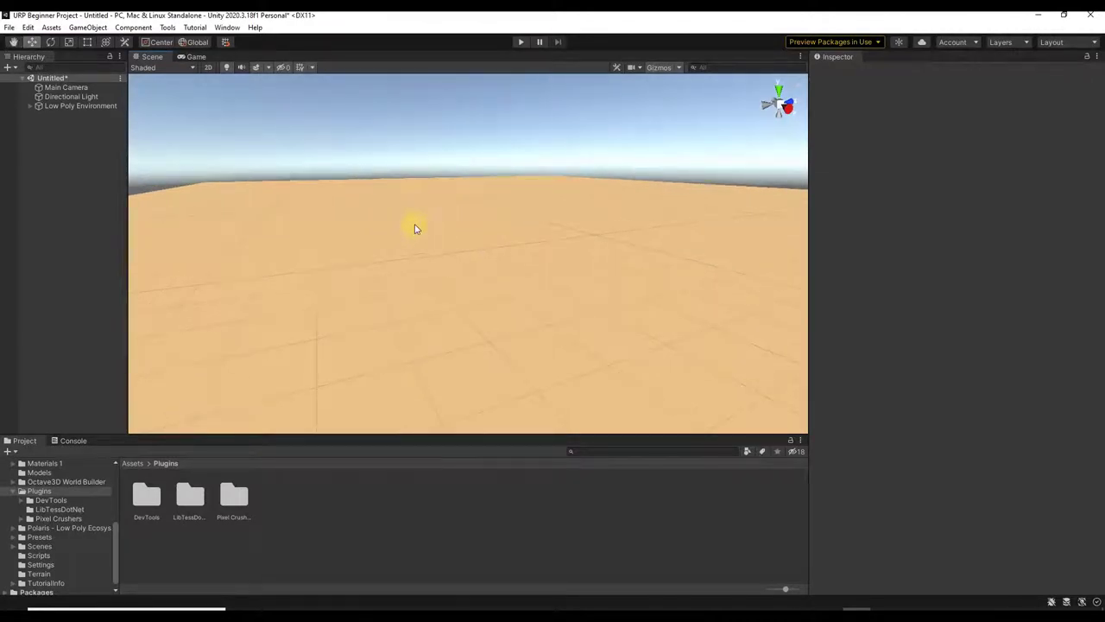
click(554, 249)
right_drag(554, 249, 365, 260)
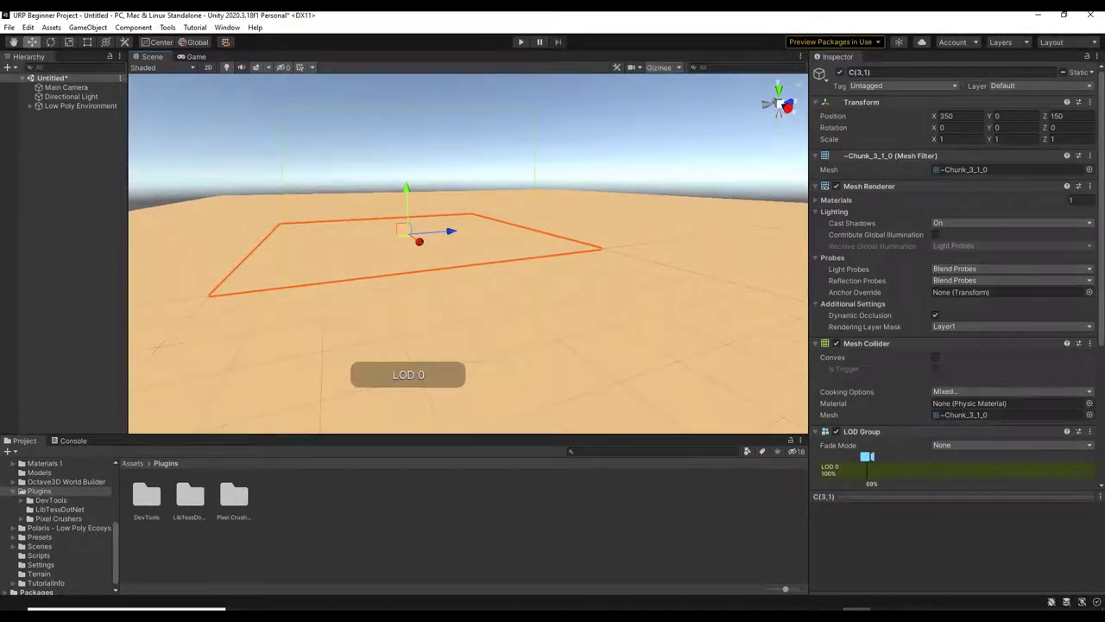
right_drag(357, 293, 405, 279)
click(39, 106)
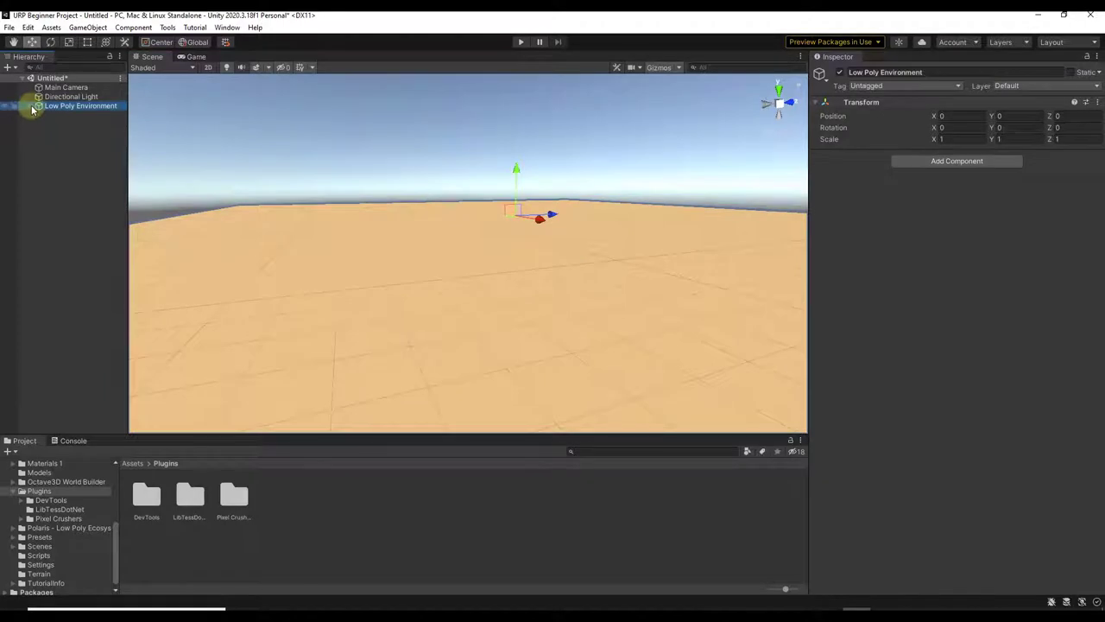
click(31, 106)
click(71, 115)
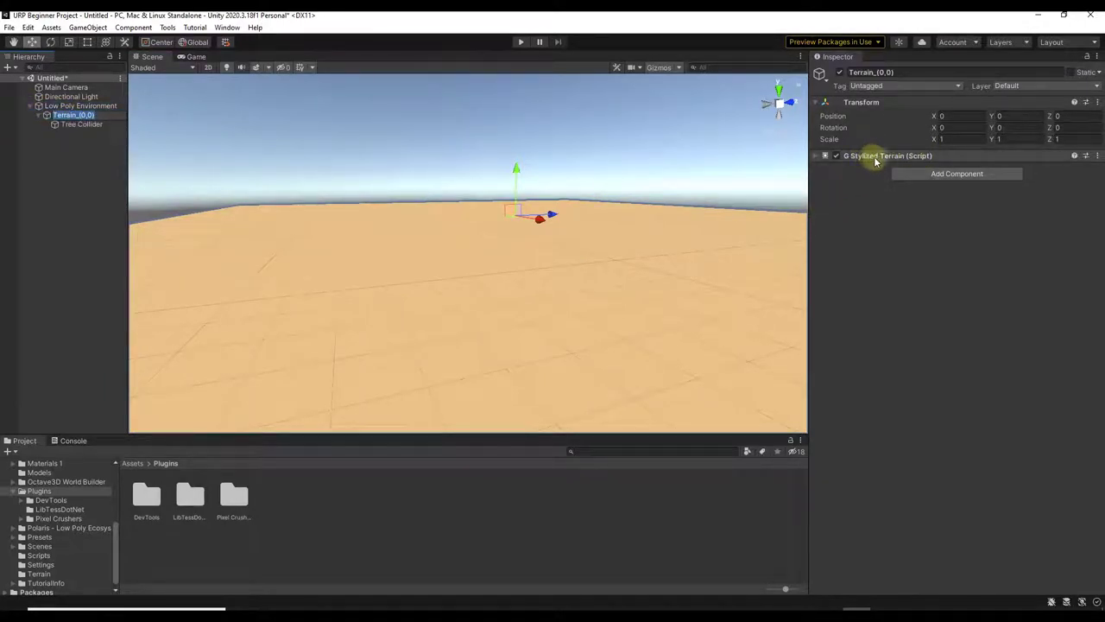
click(814, 156)
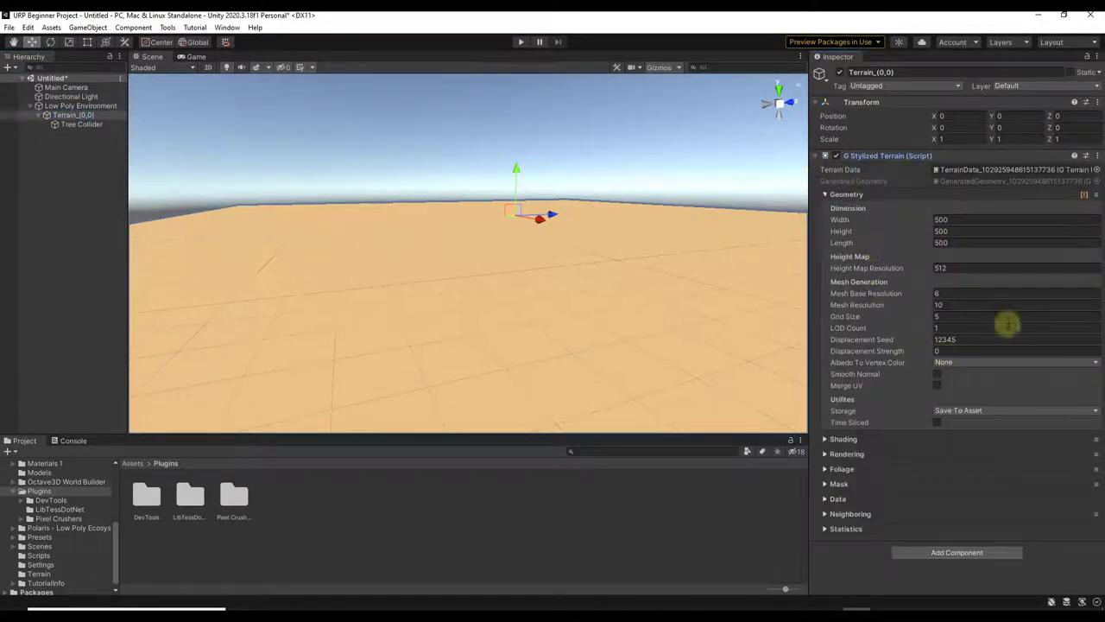
- Examine the terrain's Geometry, Shading, Foliage and Neighboring settings, leaving the Neighboring section expanded
mouse_move(583, 273)
right_down()
mouse_move(593, 272)
mouse_move(582, 268)
mouse_move(577, 293)
right_up()
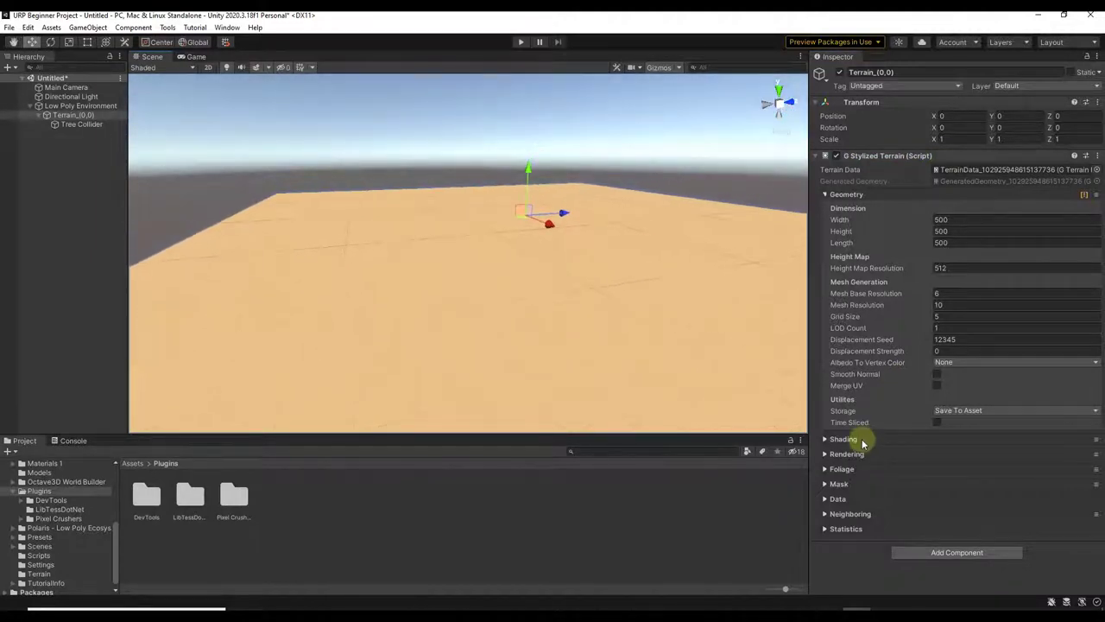
click(826, 438)
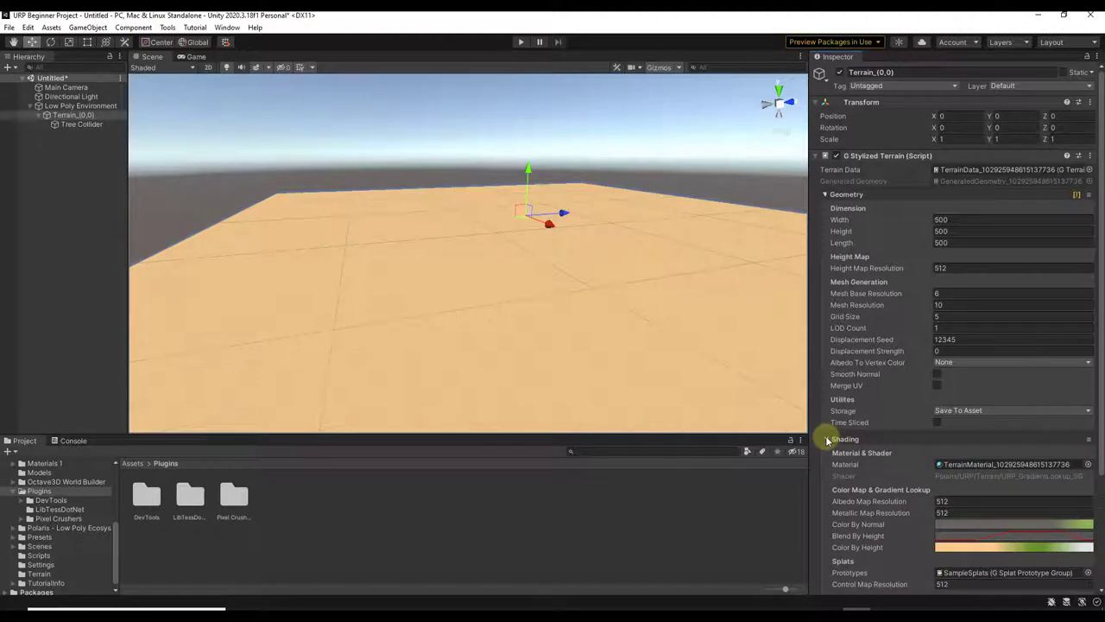
click(826, 439)
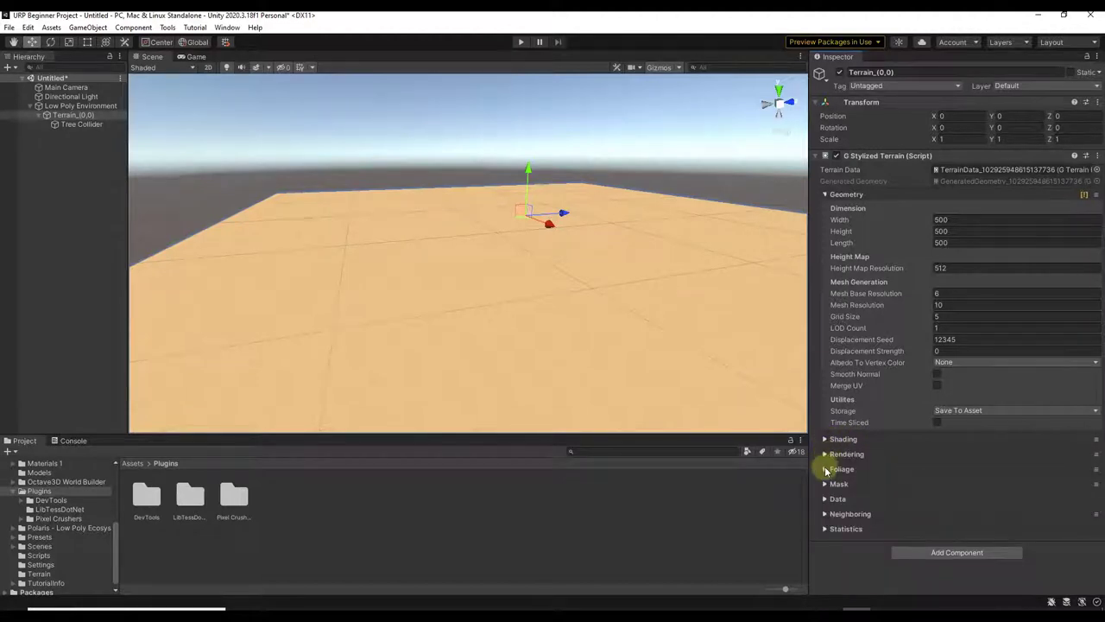
click(826, 469)
click(826, 469)
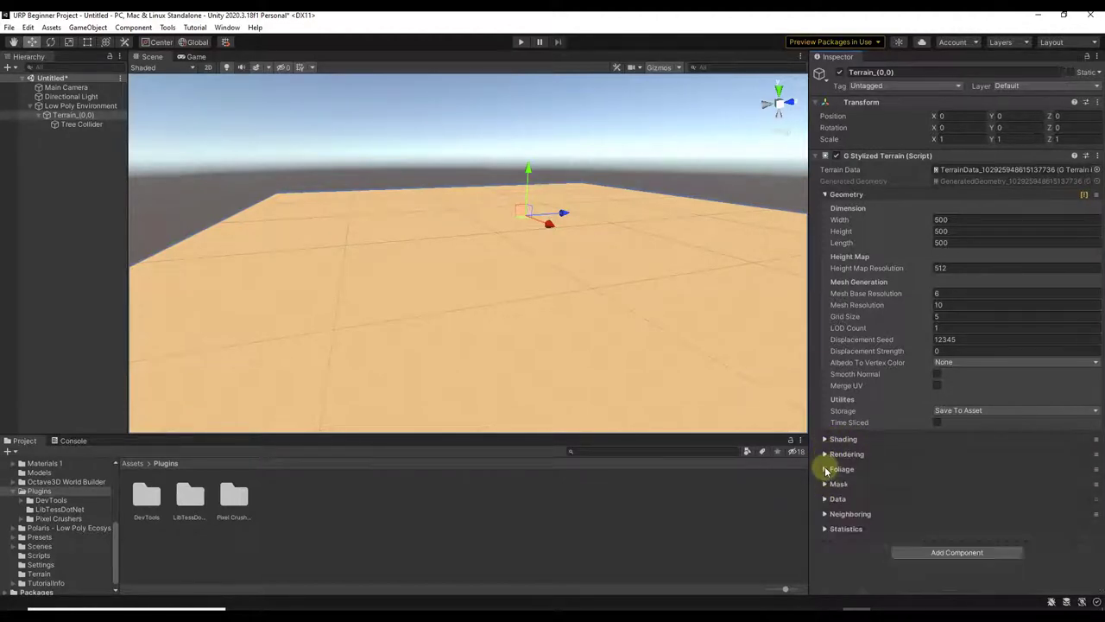
click(827, 513)
scroll(861, 492, down, 2)
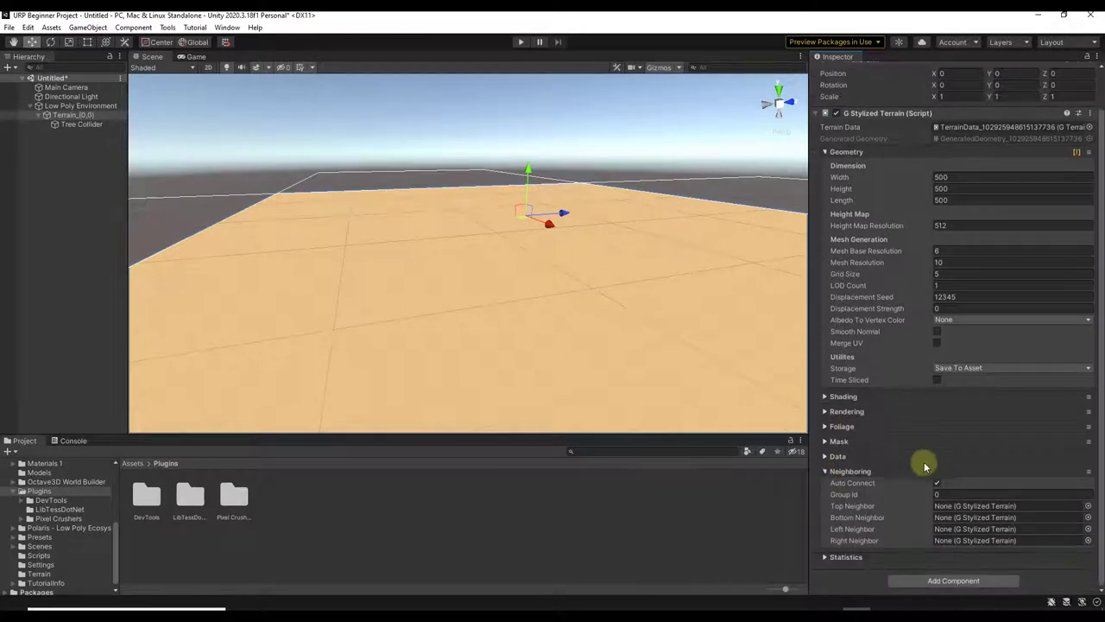
- Connect the terrain to its neighbors, pin an adjoining tile at Z -500, and collapse the new tile's Neighboring settings
click(1089, 471)
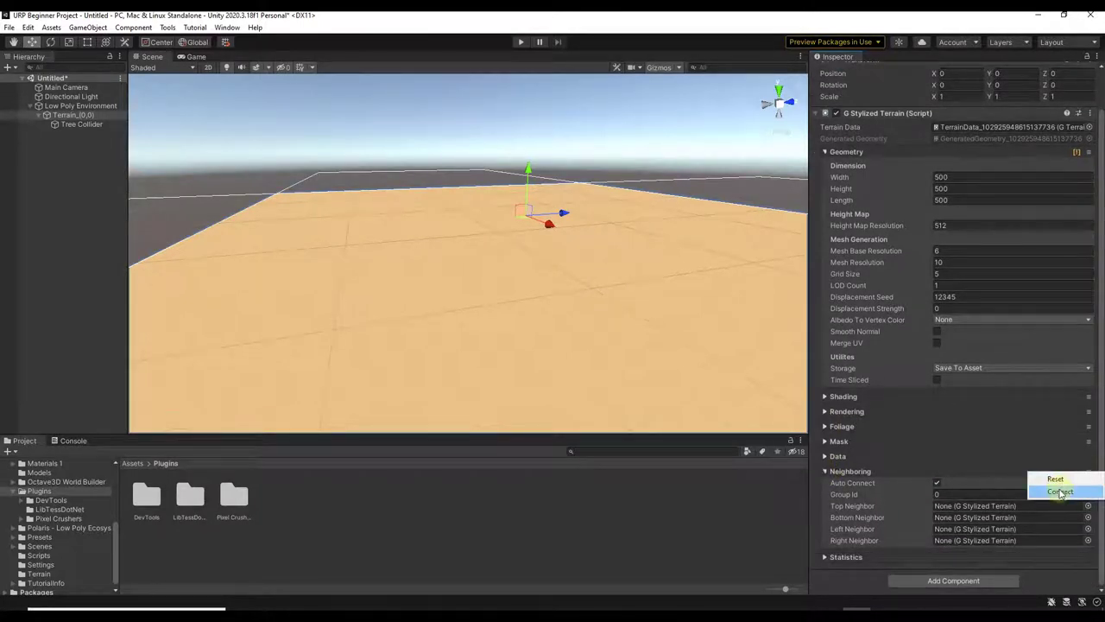
click(1060, 492)
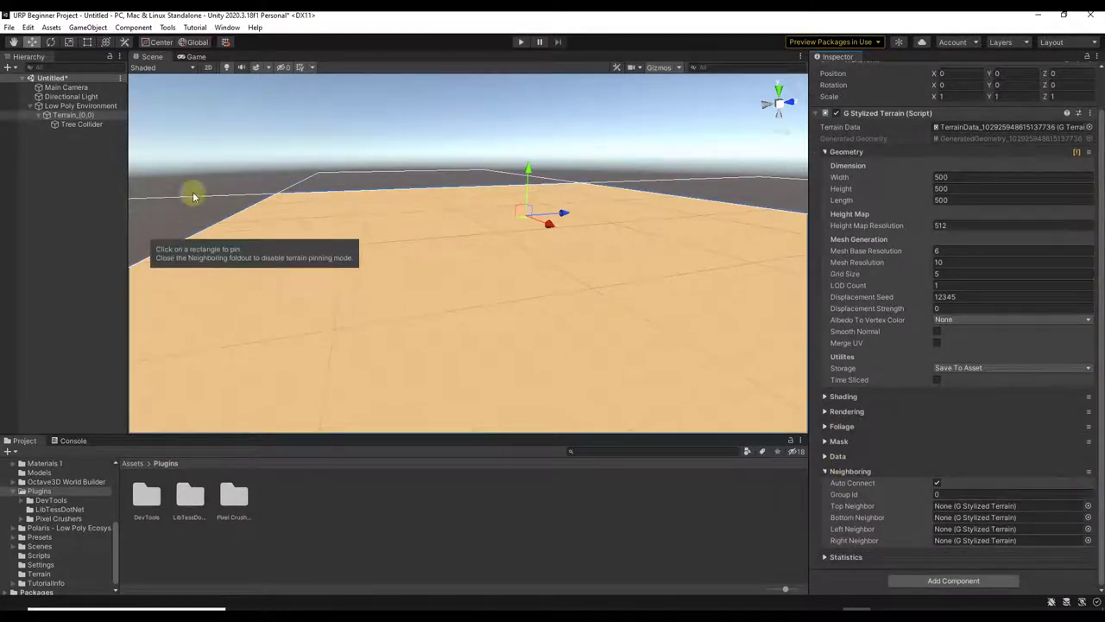
click(232, 207)
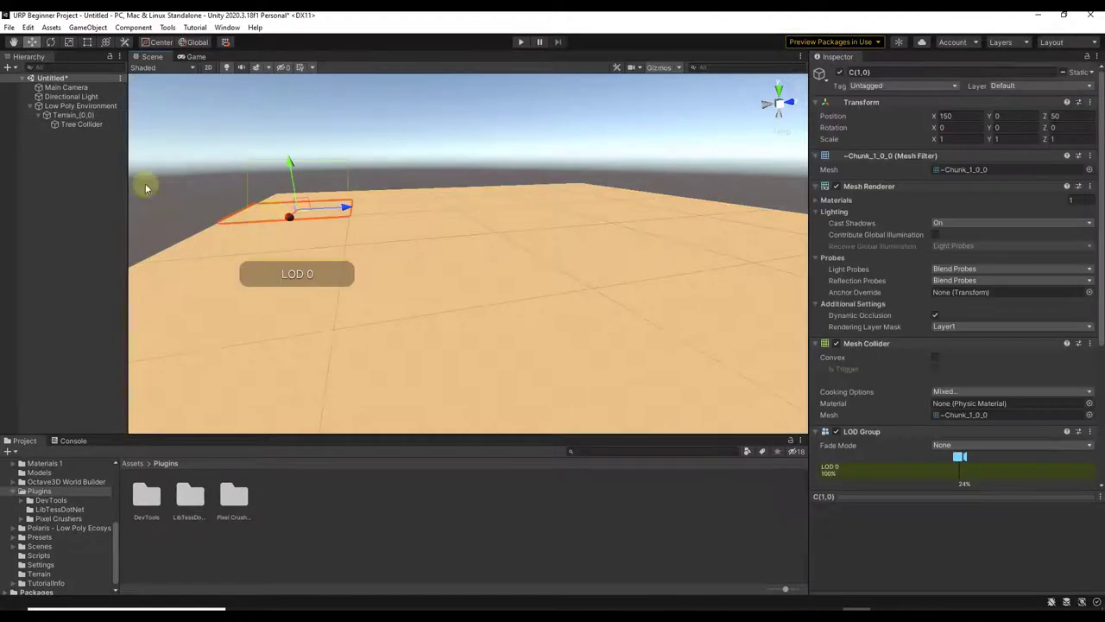
right_drag(387, 249, 575, 266)
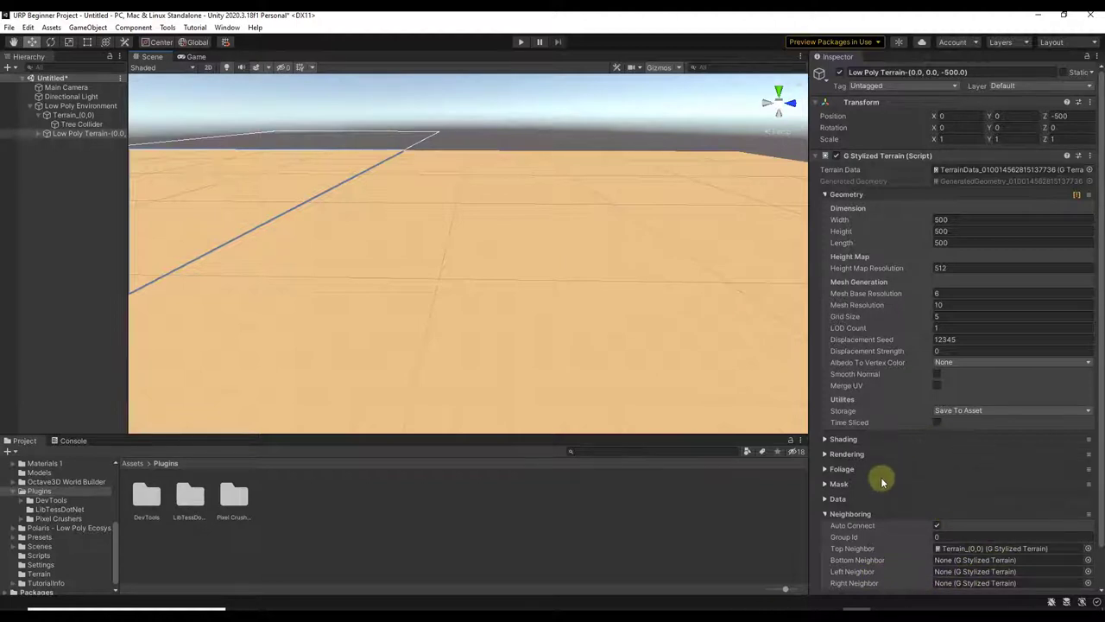
click(825, 514)
right_drag(363, 254, 406, 287)
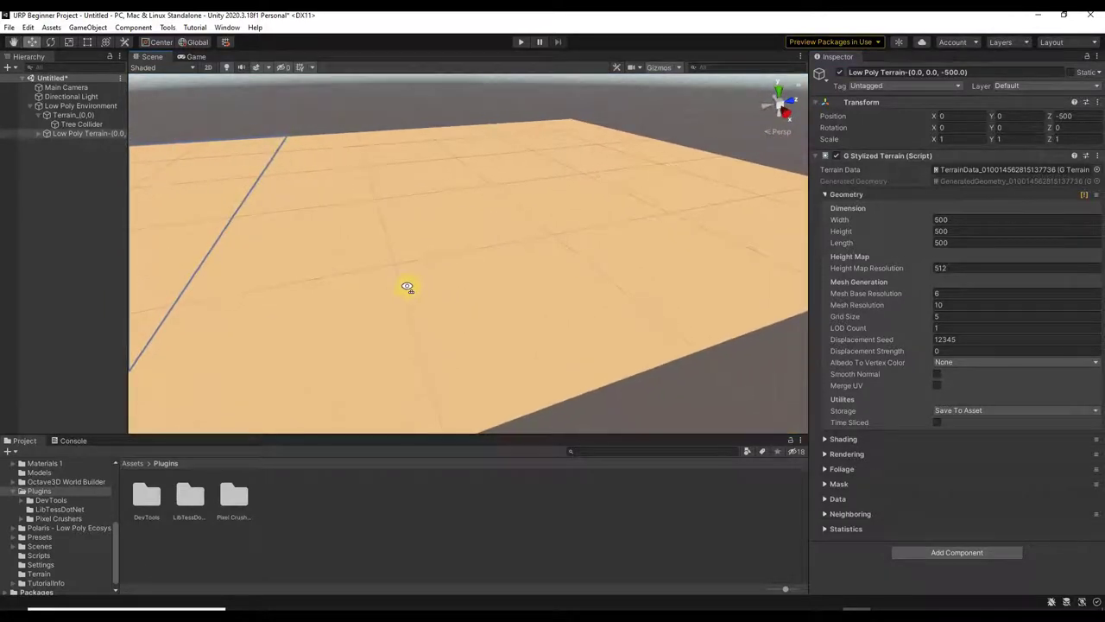
- Add the Polaris Geometry - Texture Painter tool to the scene with Terrain_(0,0) selected
right_click(74, 187)
mouse_move(122, 349)
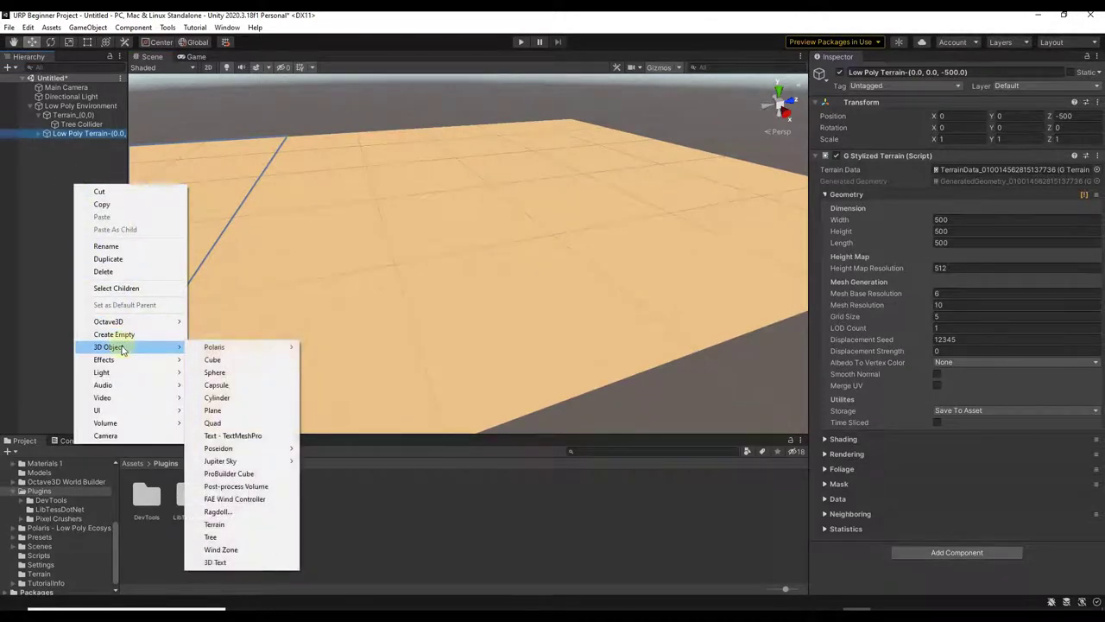
mouse_move(261, 350)
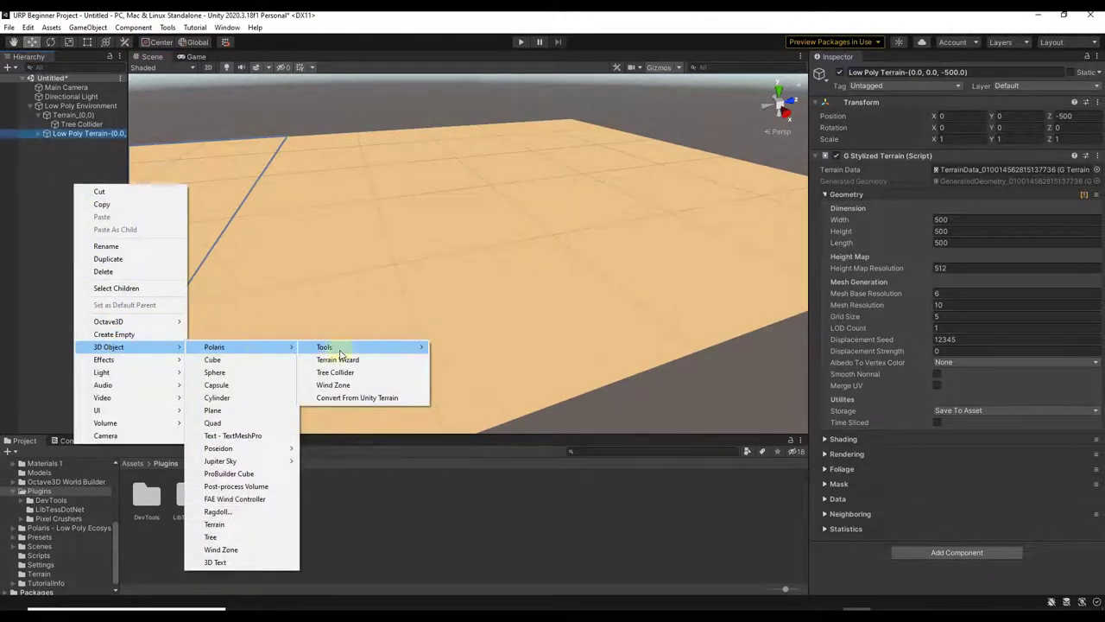
mouse_move(341, 351)
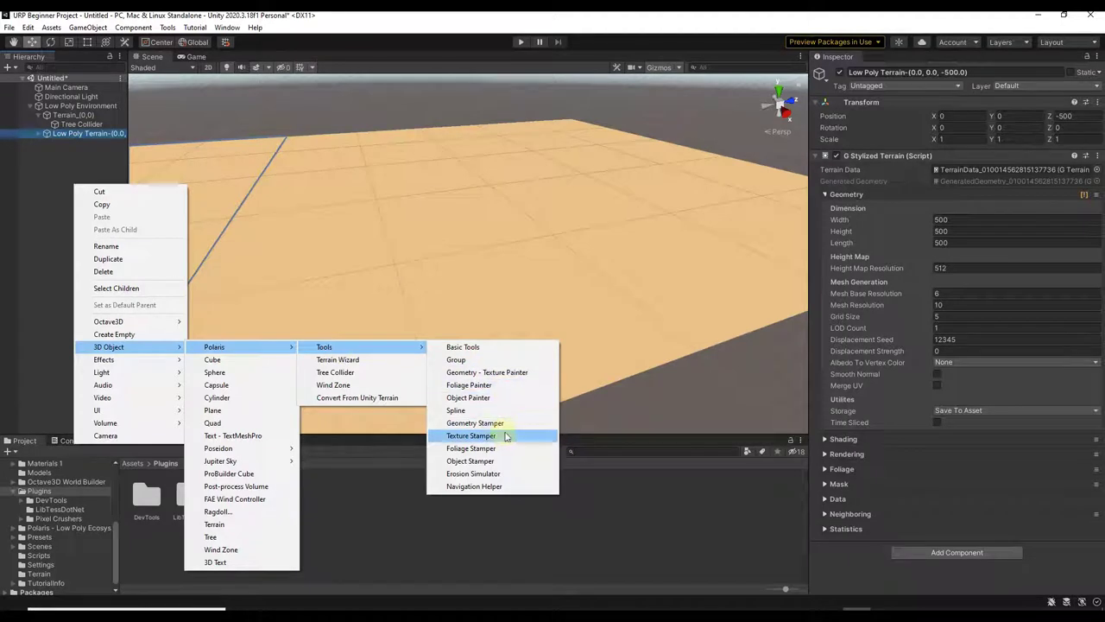
click(71, 115)
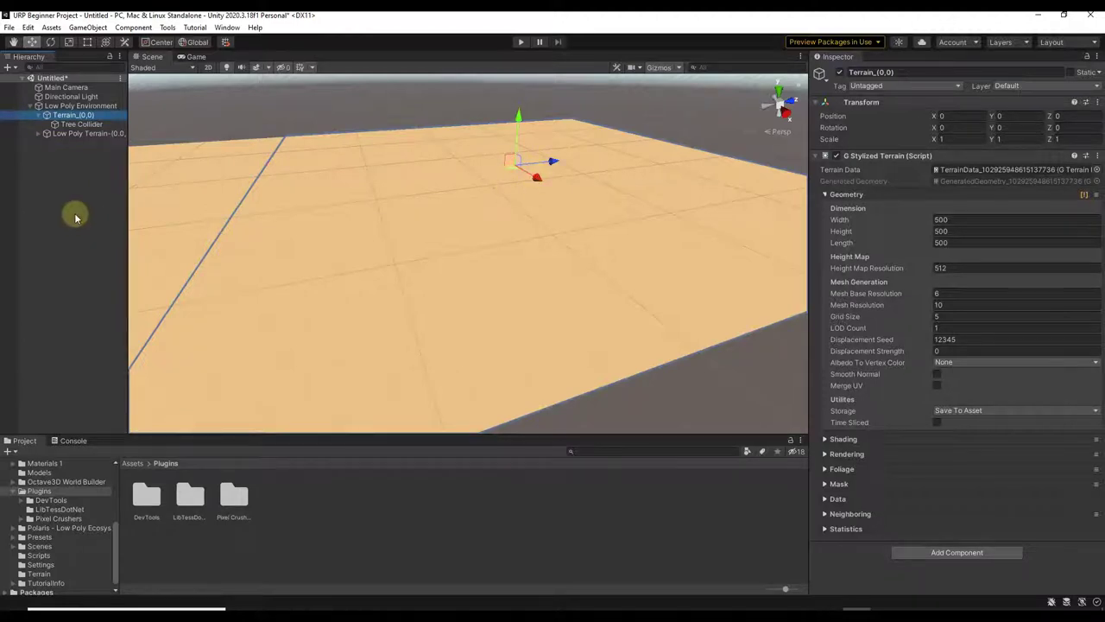
right_click(48, 173)
mouse_move(91, 314)
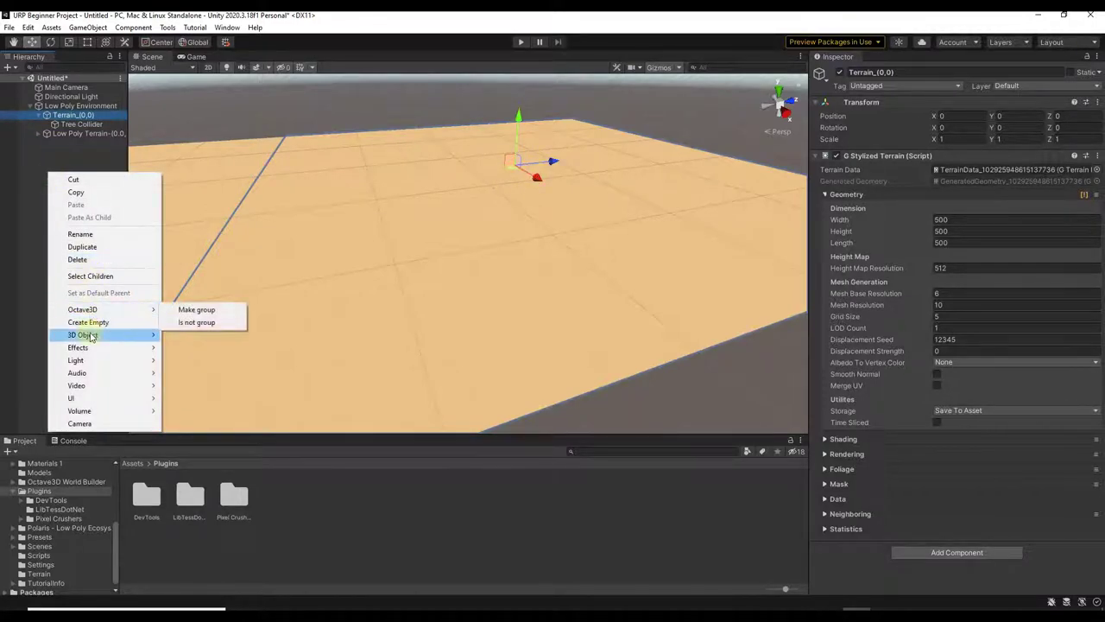
mouse_move(95, 334)
mouse_move(333, 335)
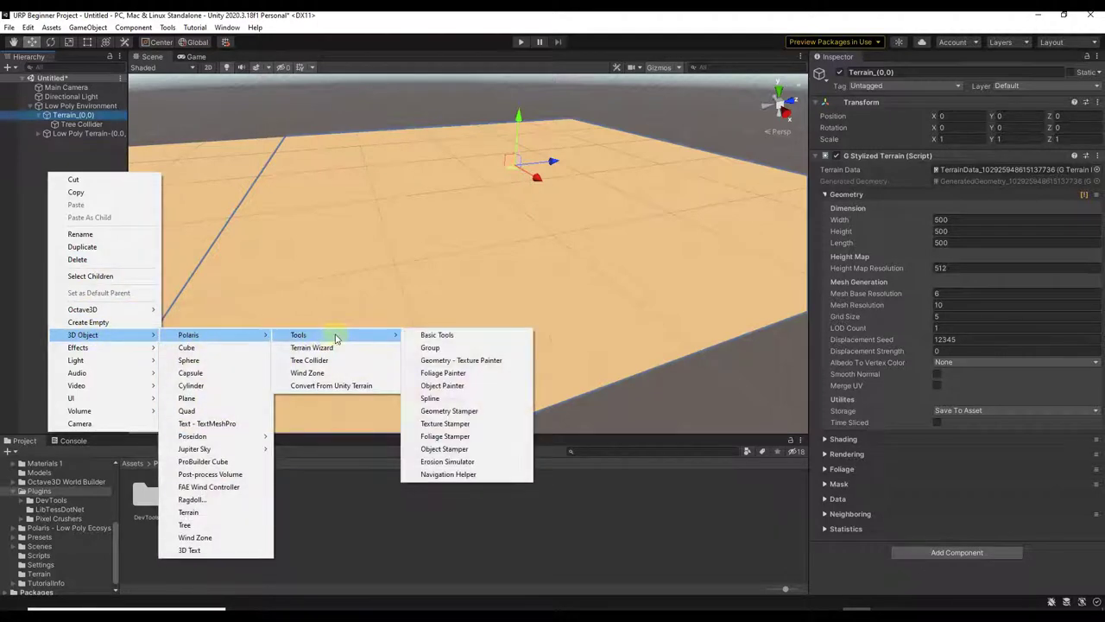
click(494, 361)
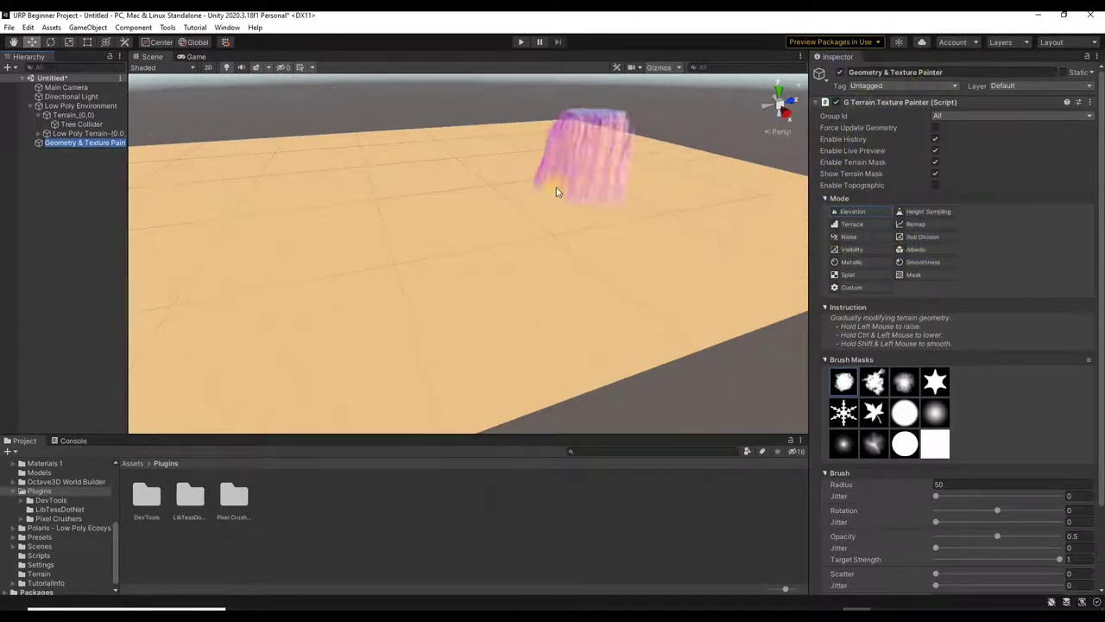
- Try the Elevation brush on the flat terrain, undo the raised stroke, and toggle the brush's live preview off and on
mouse_move(552, 159)
mouse_down()
mouse_move(466, 166)
mouse_move(600, 166)
mouse_move(631, 189)
mouse_up()
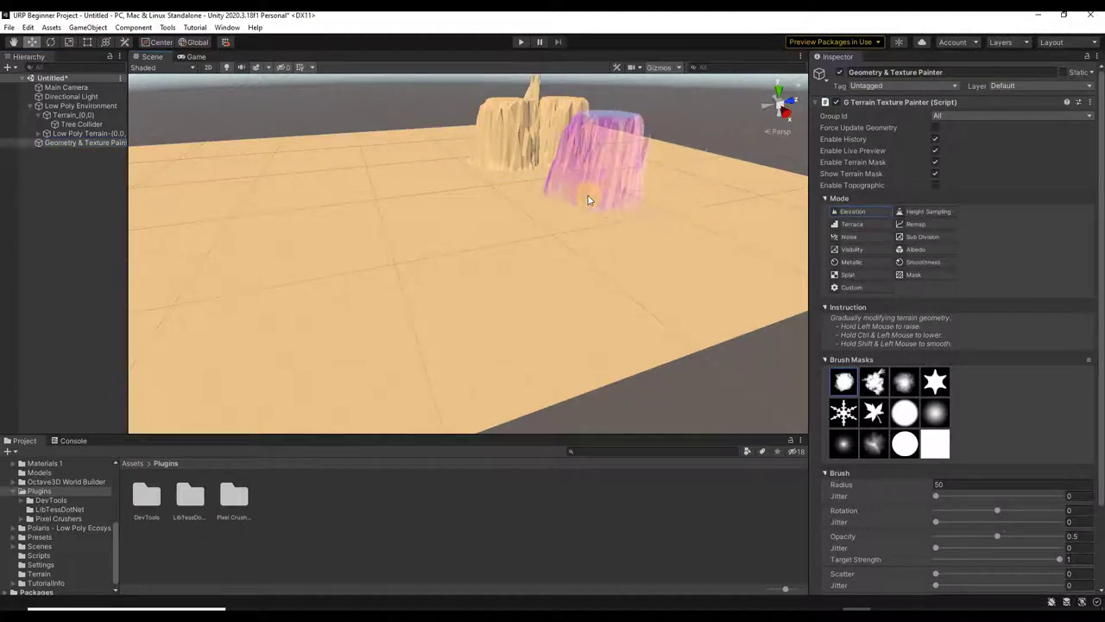
key(ctrl+z)
mouse_move(563, 186)
ctrl+mouse_down()
mouse_move(592, 141)
mouse_move(644, 140)
ctrl+mouse_up()
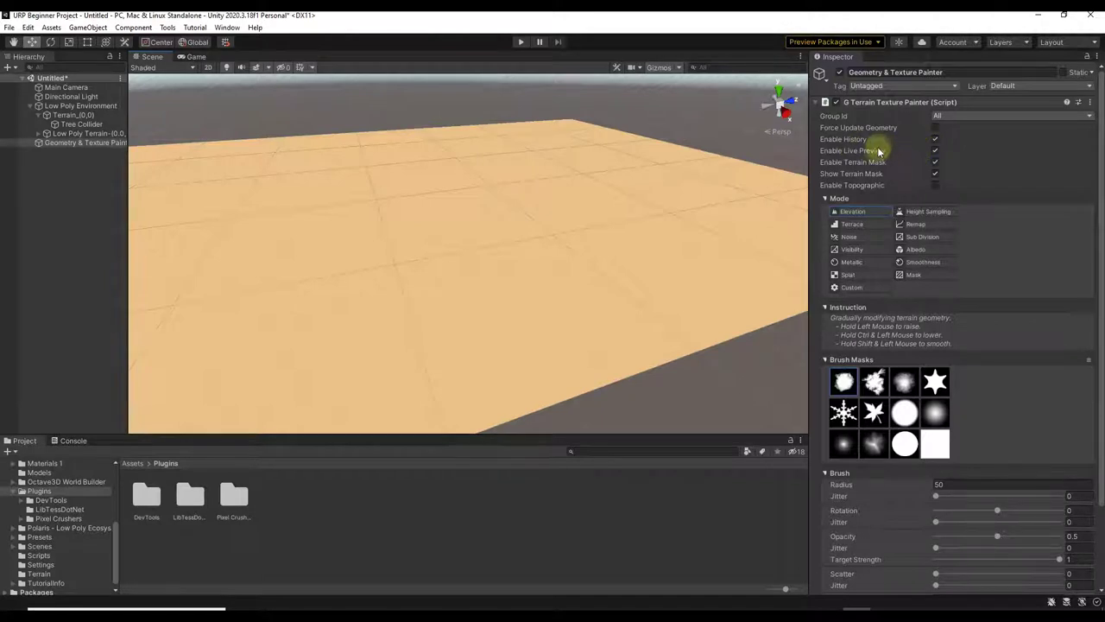
click(935, 150)
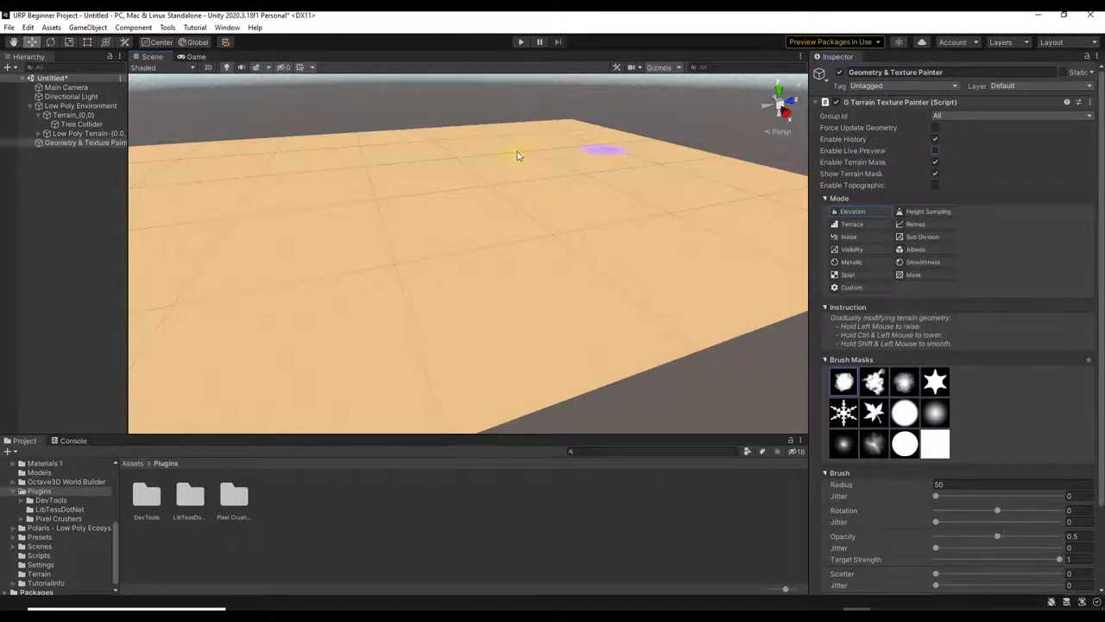
click(936, 151)
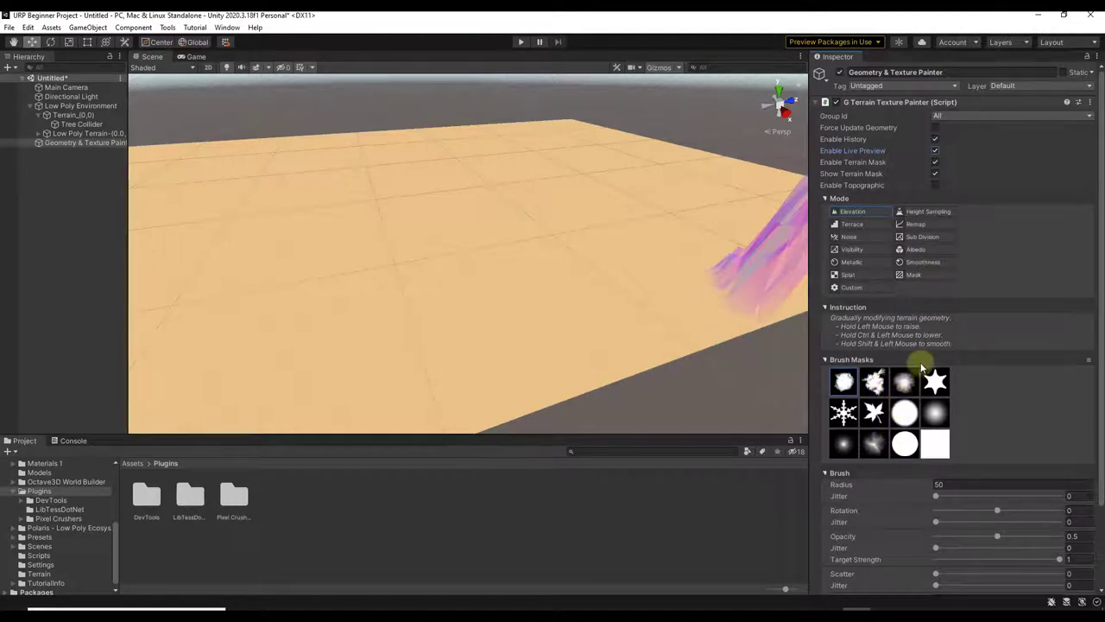
- Compare several brush masks for Elevation mode and choose the soft, speckled cloud mask in the first row
scroll(959, 367, down, 3)
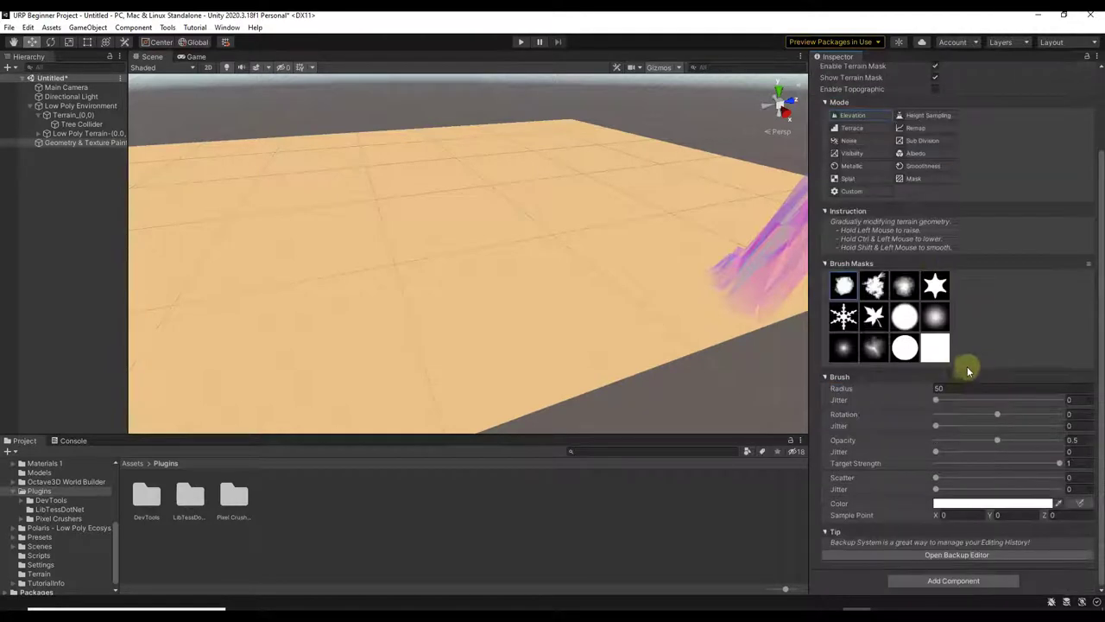
click(903, 289)
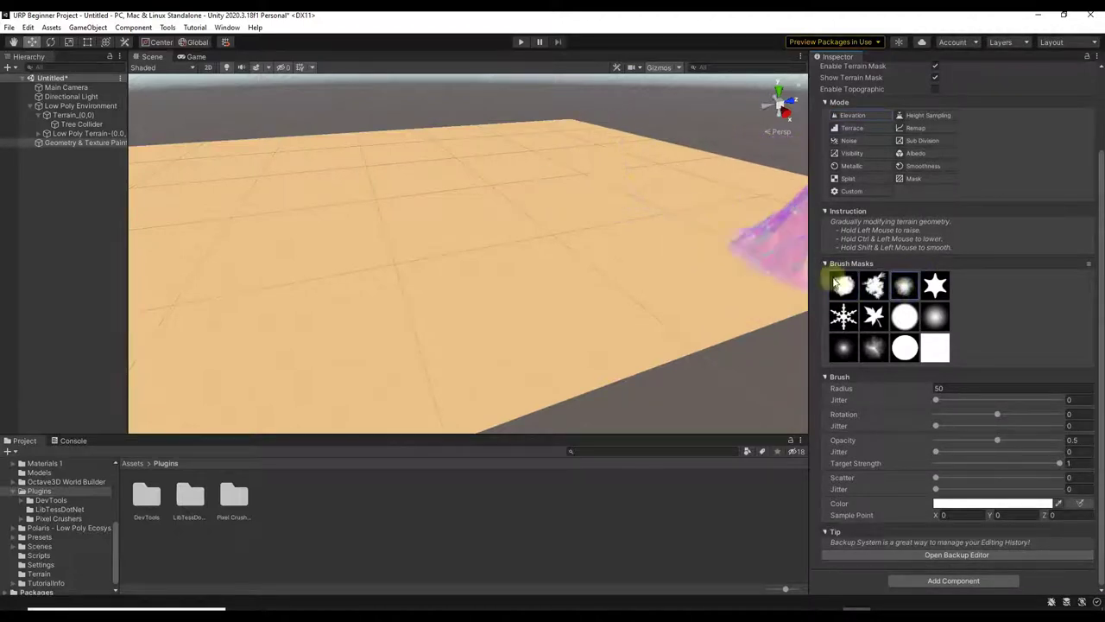
click(838, 311)
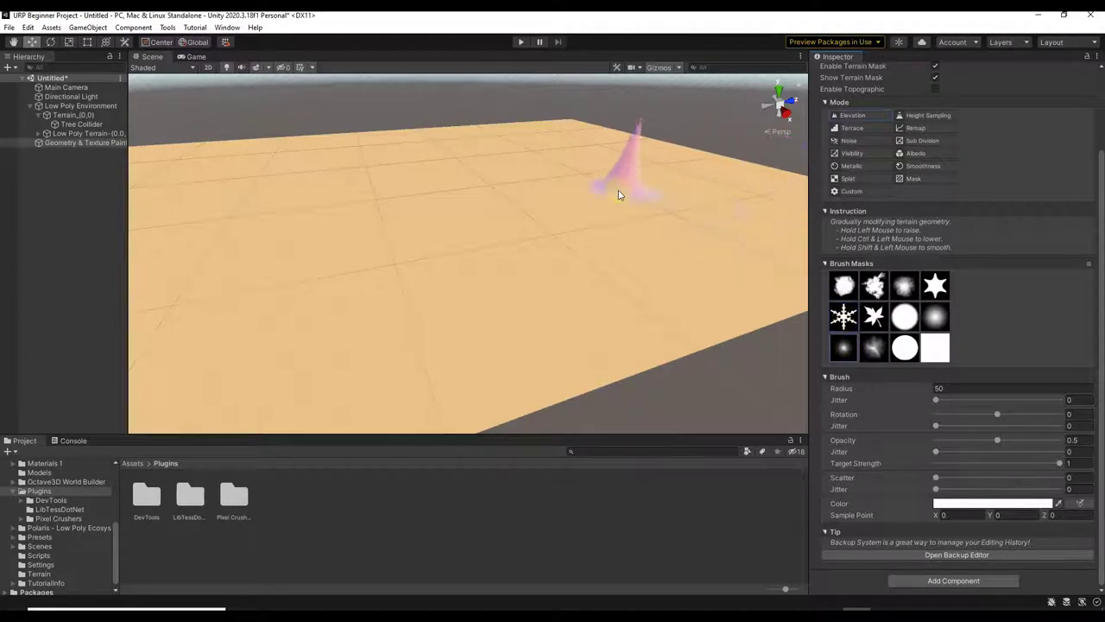
click(874, 347)
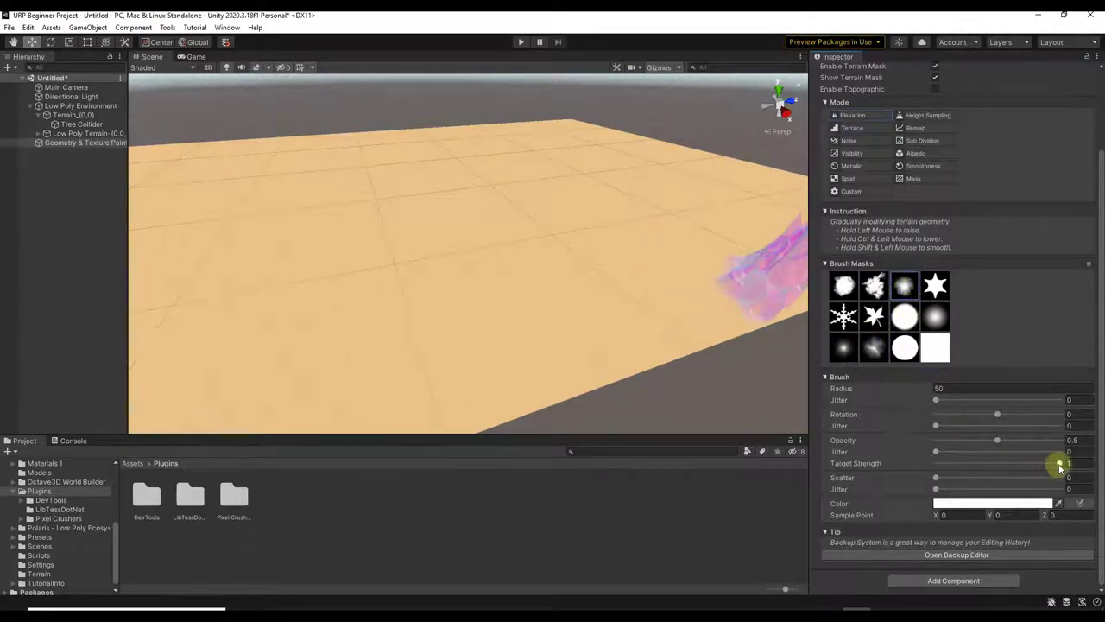
- Try a reduced brush target strength of 0.531, followed by 0.675
drag(1060, 467, 1006, 466)
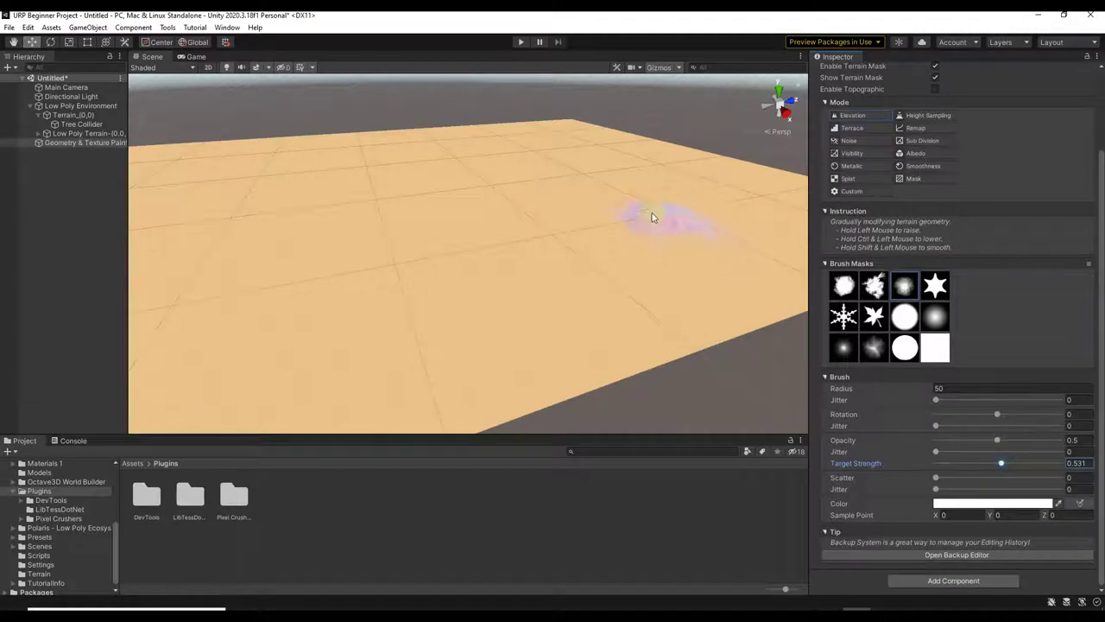
click(1000, 470)
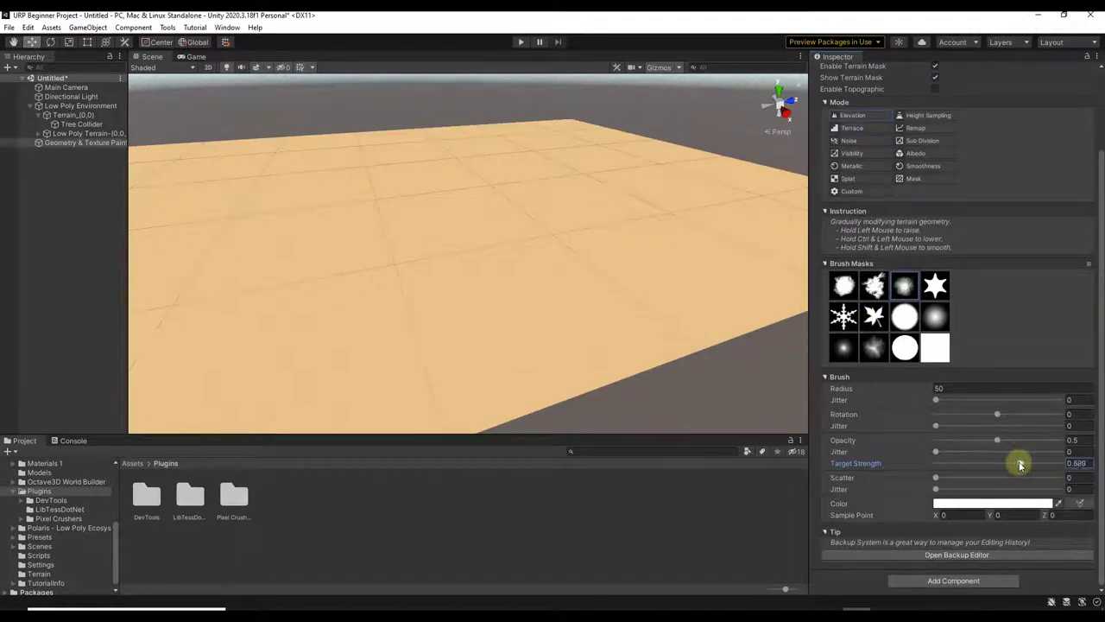
drag(1020, 465, 1018, 463)
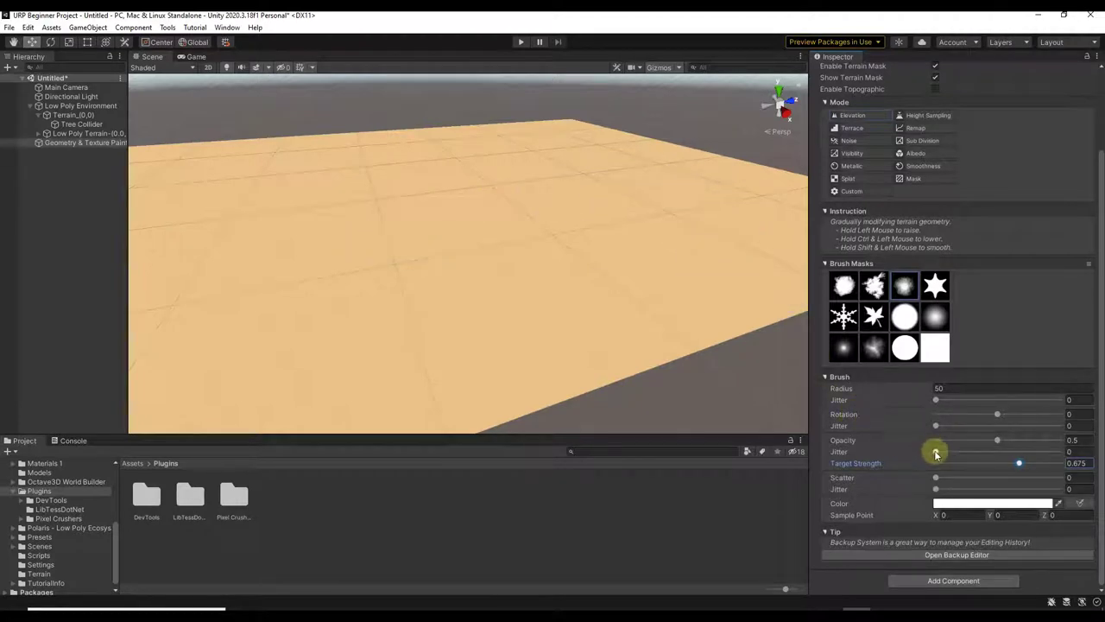
- Set the brush radius to 100 and the target strength to about 0.503
click(916, 388)
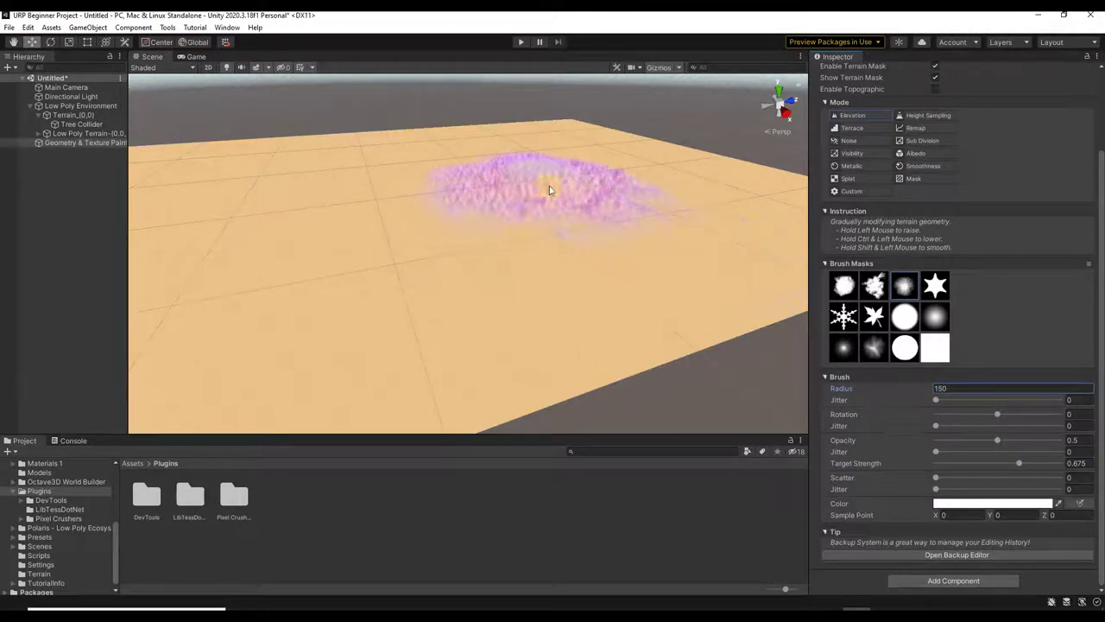
click(898, 390)
drag(898, 388, 967, 385)
click(869, 387)
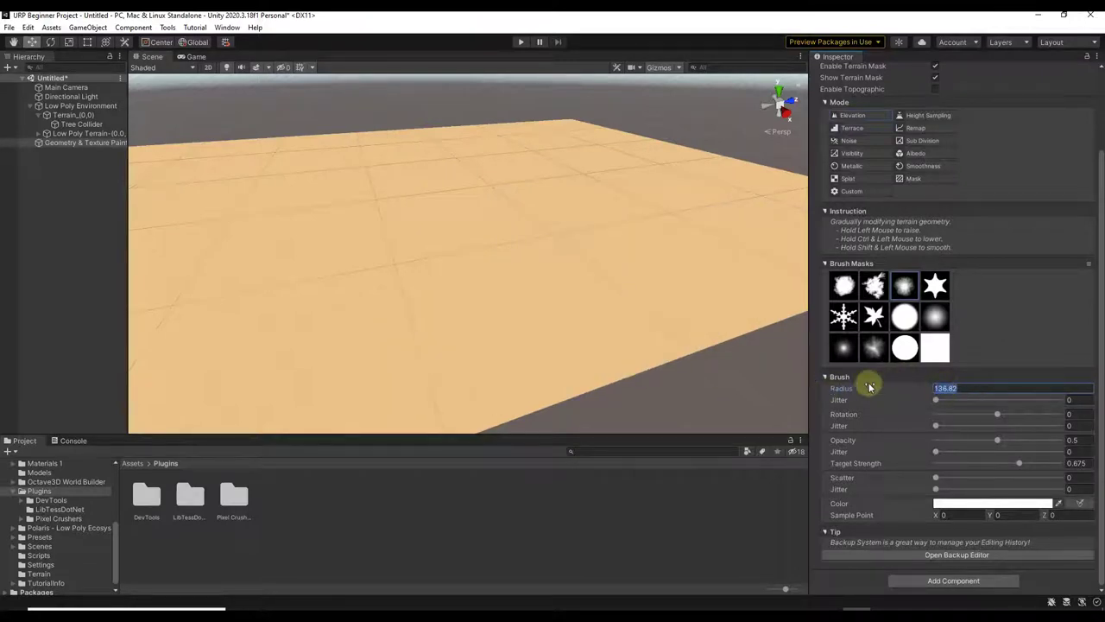
text(50)
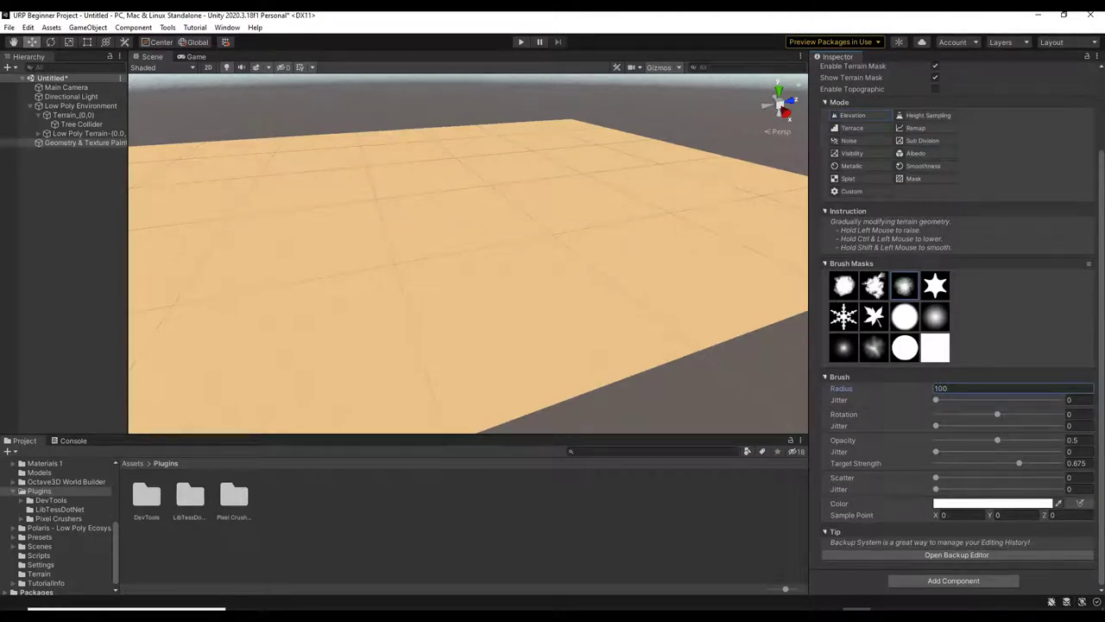
drag(1022, 468, 999, 466)
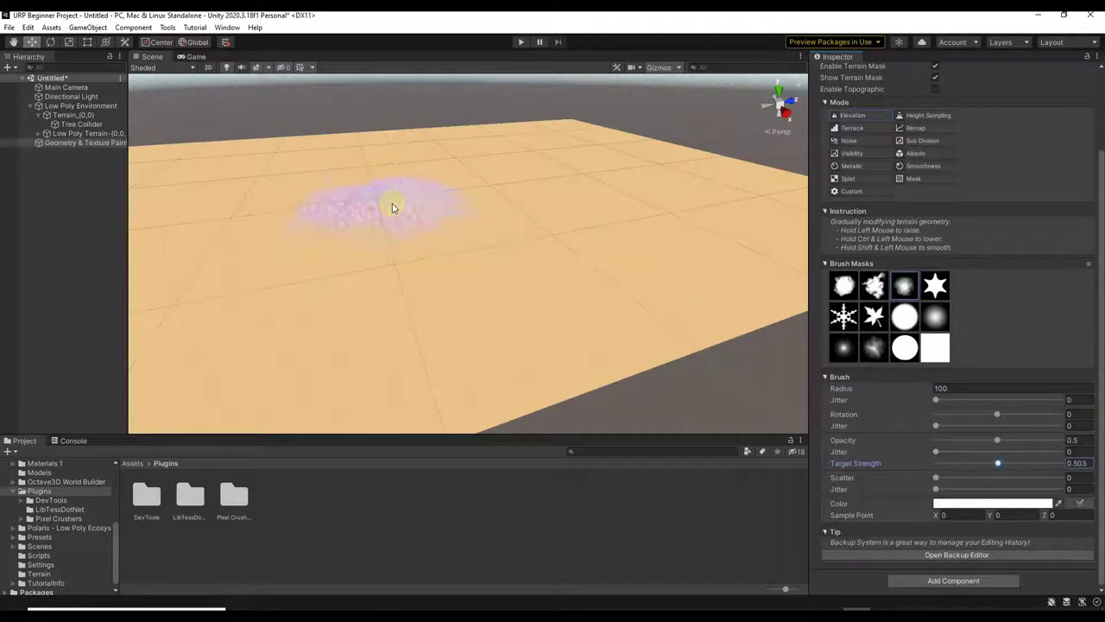
- Sculpt a mountain range across the middle of the terrain, raising and lowering its slopes with the Elevation brush
mouse_move(392, 207)
mouse_down()
mouse_move(495, 199)
mouse_move(419, 191)
mouse_move(254, 202)
mouse_move(607, 187)
mouse_move(814, 254)
mouse_move(670, 219)
mouse_move(638, 223)
mouse_move(680, 211)
mouse_move(600, 217)
mouse_move(586, 187)
mouse_move(396, 144)
mouse_move(437, 204)
mouse_move(490, 242)
mouse_move(513, 240)
mouse_move(457, 218)
mouse_move(456, 203)
mouse_move(393, 201)
mouse_move(463, 213)
mouse_move(468, 225)
mouse_move(439, 168)
mouse_move(432, 178)
mouse_move(722, 197)
mouse_move(529, 175)
mouse_move(341, 174)
mouse_move(449, 167)
mouse_move(346, 173)
mouse_move(272, 209)
mouse_move(308, 207)
mouse_move(351, 168)
mouse_move(499, 188)
mouse_move(567, 174)
mouse_move(592, 197)
mouse_move(580, 185)
mouse_move(557, 194)
mouse_move(580, 207)
mouse_up()
scroll(465, 215, down, 5)
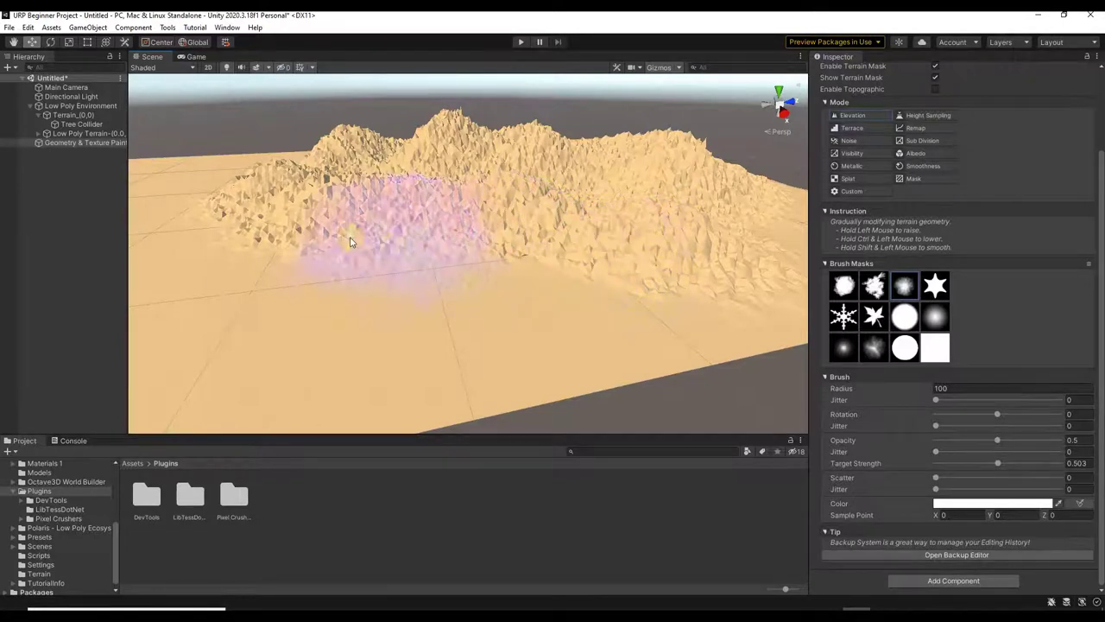
mouse_move(354, 231)
ctrl+mouse_down()
mouse_move(285, 228)
mouse_move(406, 222)
mouse_move(232, 197)
mouse_move(239, 208)
mouse_move(350, 212)
mouse_move(430, 202)
ctrl+mouse_up()
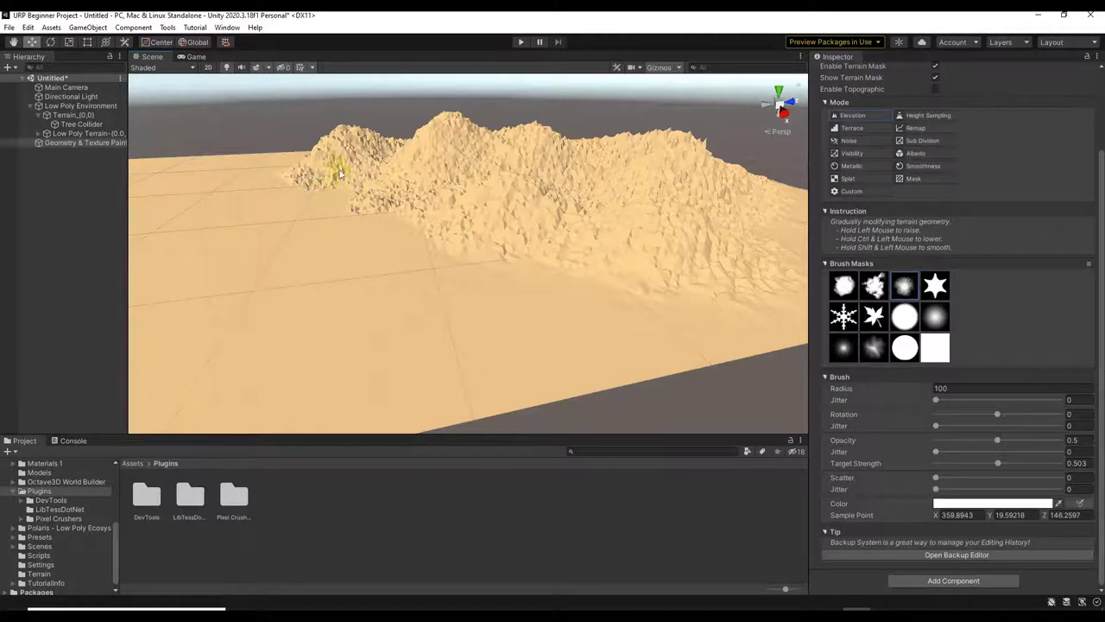
mouse_move(339, 172)
mouse_down()
mouse_move(514, 155)
mouse_move(539, 199)
mouse_up()
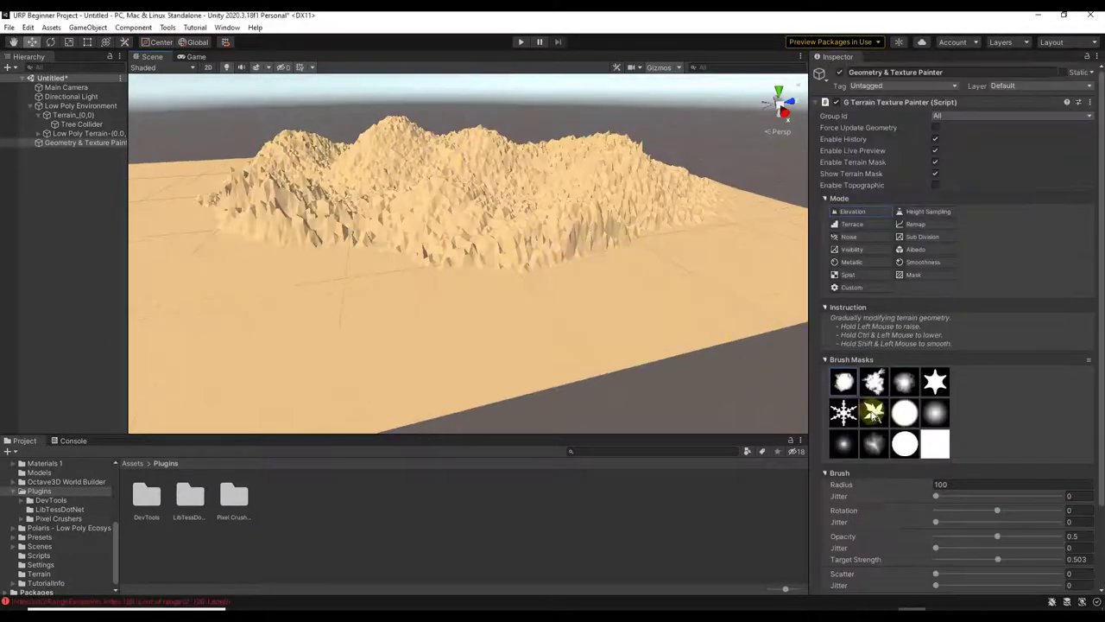
- Raise leaf-shaped relief on the flat ground beside and in front of the mountains using the maple leaf brush mask
click(873, 413)
drag(673, 289, 769, 219)
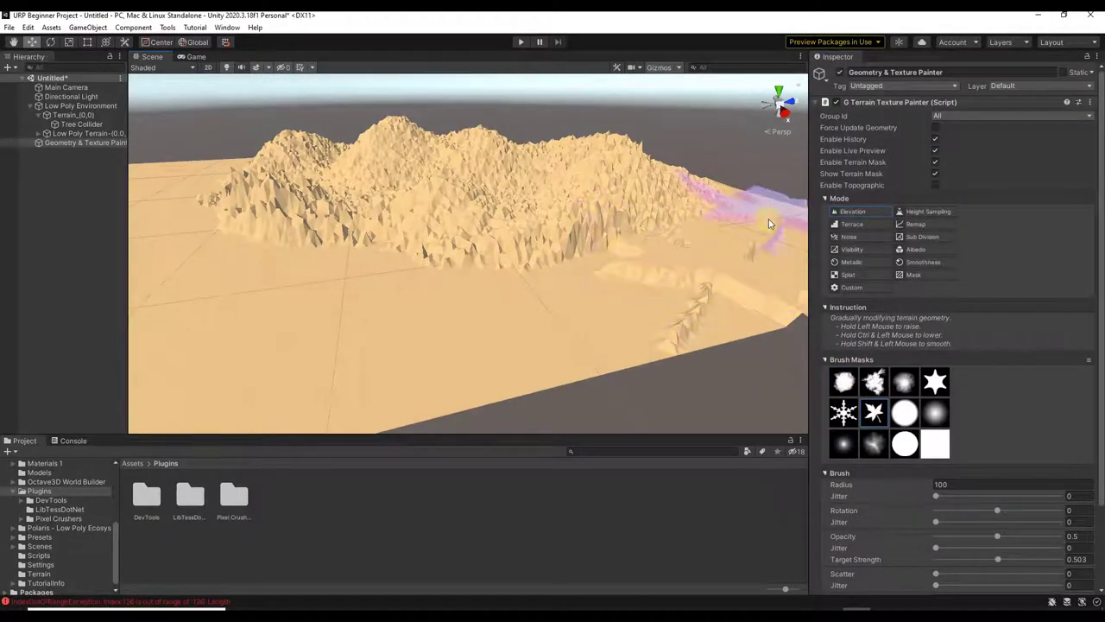
mouse_move(380, 289)
mouse_down()
mouse_move(520, 186)
mouse_move(469, 157)
mouse_up()
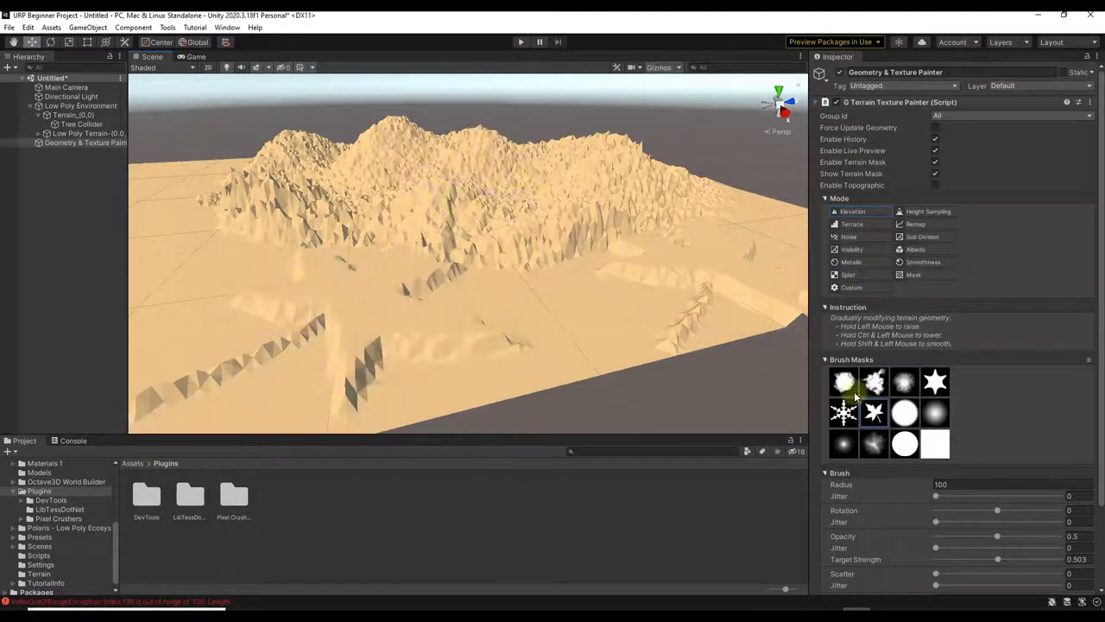
- Raise snowflake-shaped relief at the near side of the mountains, and switch to the wispy brush mask in the last row
click(843, 413)
mouse_move(198, 333)
mouse_down()
mouse_move(153, 274)
mouse_move(309, 287)
mouse_up()
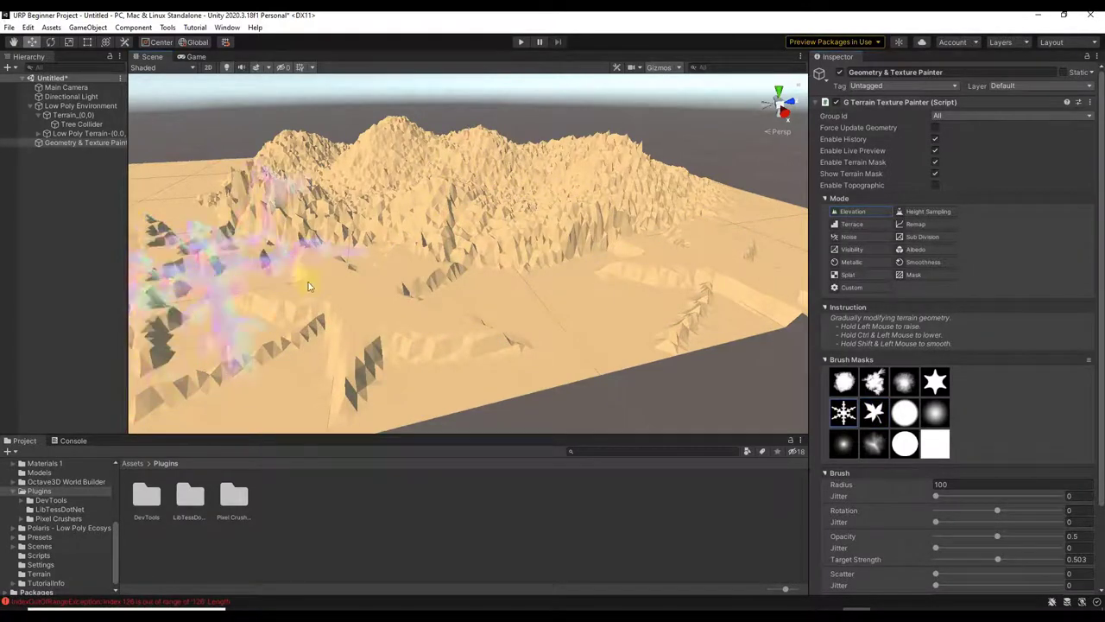
right_drag(309, 286, 248, 274)
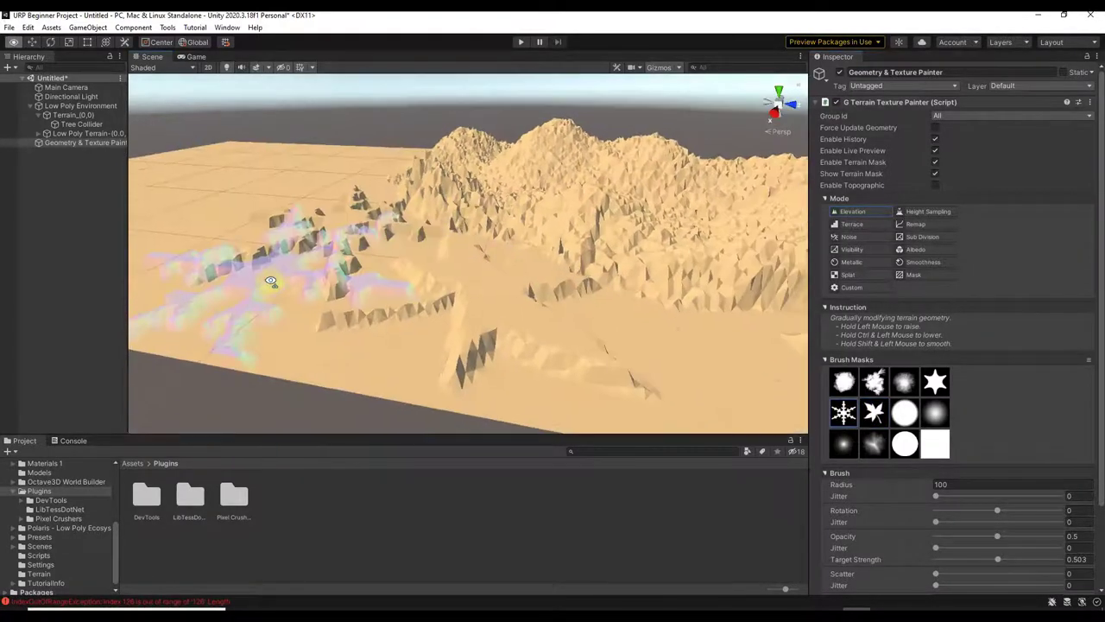
click(873, 443)
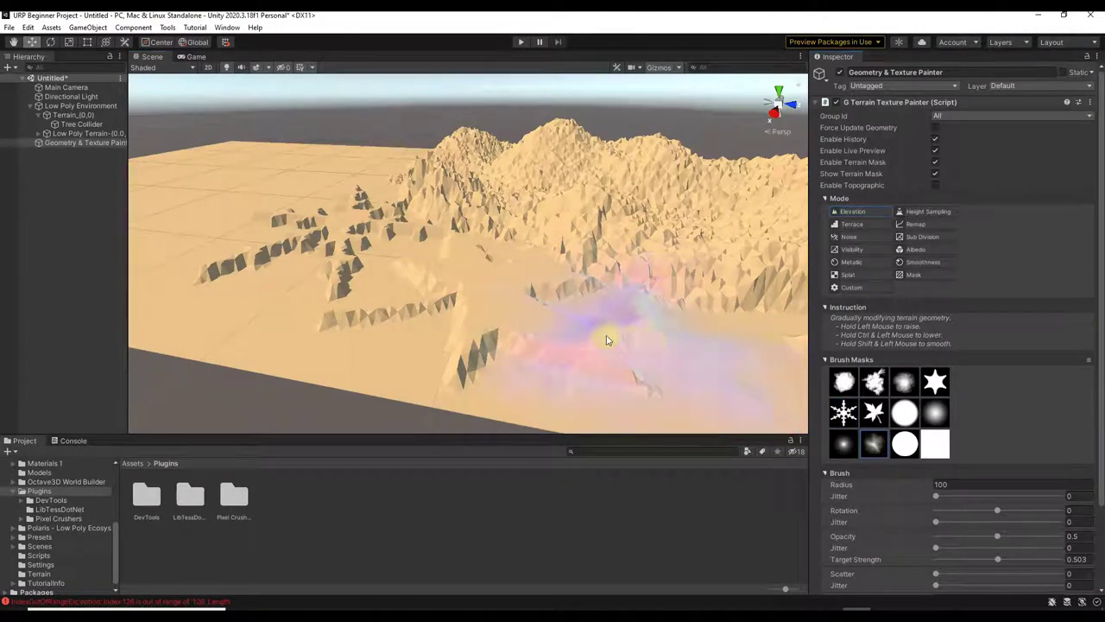
- Raise hills and sharp ridges beside the mountains and on the flat ground with the wispy brush mask
mouse_move(606, 340)
mouse_down()
mouse_move(385, 278)
mouse_move(306, 233)
mouse_move(409, 273)
mouse_up()
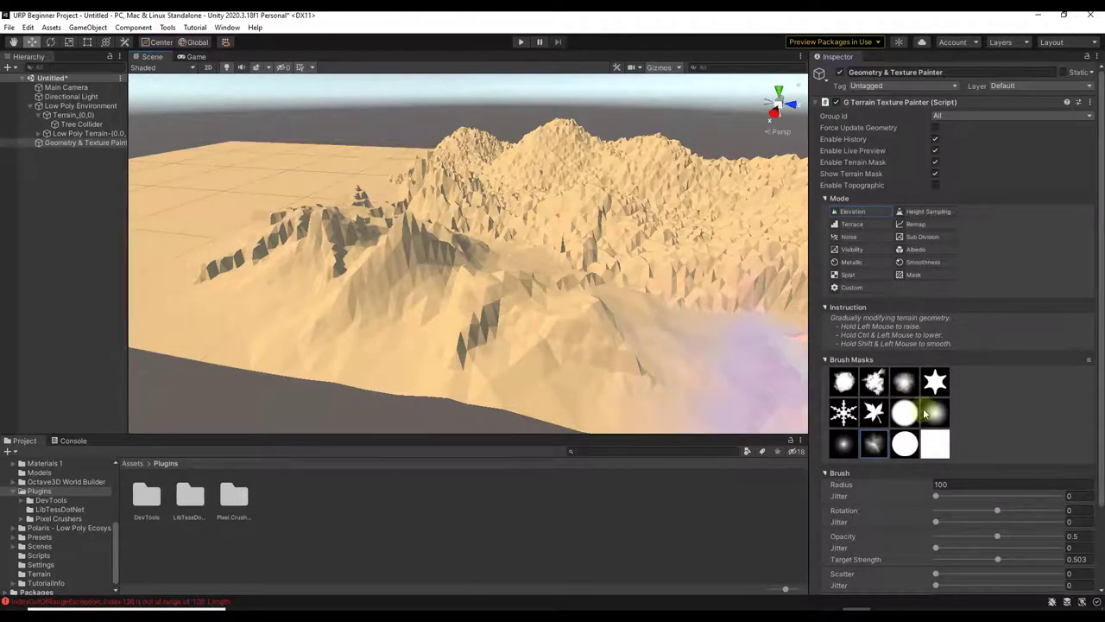
right_drag(481, 308, 566, 274)
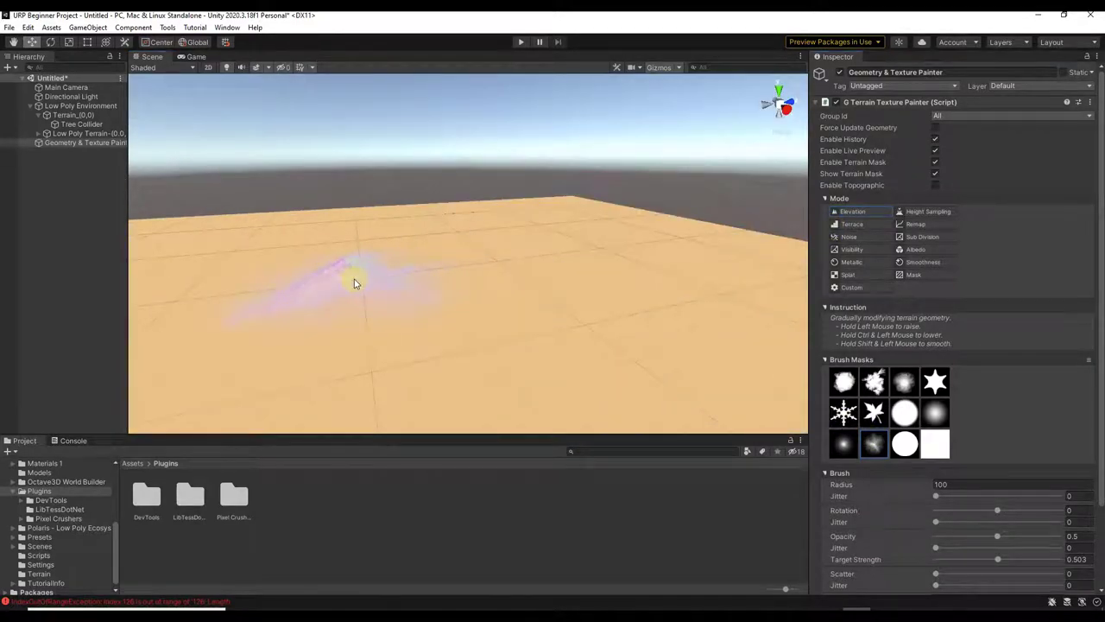
mouse_move(358, 283)
mouse_down()
mouse_move(673, 289)
mouse_move(756, 274)
mouse_move(686, 290)
mouse_move(506, 291)
mouse_move(203, 256)
mouse_move(187, 297)
mouse_move(402, 320)
mouse_up()
mouse_move(402, 320)
right_down()
mouse_move(493, 345)
mouse_move(836, 252)
right_up()
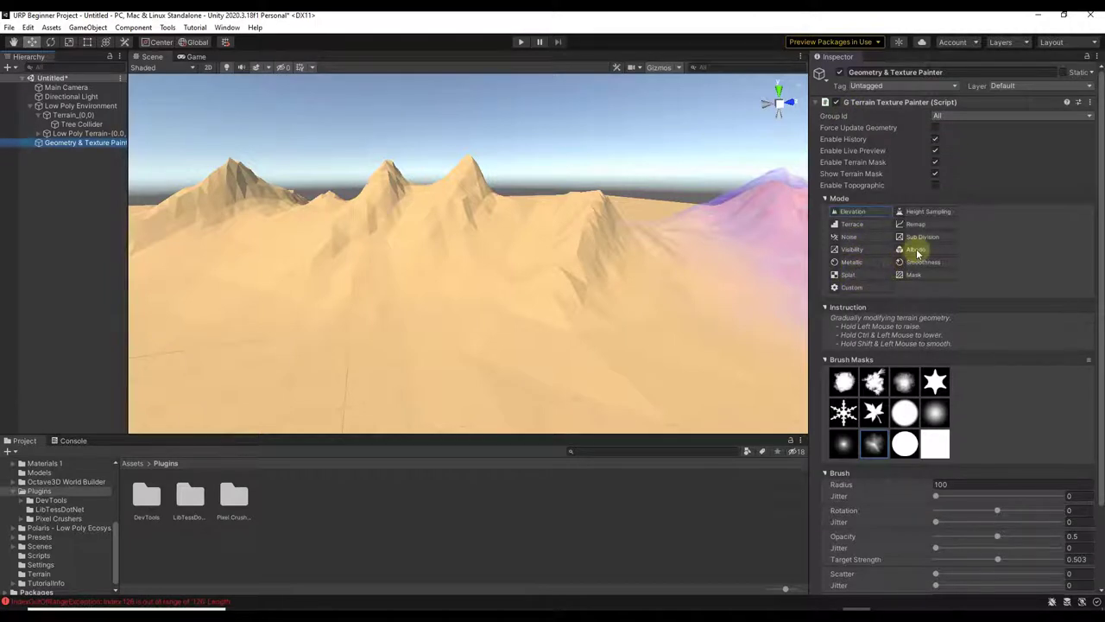
- Try painting the mountains white in Albedo mode, and undo the paint strokes
click(917, 251)
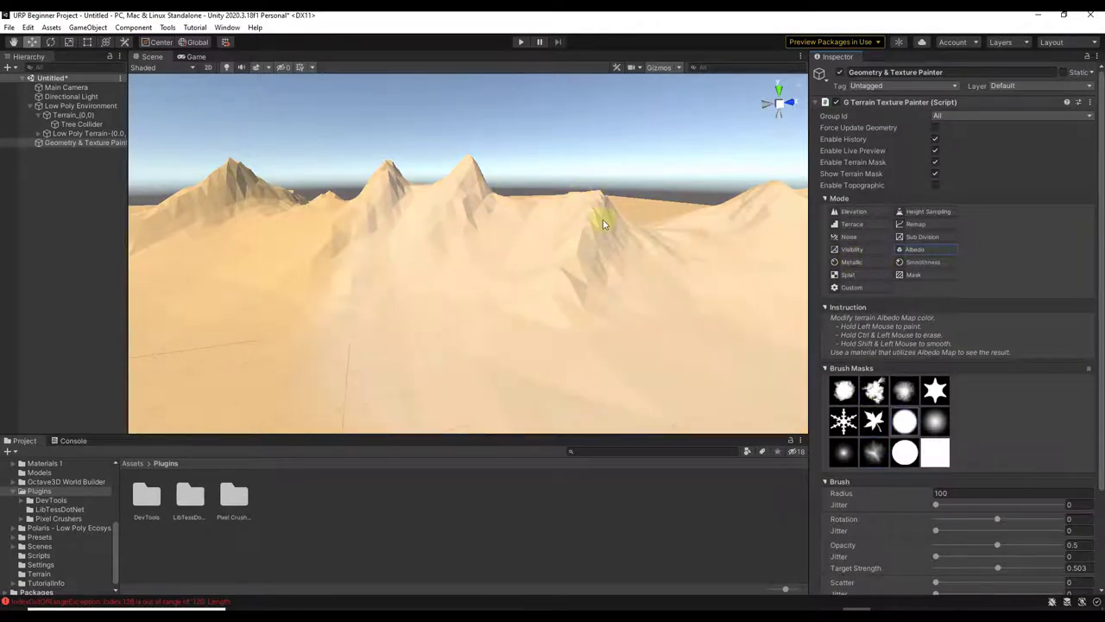
mouse_move(596, 220)
mouse_down()
mouse_move(232, 192)
mouse_move(267, 211)
mouse_up()
mouse_move(486, 257)
alt+mouse_down()
mouse_move(553, 266)
mouse_move(486, 254)
alt+mouse_up()
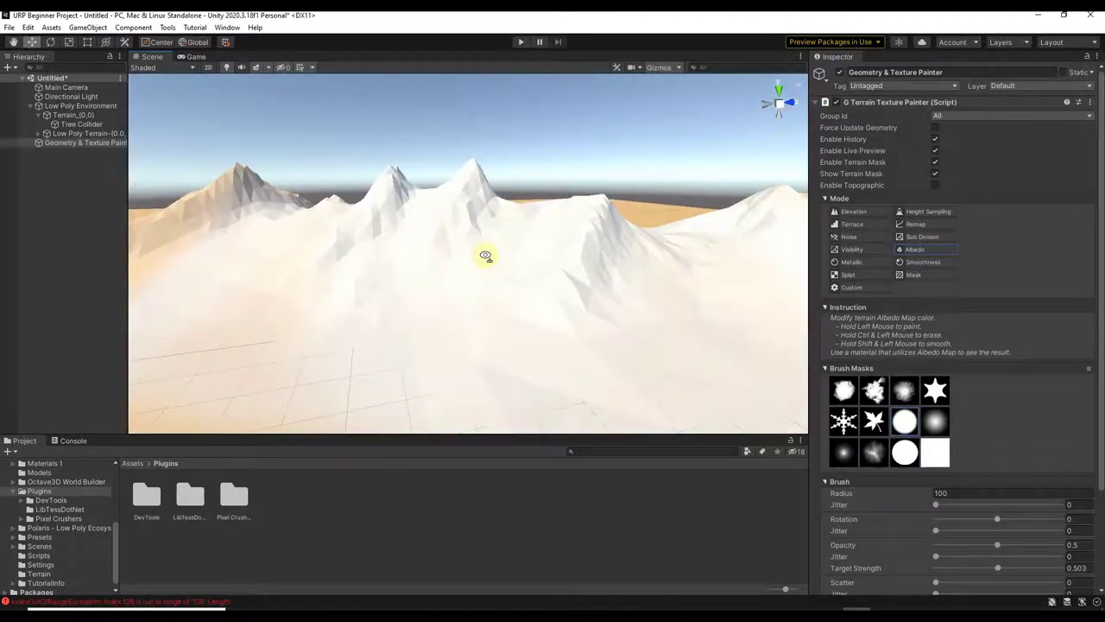
key(ctrl+z)
key(ctrl+z)
key(ctrl+z)
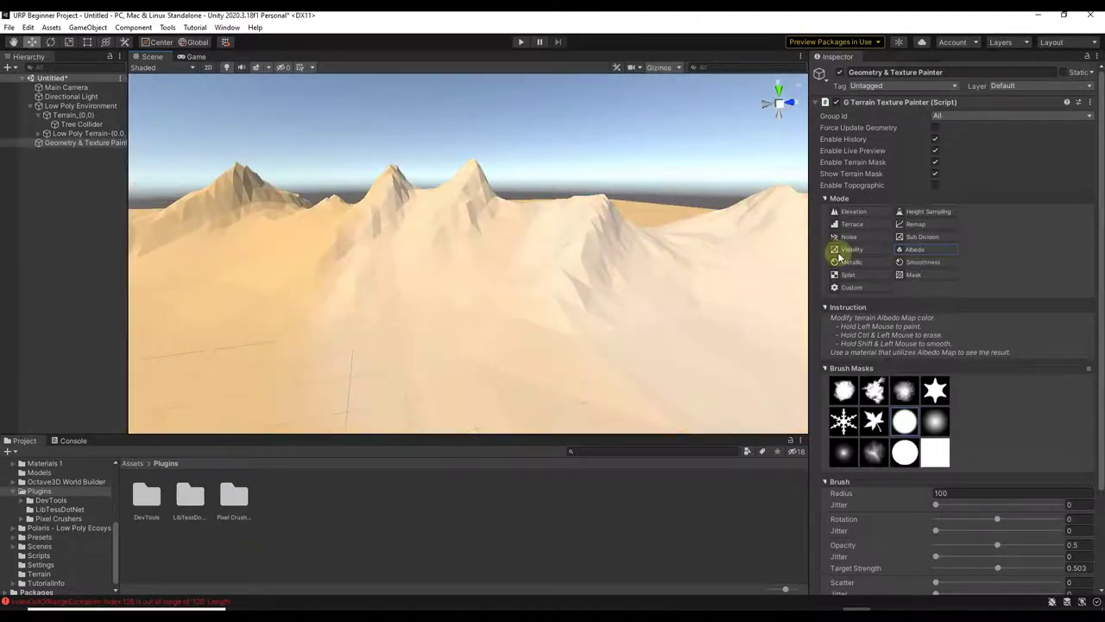
- Switch the painter to Splat mode and choose the light green grass texture
click(848, 274)
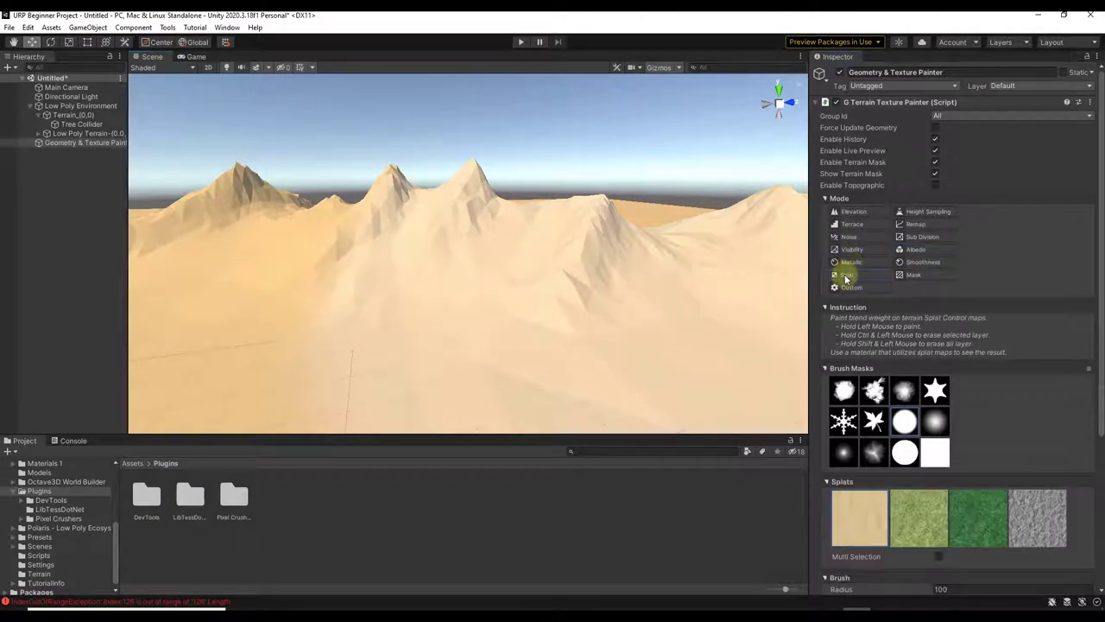
click(917, 526)
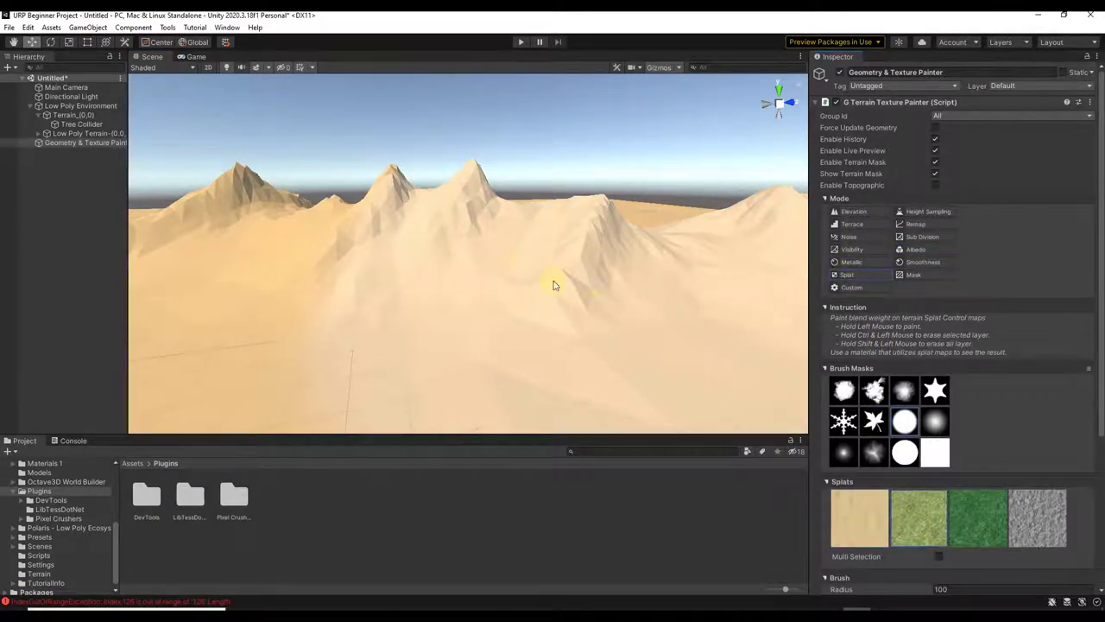
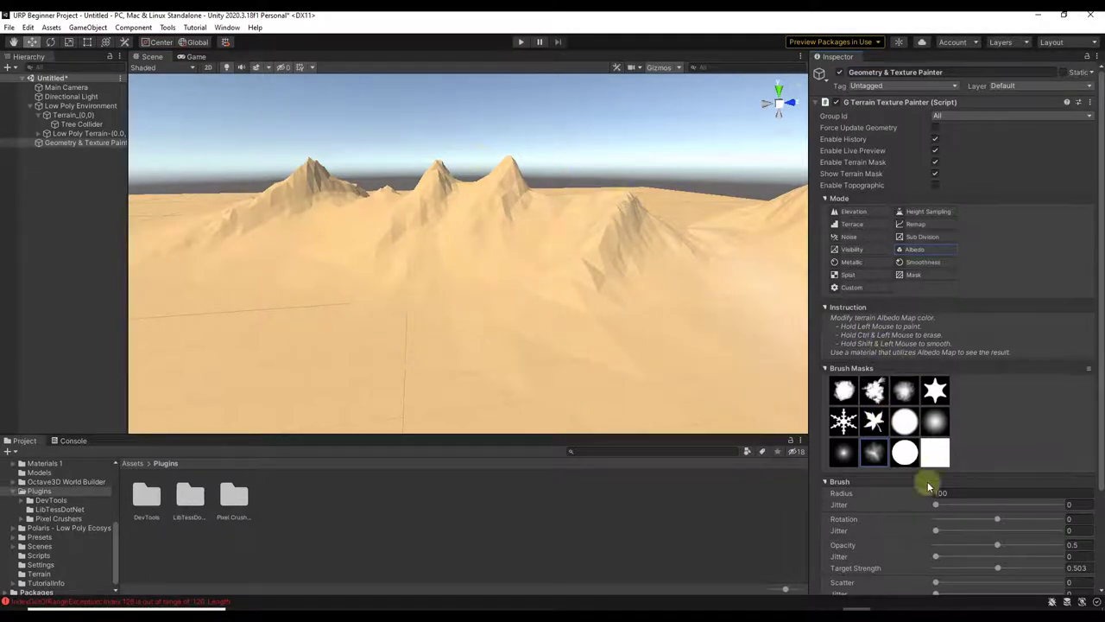
- Set the Albedo brush's target strength to 1 and paint white over the middle mountain peaks
drag(997, 567, 1068, 570)
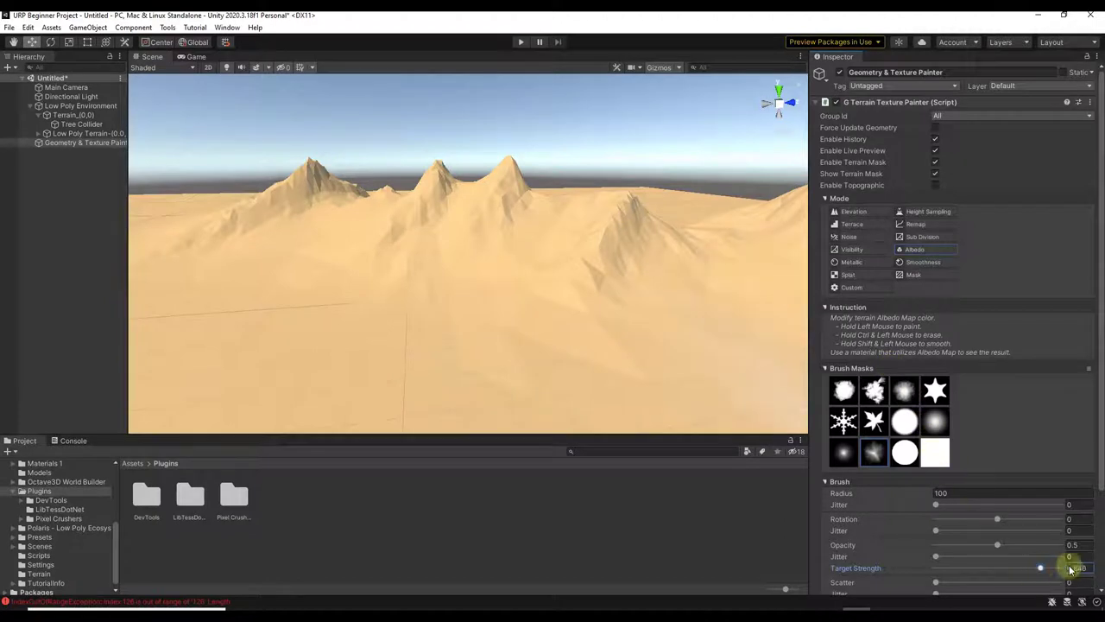
mouse_move(639, 259)
mouse_down()
mouse_move(612, 201)
mouse_move(635, 201)
mouse_move(506, 175)
mouse_up()
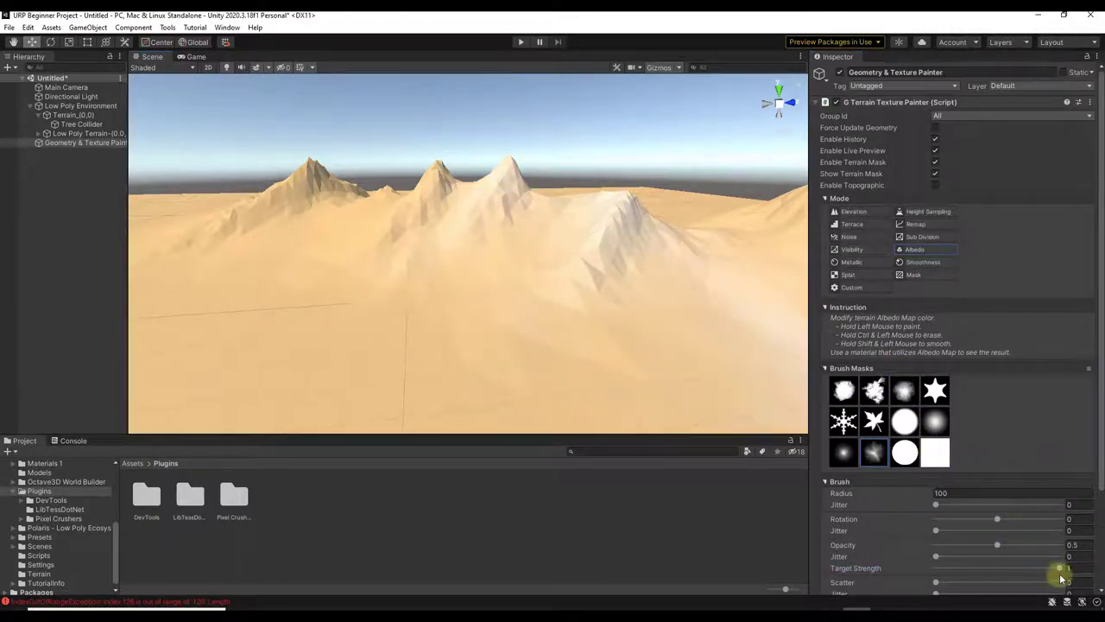
- Set the target strength to about 0.224 and paint white over the remaining peaks and ridges of the range
drag(1060, 569, 976, 570)
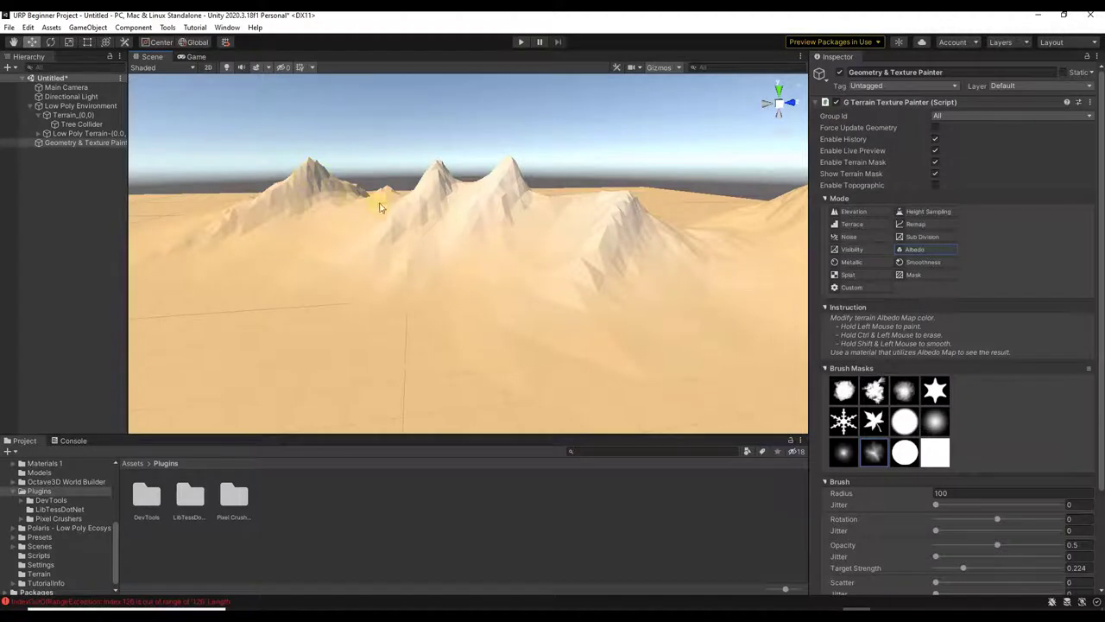
right_drag(379, 207, 493, 239)
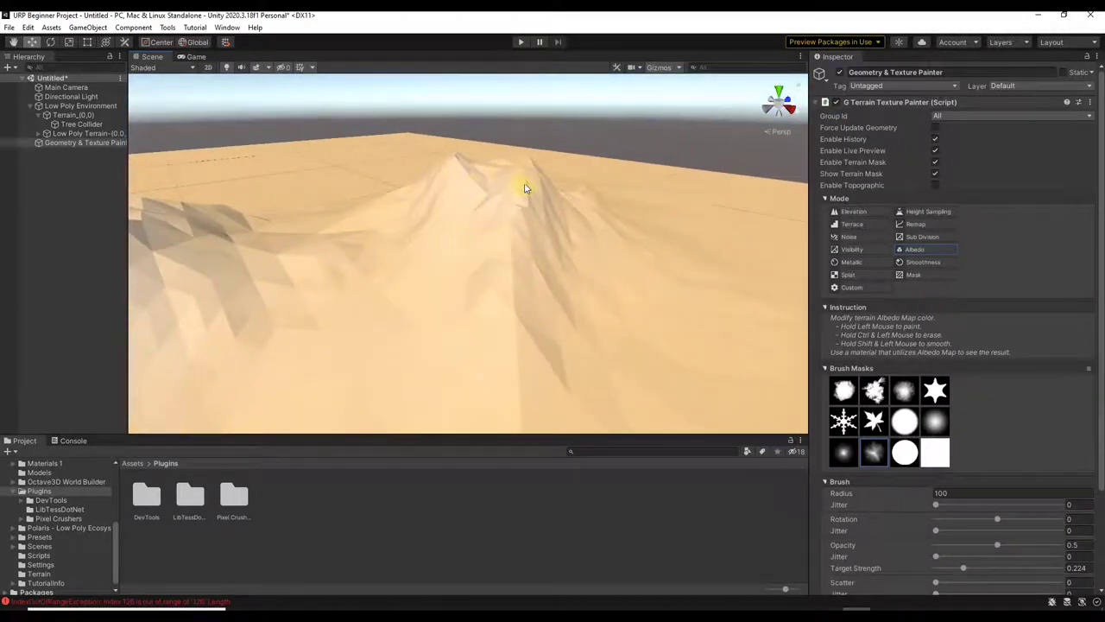
mouse_move(531, 173)
mouse_down()
mouse_move(476, 186)
mouse_move(375, 236)
mouse_move(247, 264)
mouse_move(173, 250)
mouse_up()
mouse_move(173, 250)
right_down()
mouse_move(314, 239)
mouse_move(446, 249)
right_up()
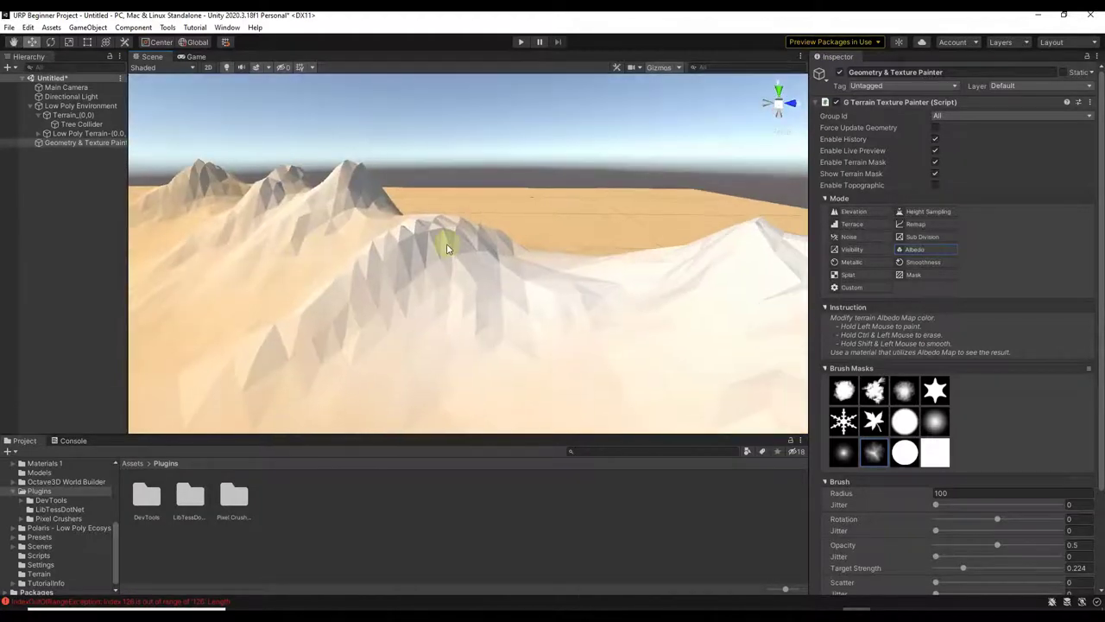
drag(342, 233, 352, 210)
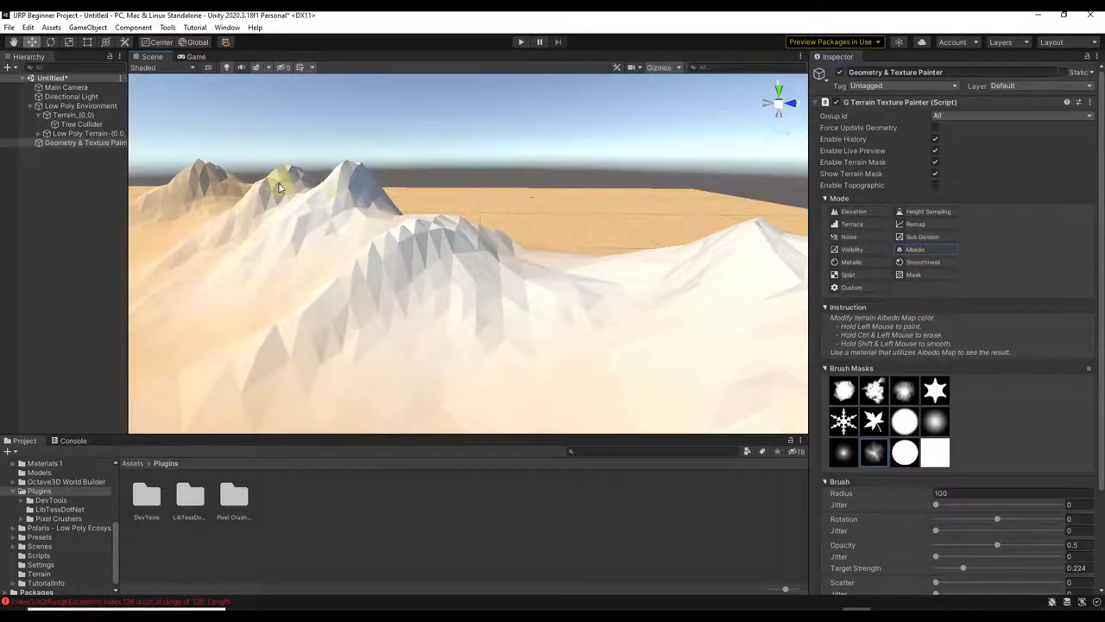
- Paint white albedo over the steep peak's slopes, the small peak next to it and the adjoining mountainsides
mouse_move(326, 209)
right_down()
mouse_move(131, 156)
mouse_move(247, 177)
mouse_move(217, 173)
mouse_move(230, 202)
mouse_move(320, 240)
right_up()
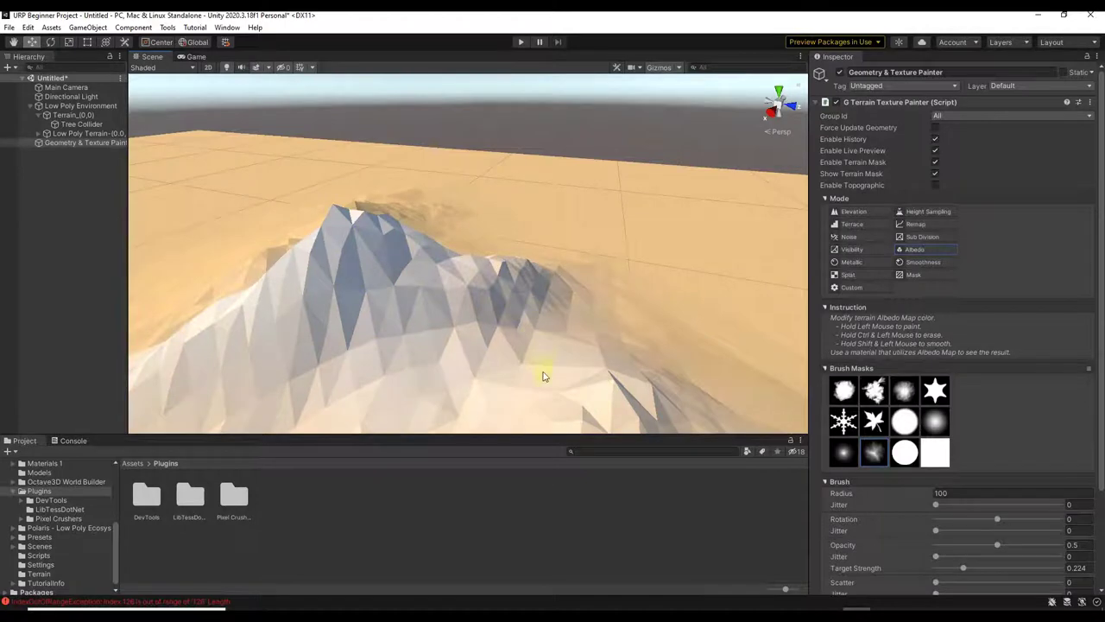
right_drag(534, 356, 529, 317)
drag(529, 317, 497, 273)
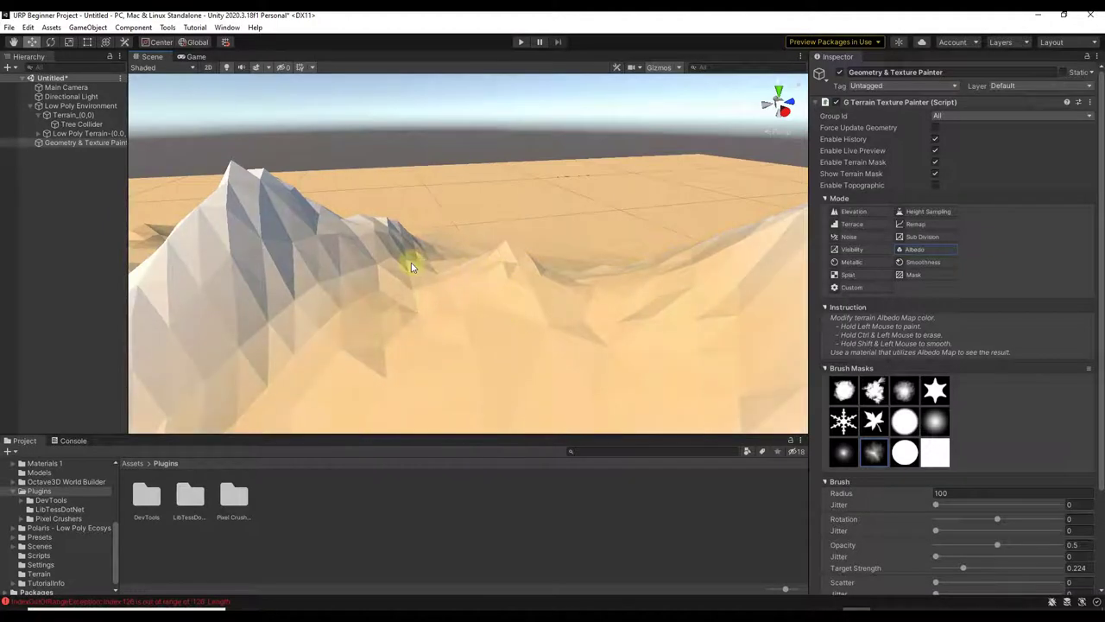
ctrl+drag(411, 267, 570, 313)
mouse_move(570, 313)
right_down()
mouse_move(618, 319)
mouse_move(614, 288)
mouse_move(620, 304)
right_up()
- Set the brush color to dark green and paint the foot of the mountains, using the small soft dot mask at radius 50
scroll(982, 437, down, 3)
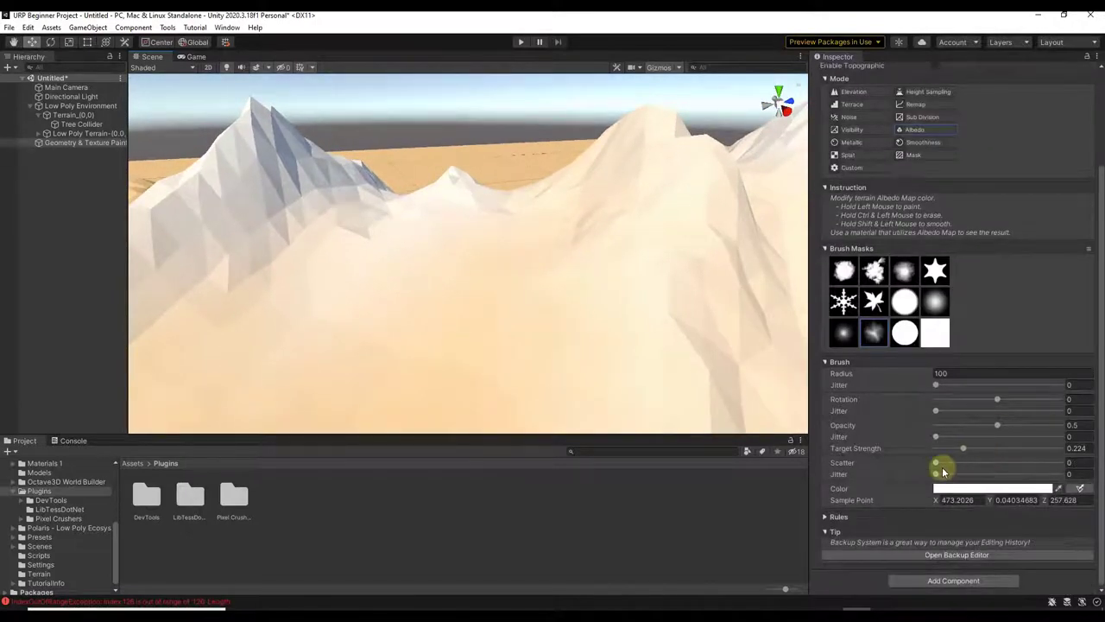
click(993, 489)
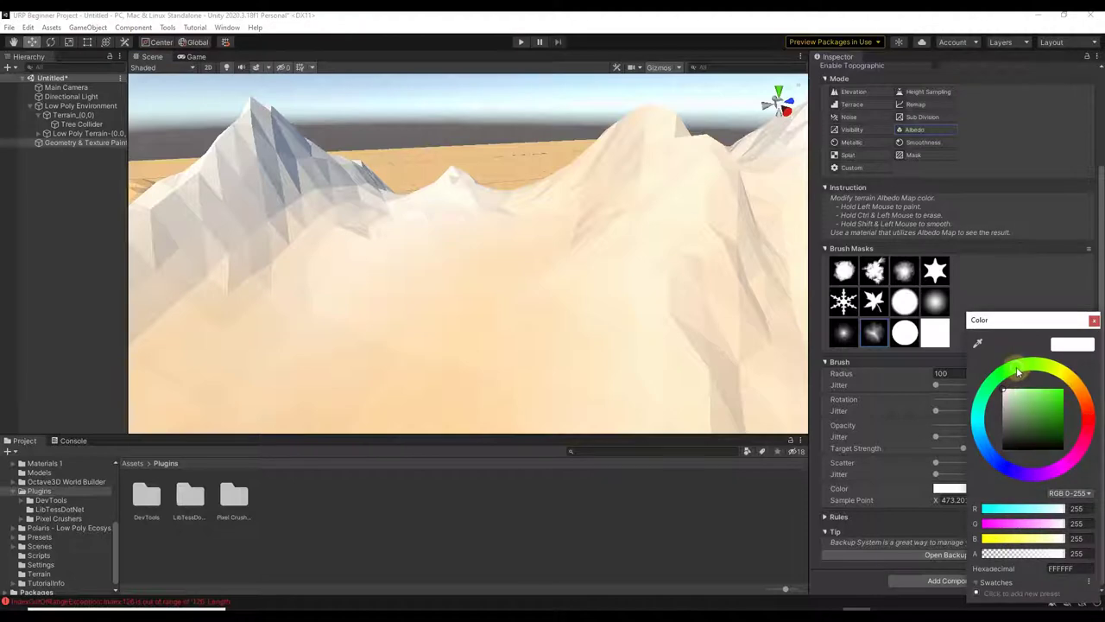
drag(1014, 423, 1054, 442)
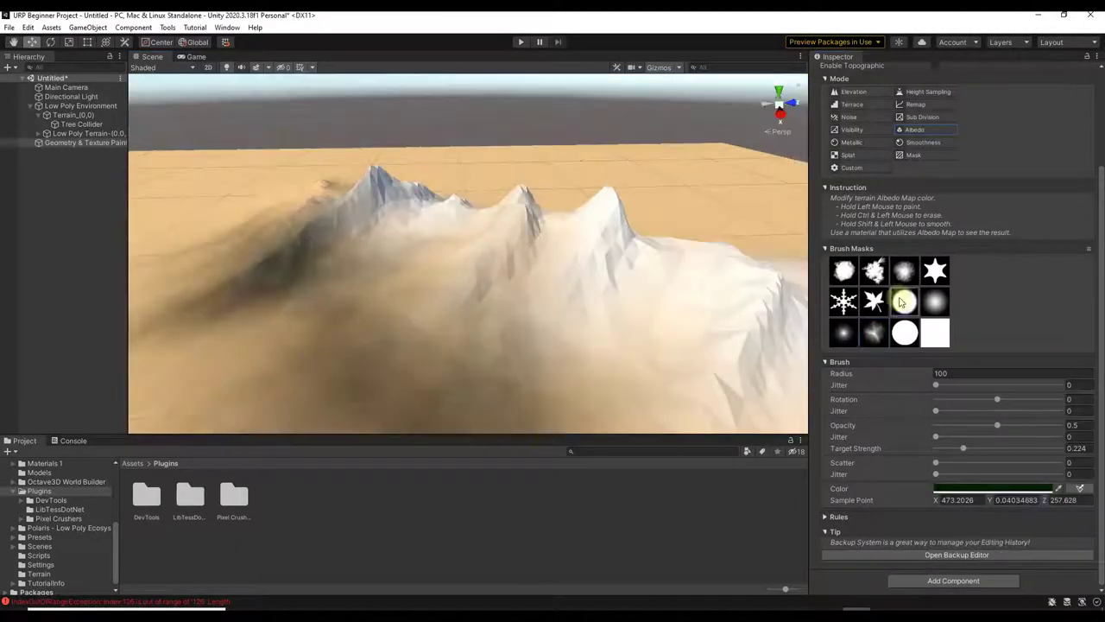
mouse_move(414, 362)
mouse_down()
mouse_move(302, 268)
mouse_move(769, 291)
mouse_move(403, 286)
mouse_up()
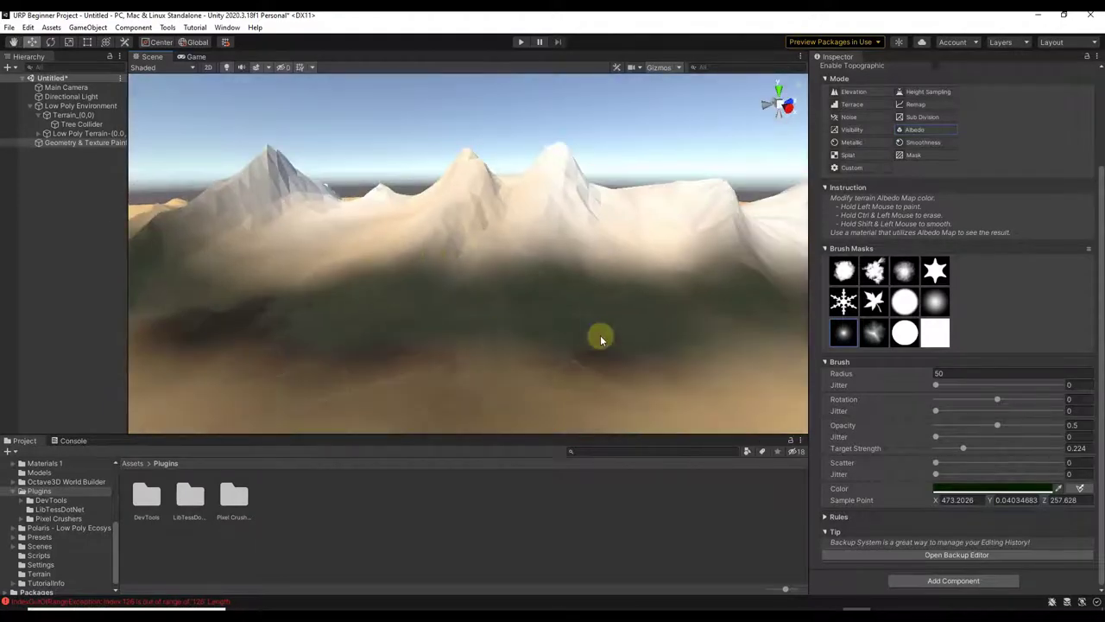
alt+drag(601, 339, 568, 321)
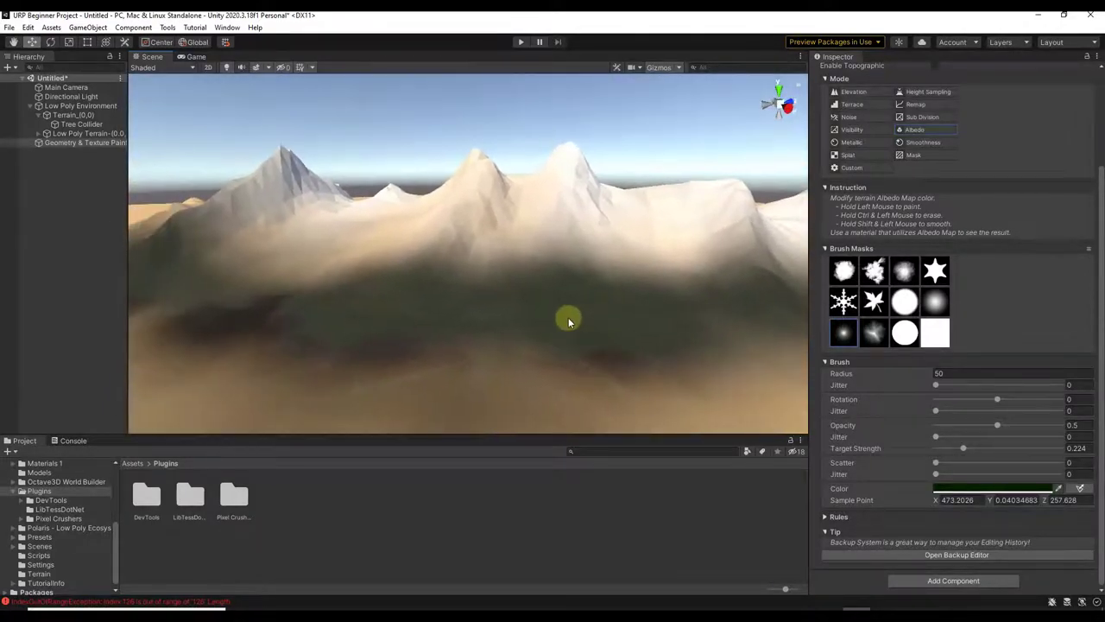
- Select Terrain_(0,0) and open the Polaris Terrain Wizard
click(73, 117)
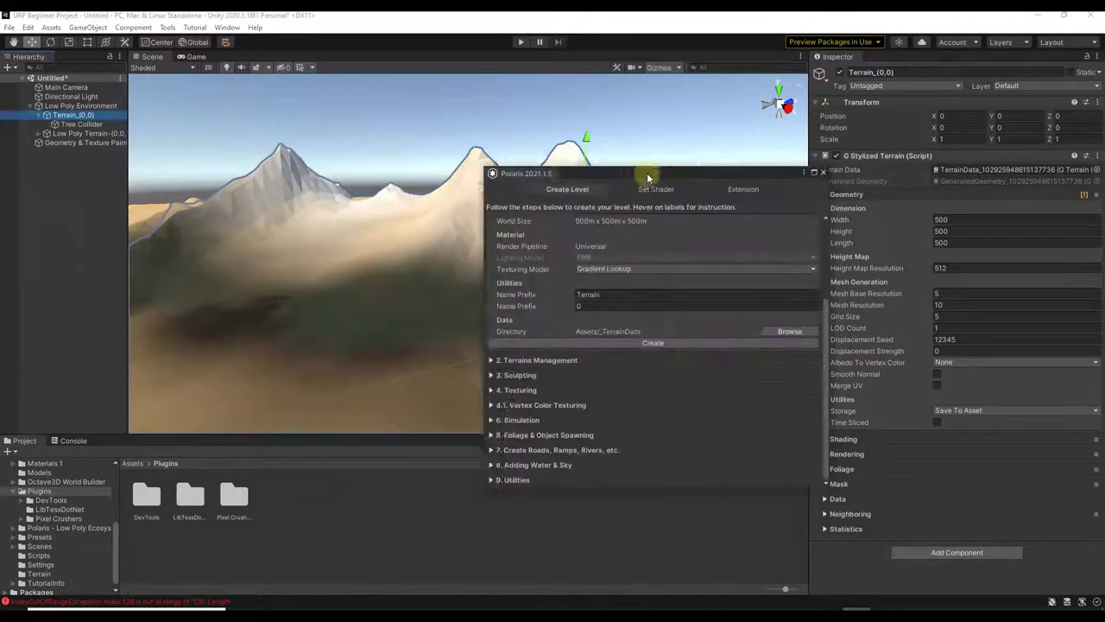
drag(647, 172, 720, 109)
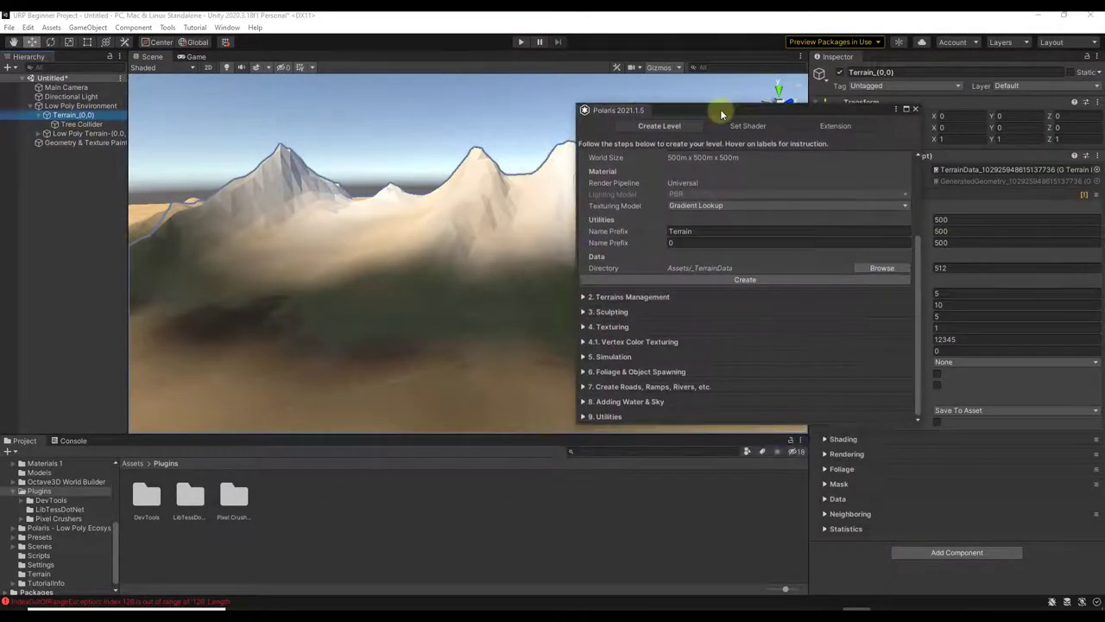
click(29, 27)
mouse_move(88, 27)
mouse_move(108, 92)
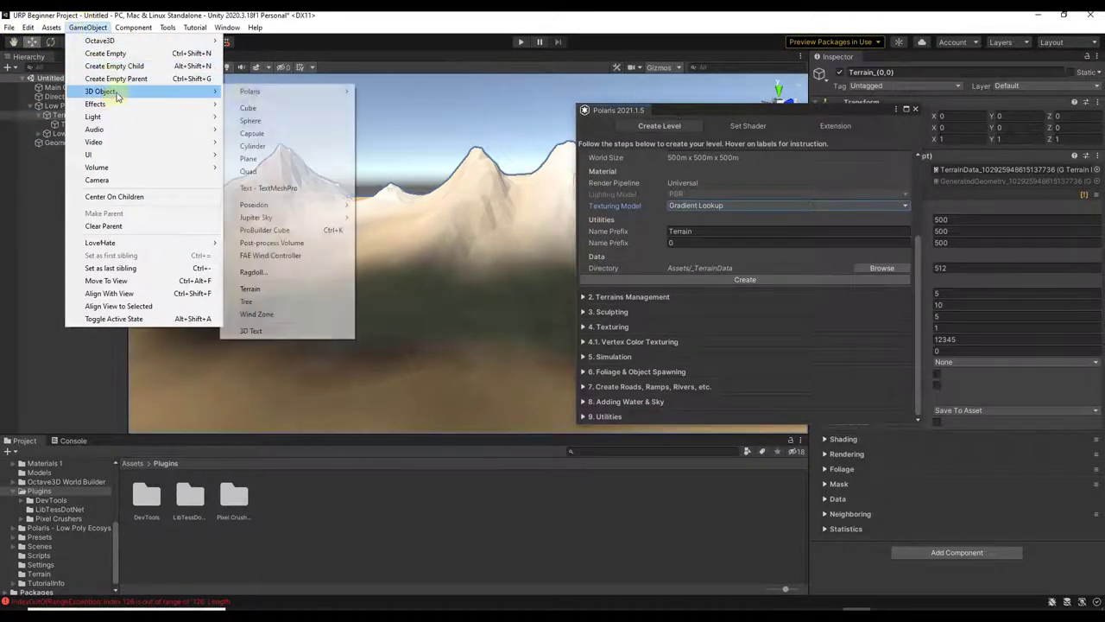
mouse_move(254, 91)
click(411, 106)
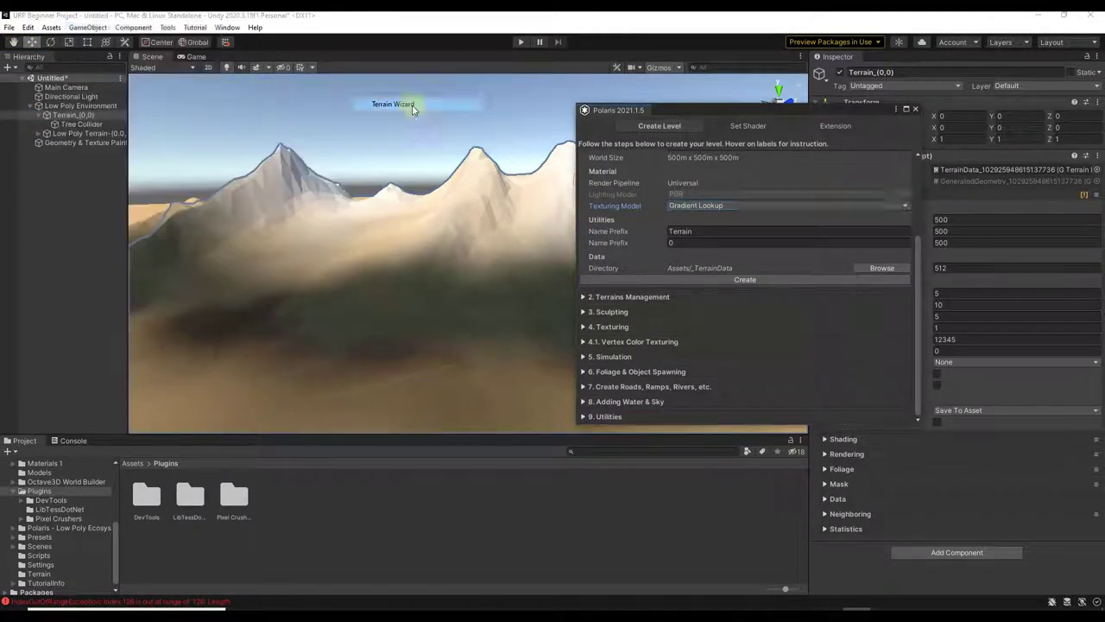
- Set the shader of Group 0 to the Splat texturing model with Splats 8, and close the wizard
drag(757, 115, 896, 114)
click(889, 127)
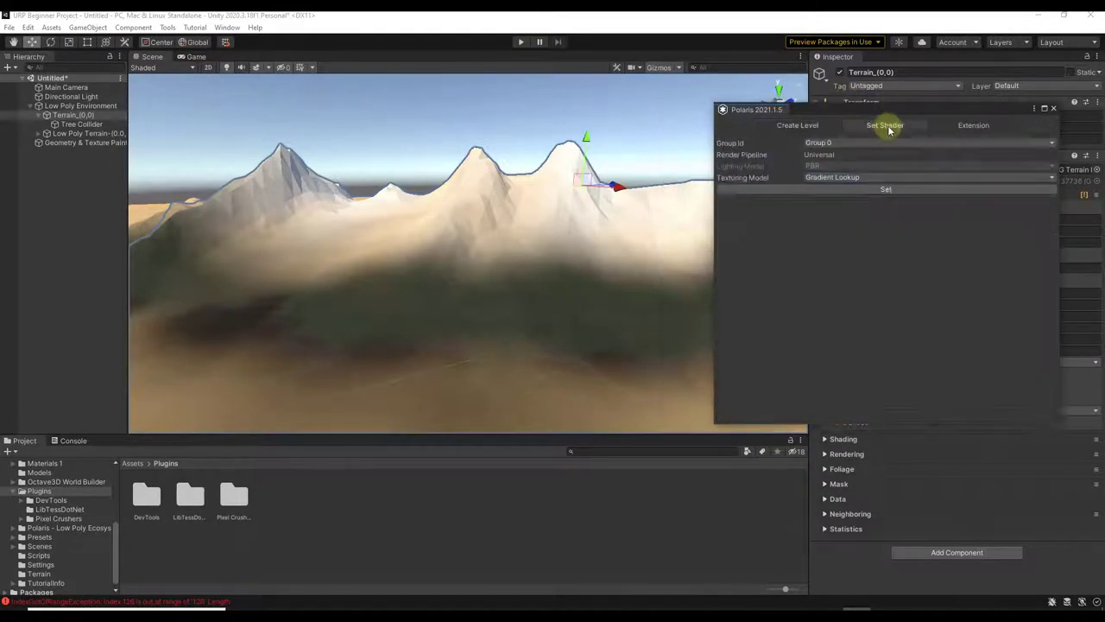
click(834, 178)
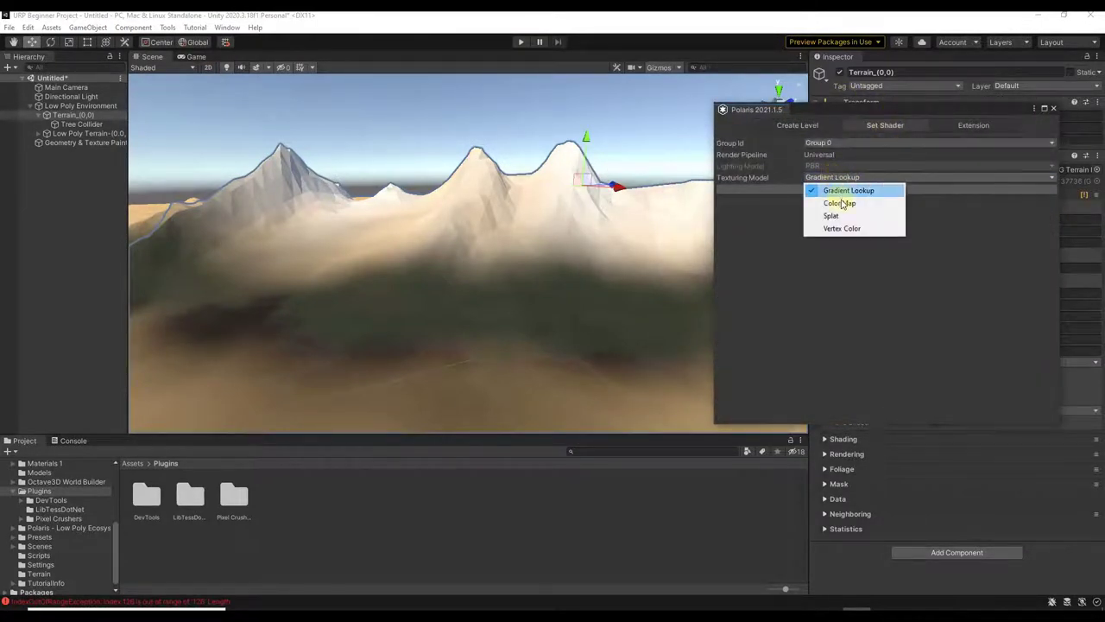
click(842, 218)
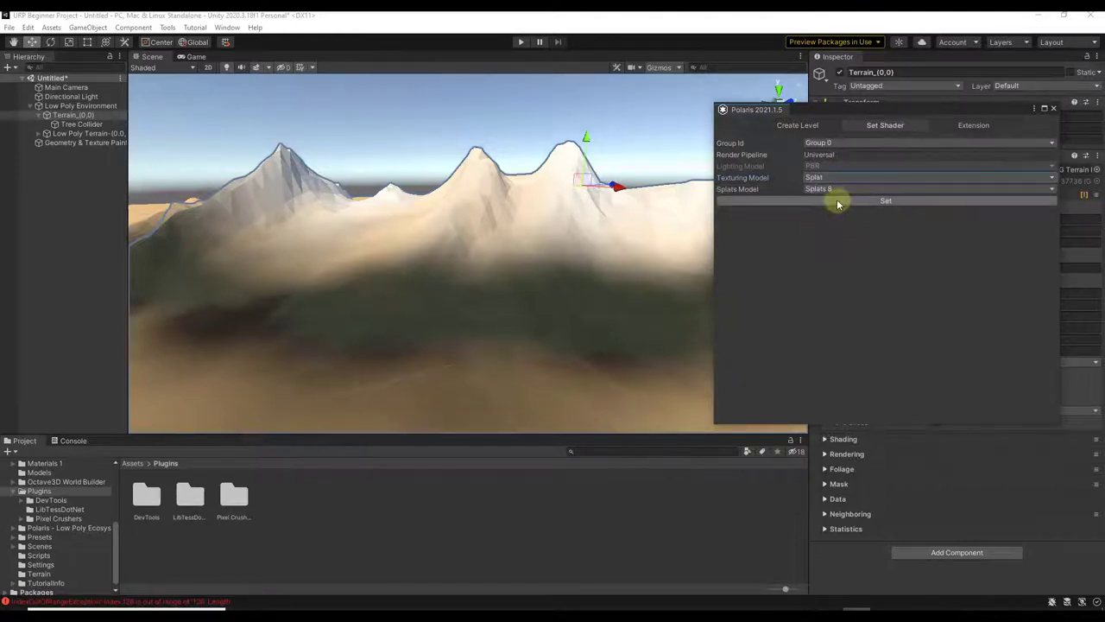
click(833, 188)
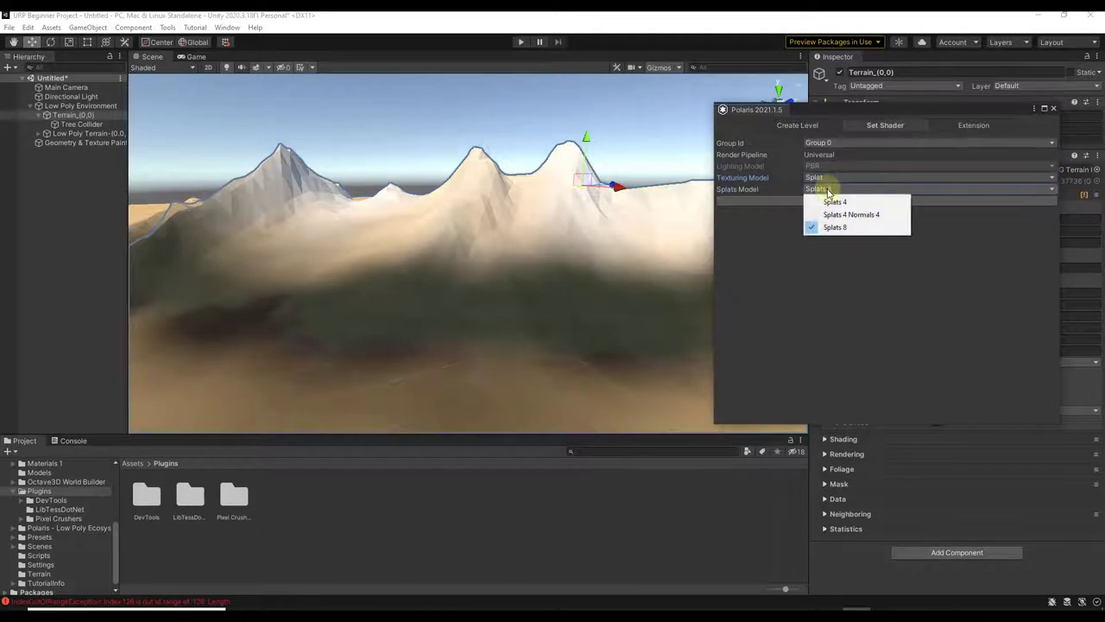
click(915, 201)
alt+drag(488, 274, 434, 271)
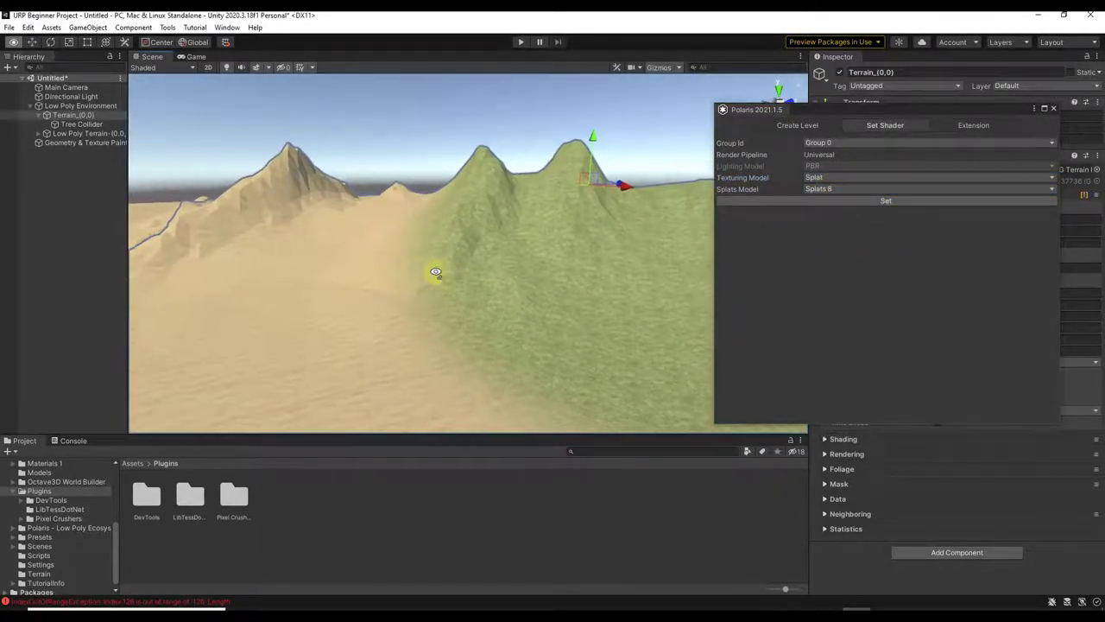
click(1053, 110)
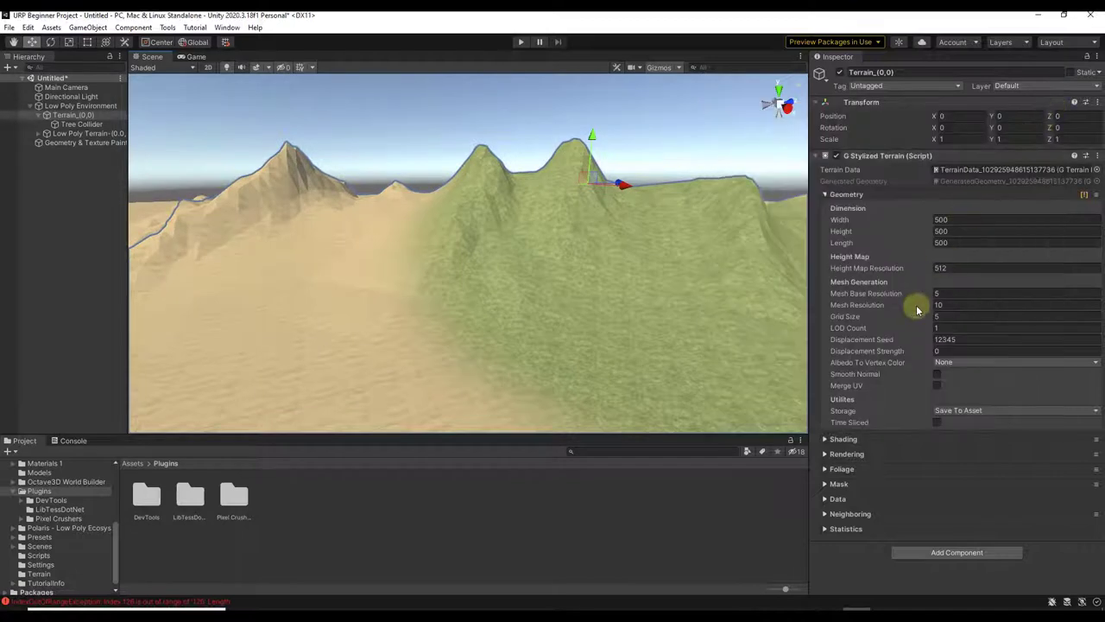
- Select the Geometry & Texture Painter, switch it to Splat mode and choose the dark green grass texture
click(72, 134)
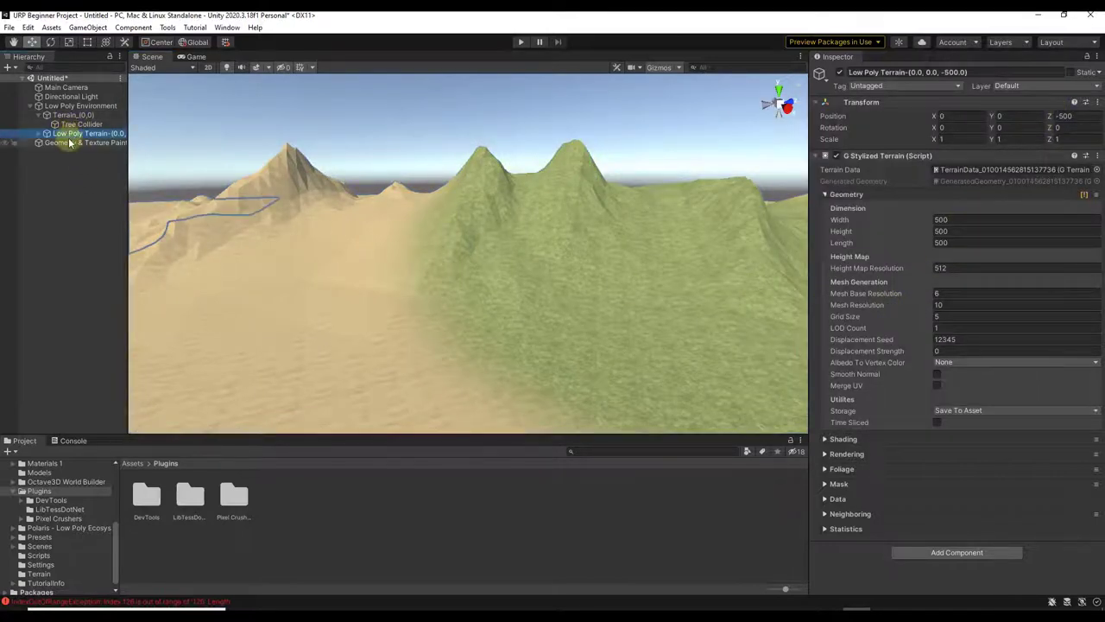
click(76, 142)
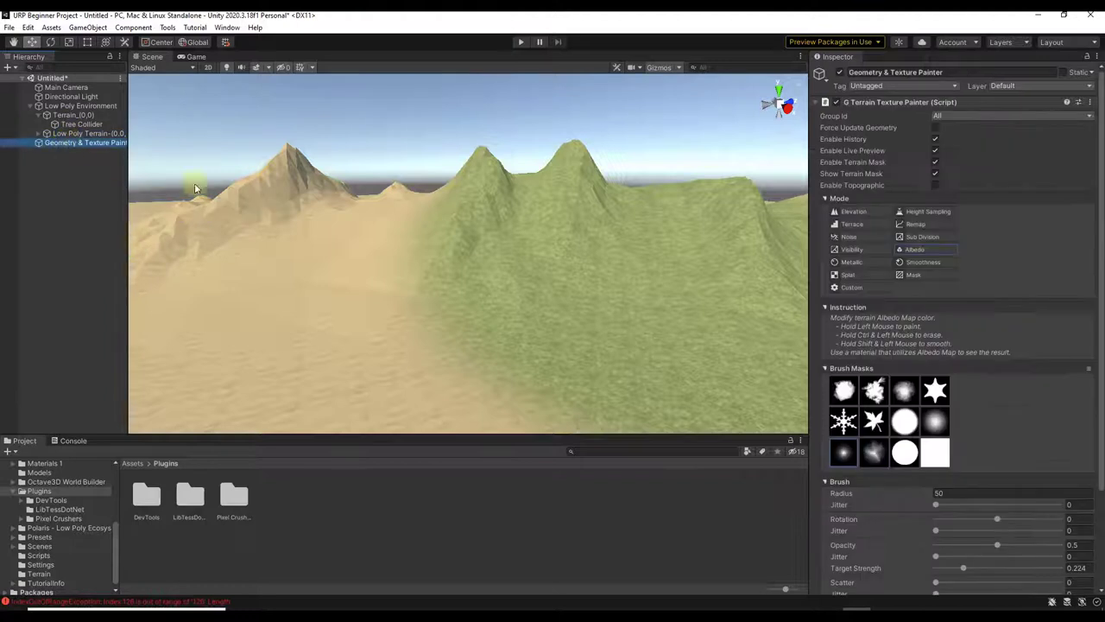
click(846, 275)
click(979, 524)
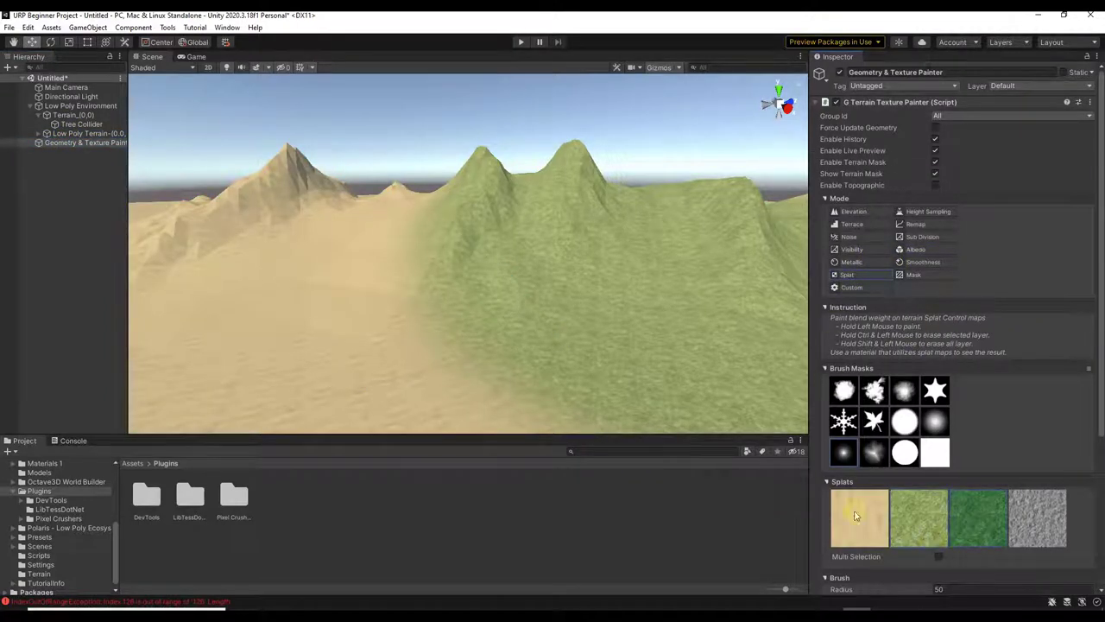
- Paint the dark green grass texture across the foot of the mountains and select the grey rock texture
mouse_move(341, 320)
mouse_down()
mouse_move(242, 302)
mouse_move(395, 298)
mouse_move(276, 272)
mouse_move(464, 294)
mouse_move(166, 254)
mouse_move(272, 302)
mouse_move(171, 261)
mouse_move(367, 324)
mouse_move(362, 313)
mouse_move(373, 352)
mouse_move(740, 353)
mouse_move(668, 360)
mouse_move(550, 320)
mouse_move(324, 317)
mouse_up()
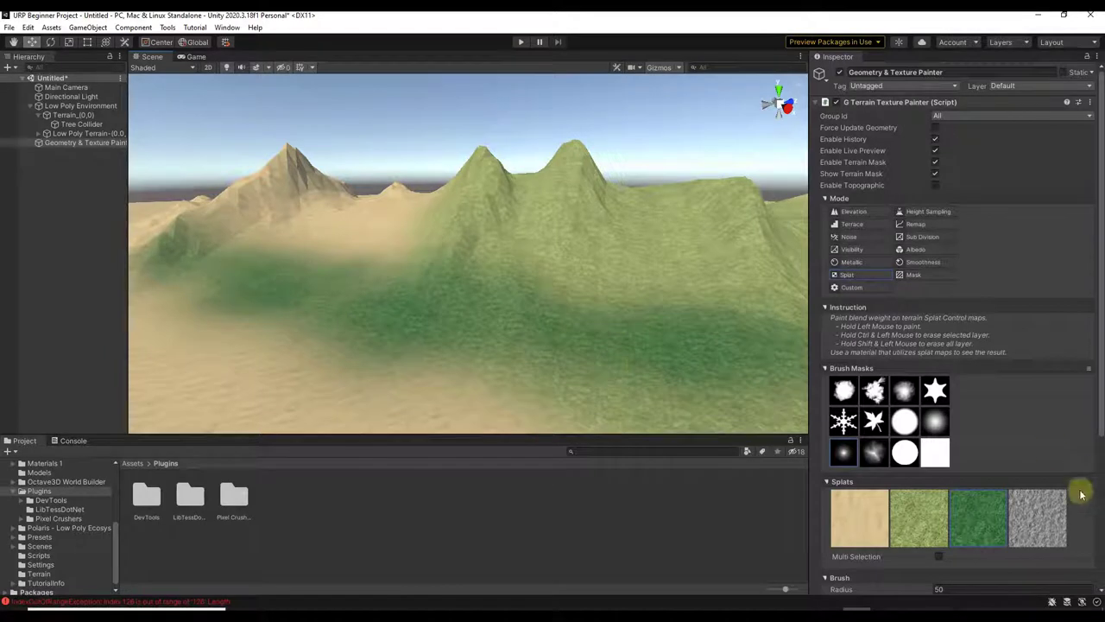
click(1019, 518)
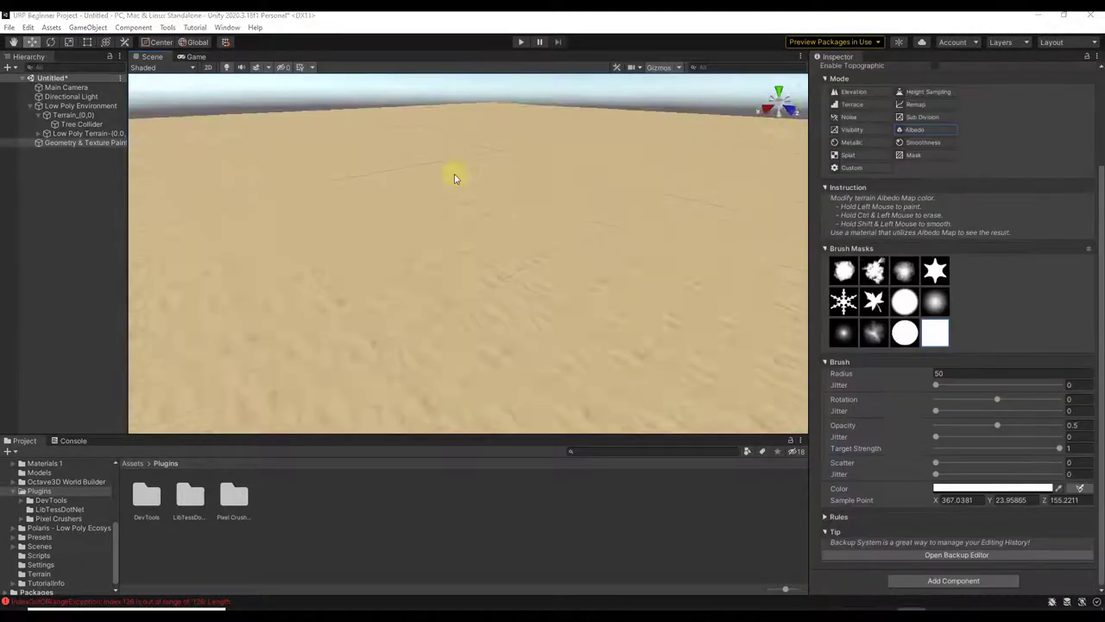
- Switch the painter to Elevation mode, set Target Strength to 0.452, and raise a range of mountains using the soft branching mask at radius 50
right_drag(452, 172, 441, 153)
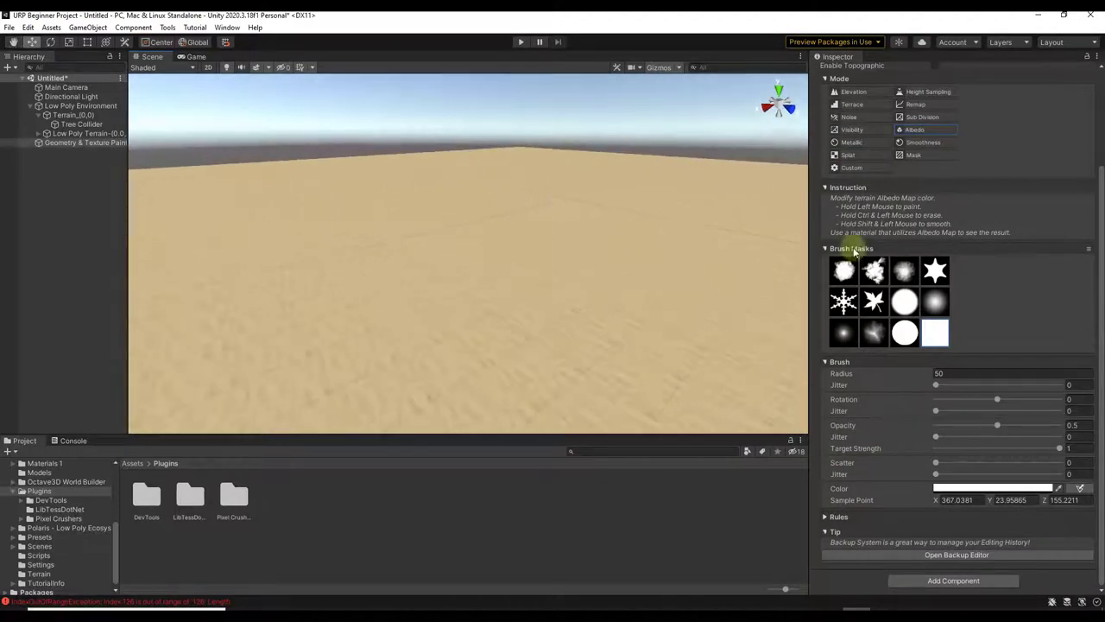
click(853, 91)
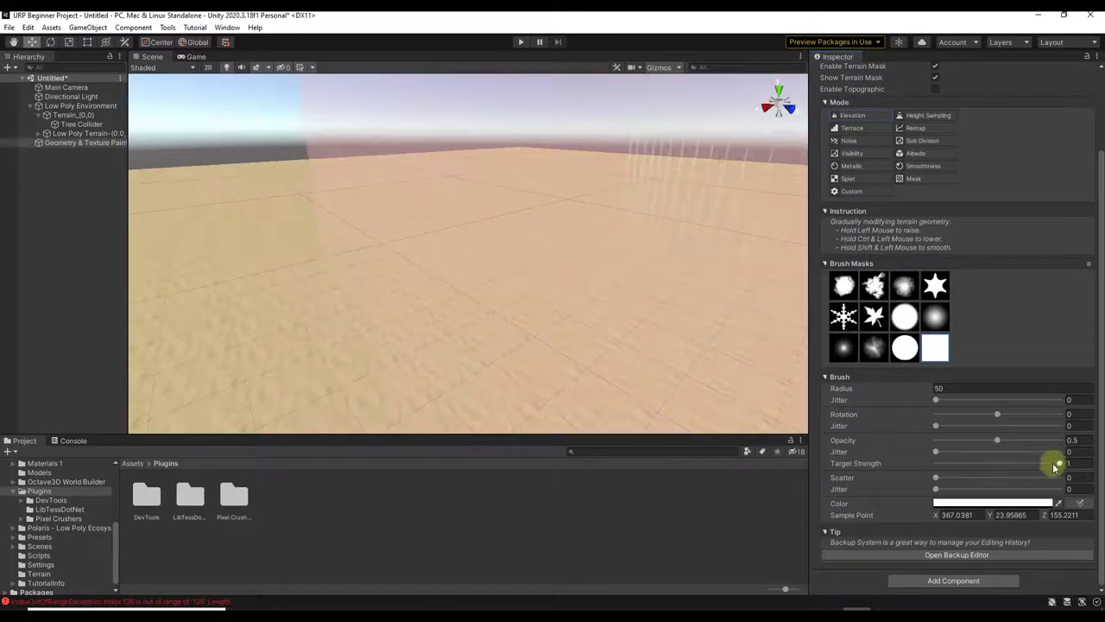
drag(1060, 464, 992, 463)
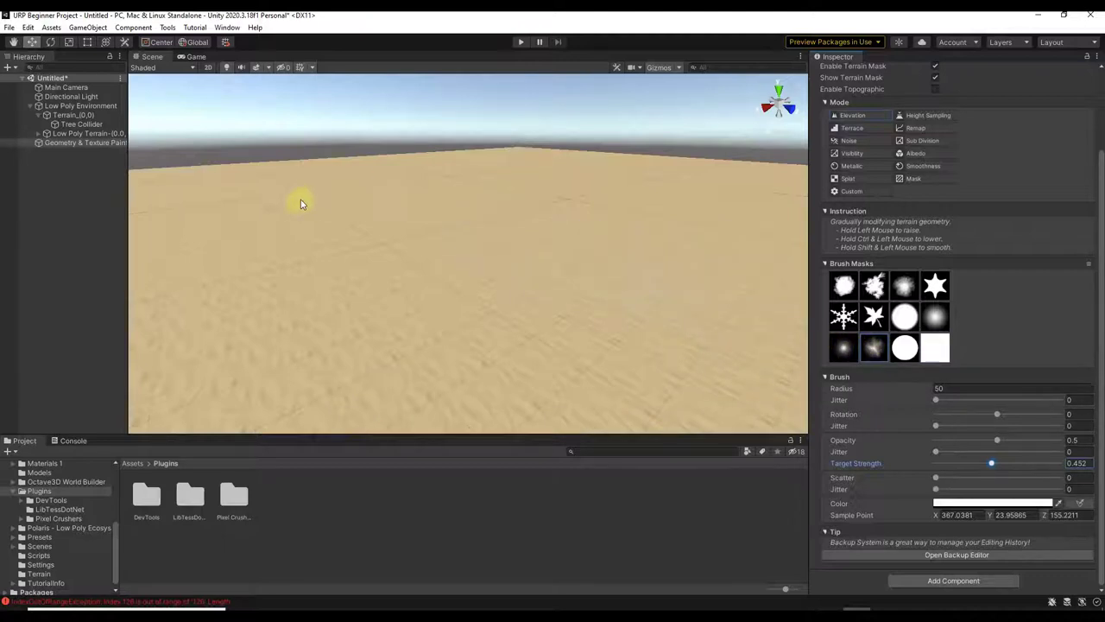
mouse_move(299, 209)
mouse_down()
mouse_move(580, 214)
mouse_move(718, 205)
mouse_up()
mouse_move(718, 206)
right_down()
mouse_move(587, 178)
mouse_move(457, 216)
mouse_move(468, 214)
mouse_move(469, 173)
mouse_move(476, 185)
mouse_move(365, 183)
right_up()
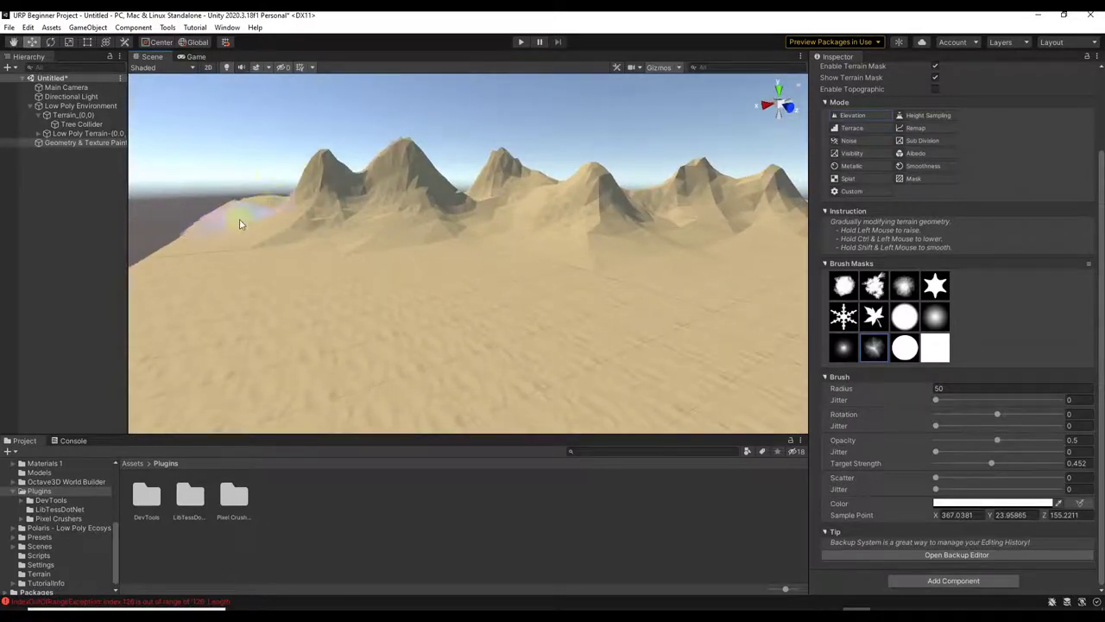
drag(242, 222, 547, 226)
right_drag(547, 226, 512, 209)
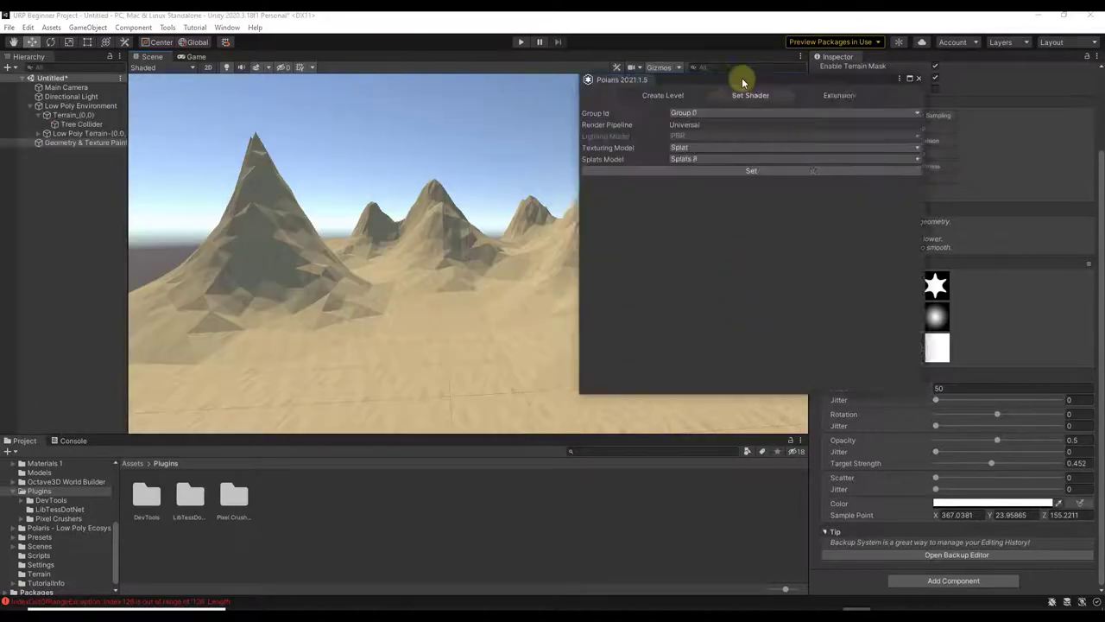
- Set the shader of Group 0 to the Gradient Lookup texturing model in the Polaris wizard
drag(740, 81, 869, 95)
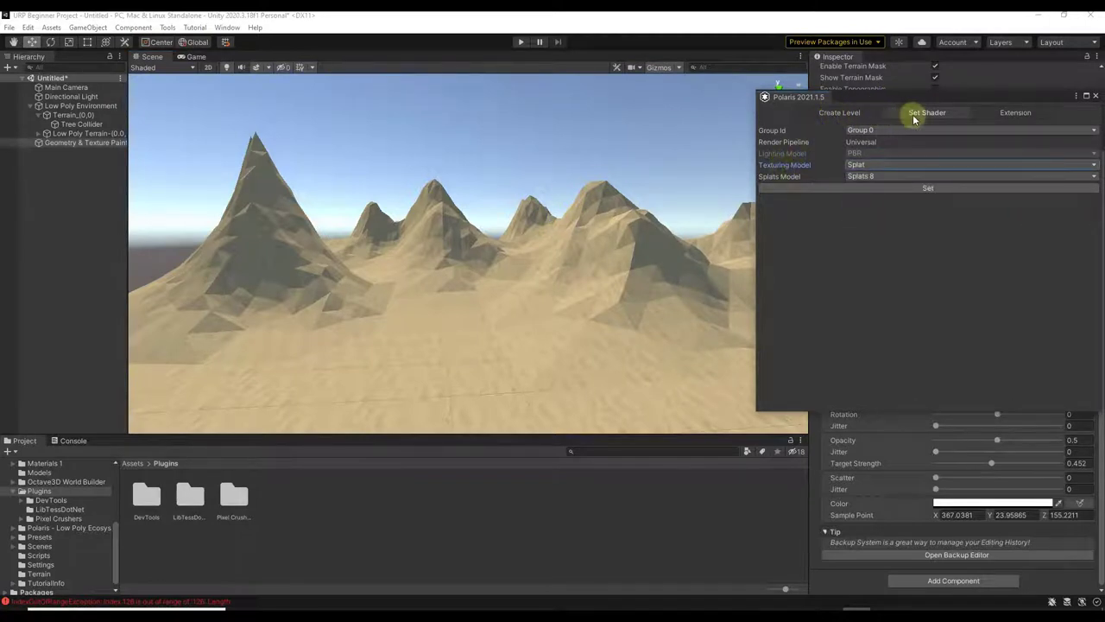
click(878, 164)
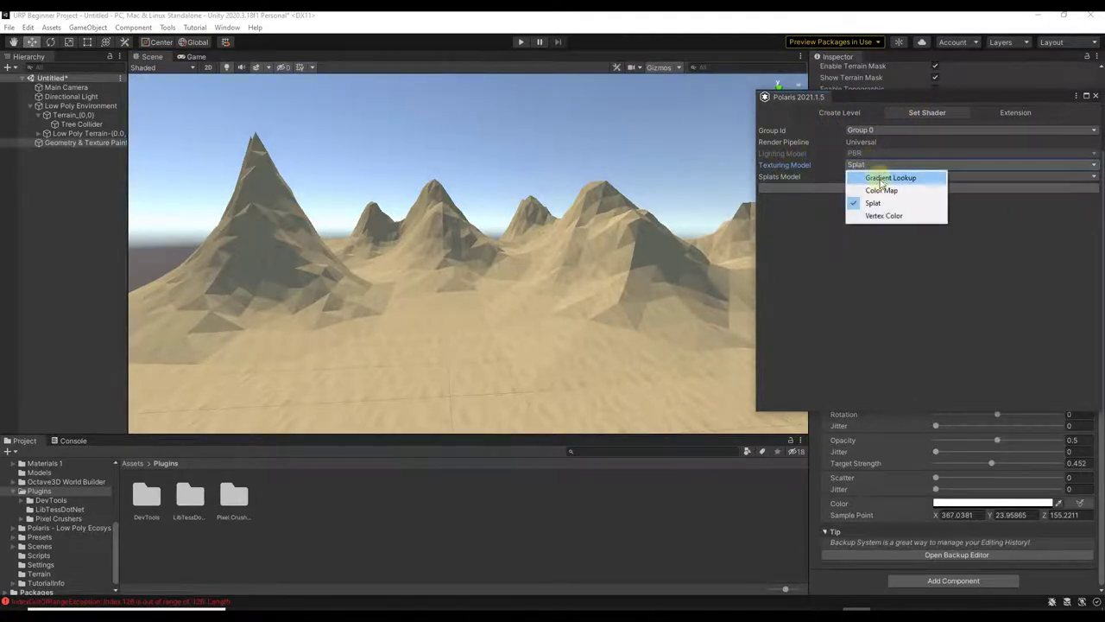
click(882, 178)
click(927, 178)
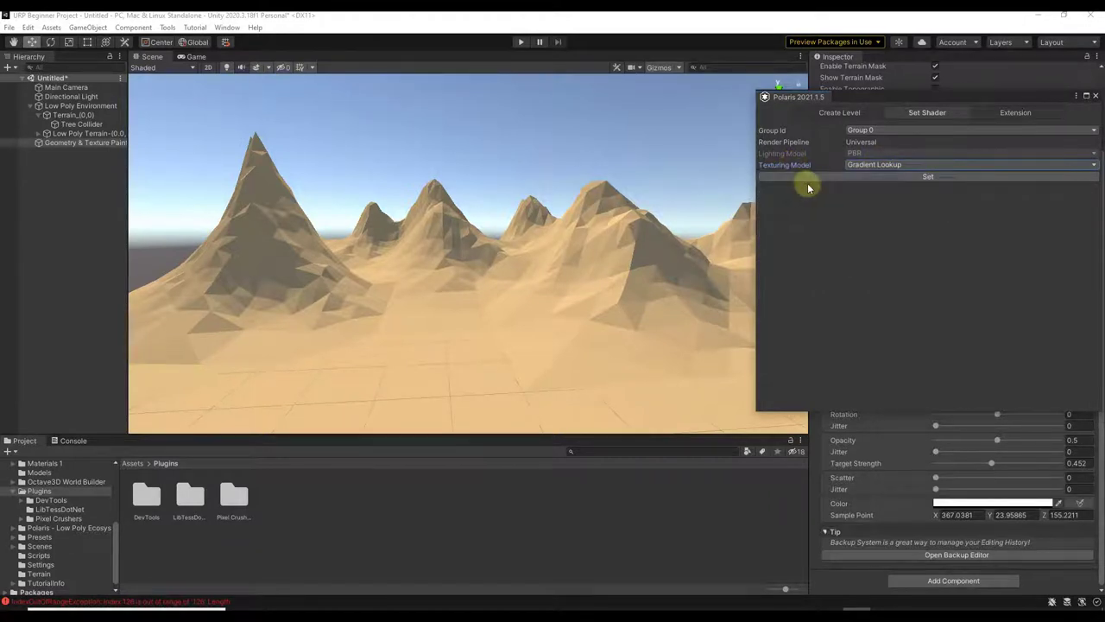
- Select Terrain_(0,0), expand its Shading settings, and move the grey key of the Color By Normal gradient to 50.6%
click(82, 115)
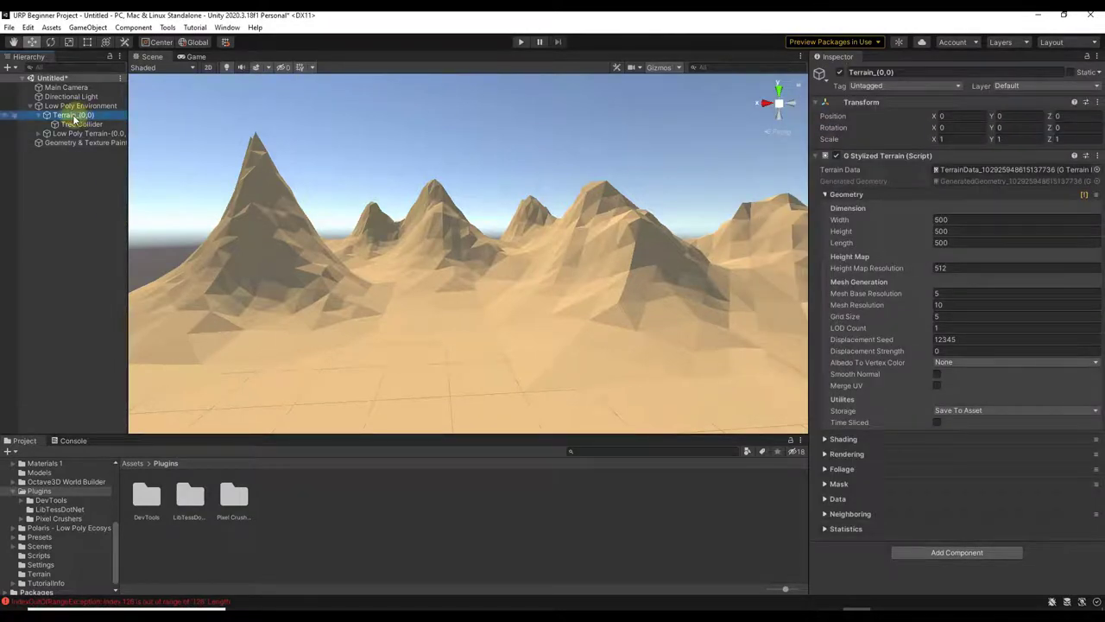
click(826, 440)
scroll(950, 414, down, 3)
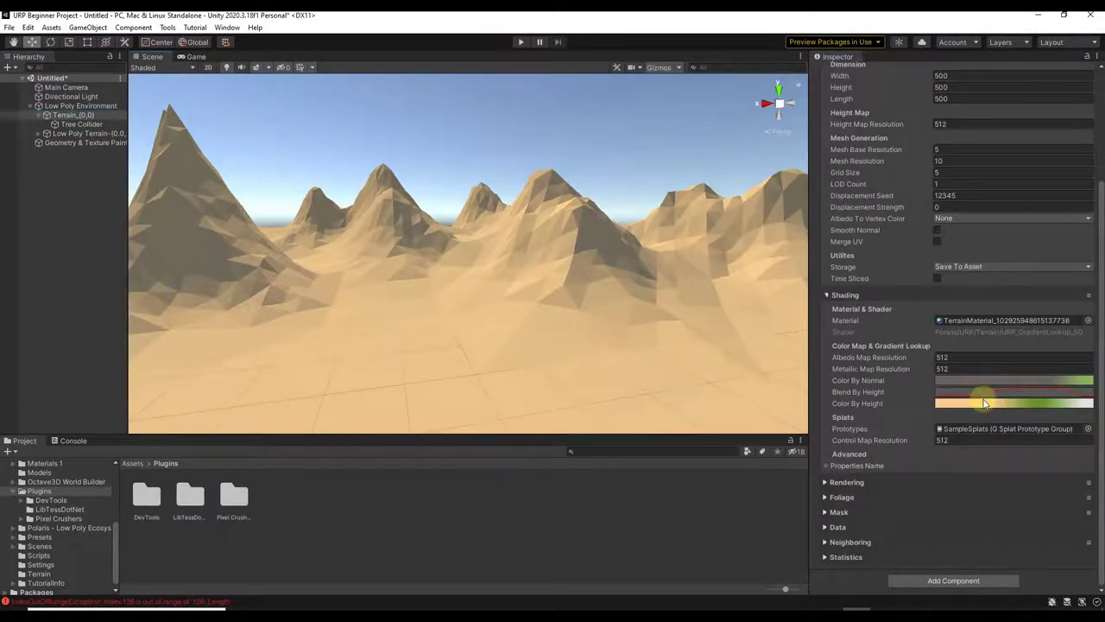
right_drag(667, 341, 624, 312)
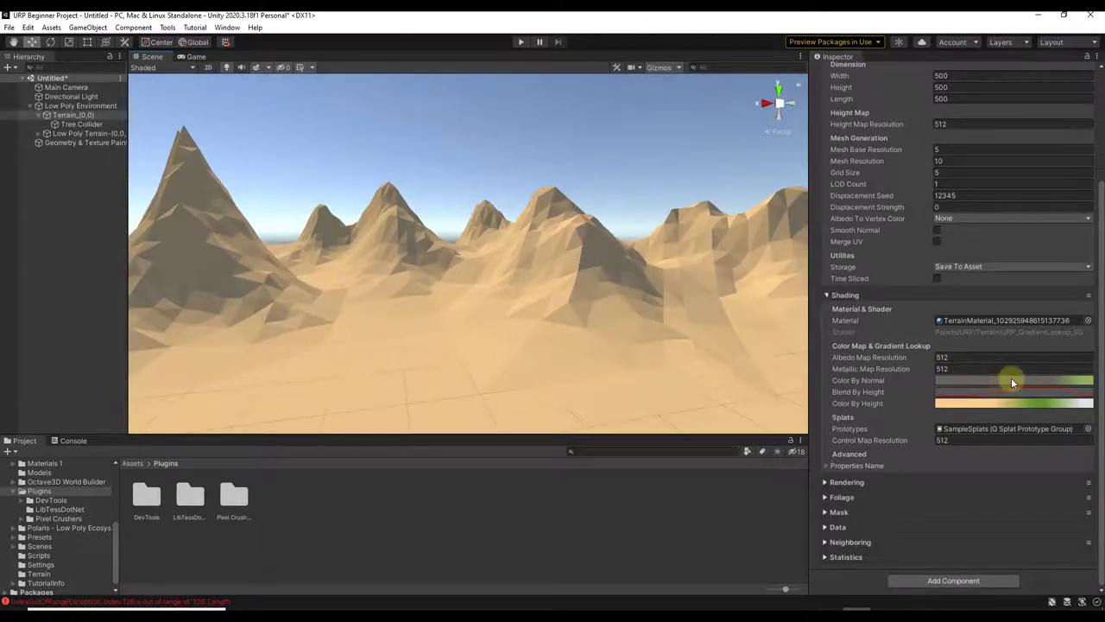
click(974, 380)
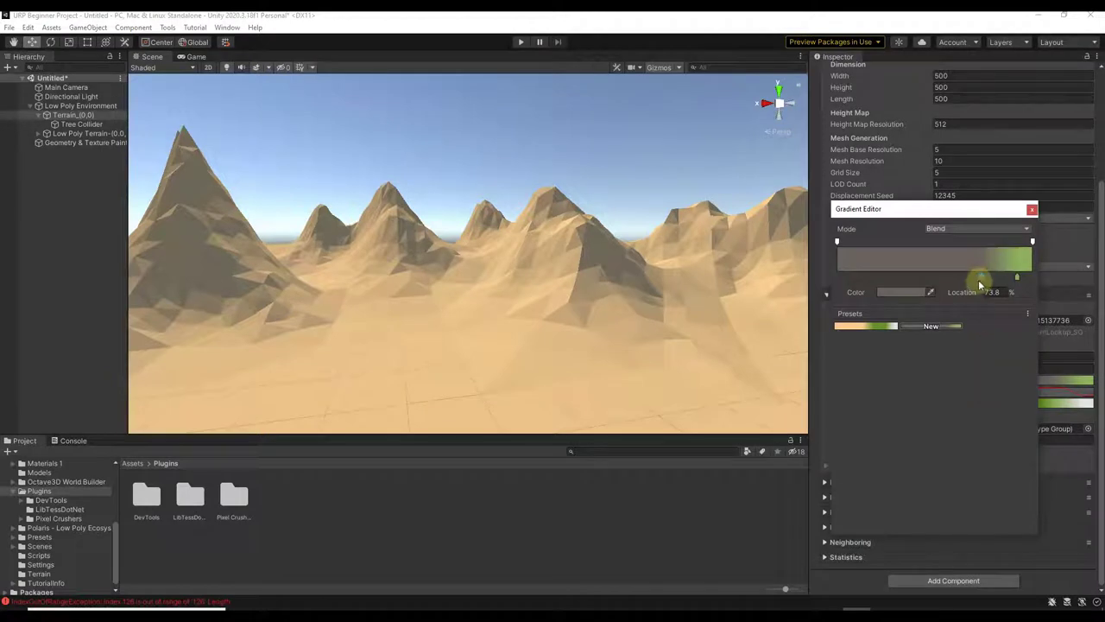
drag(980, 283, 882, 283)
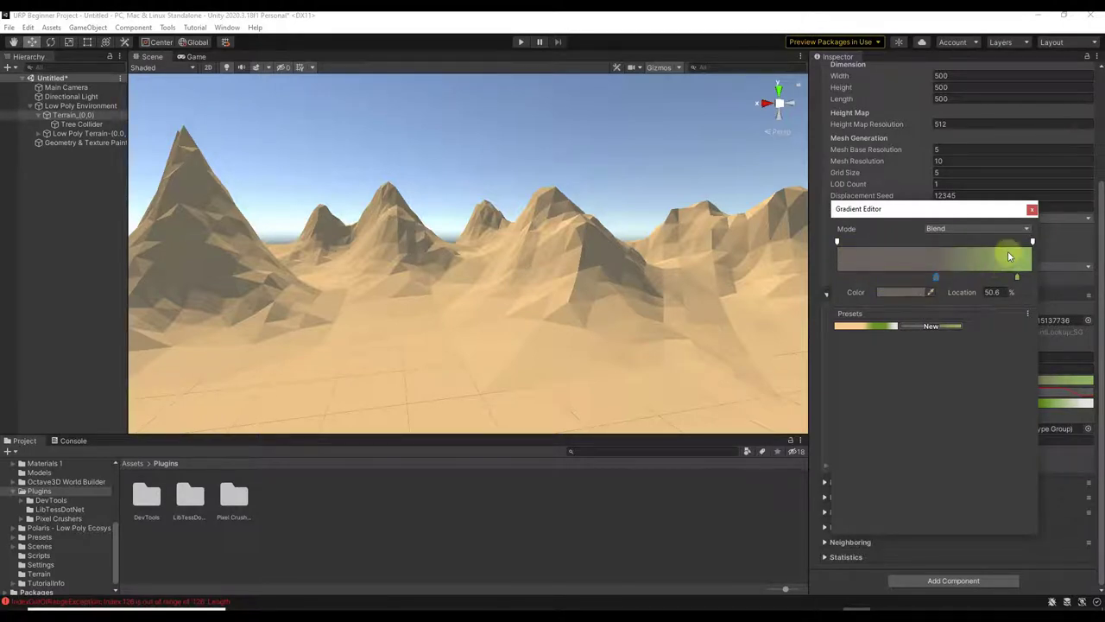
click(1033, 209)
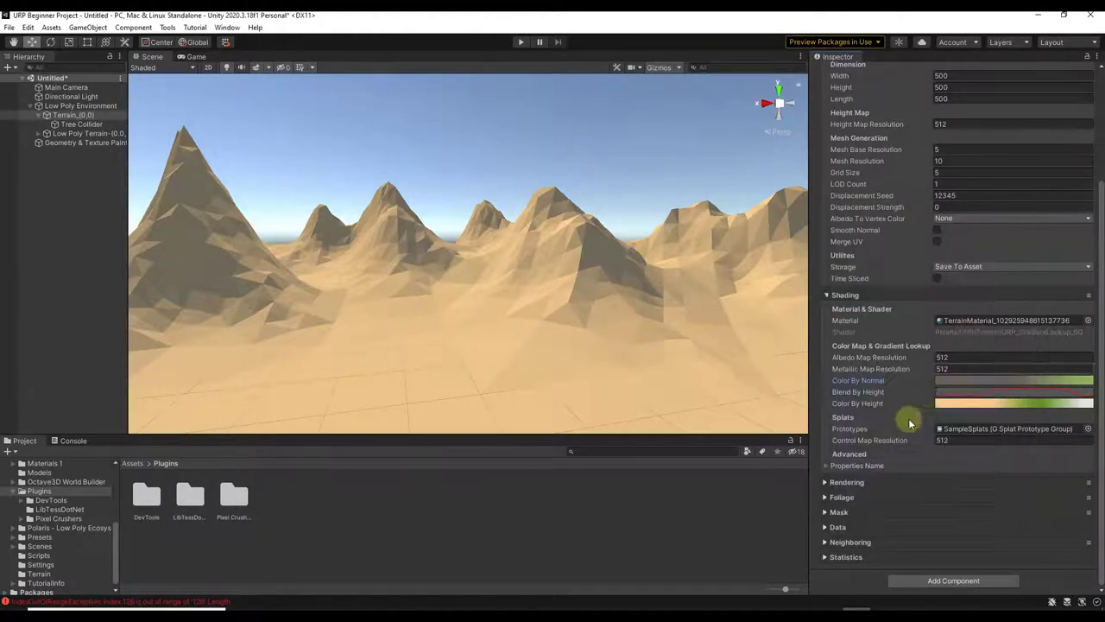
- In the Low Poly Terrain's Color By Height gradient, move the sand key to 1.5% and the first green key to 2.6%
right_drag(294, 246, 324, 246)
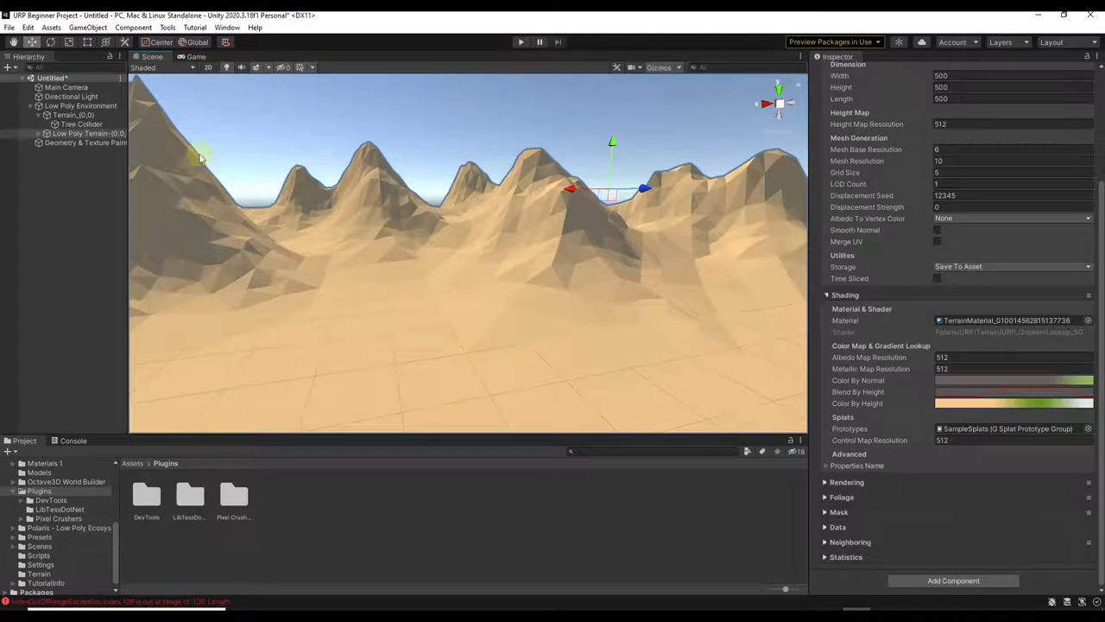
click(39, 135)
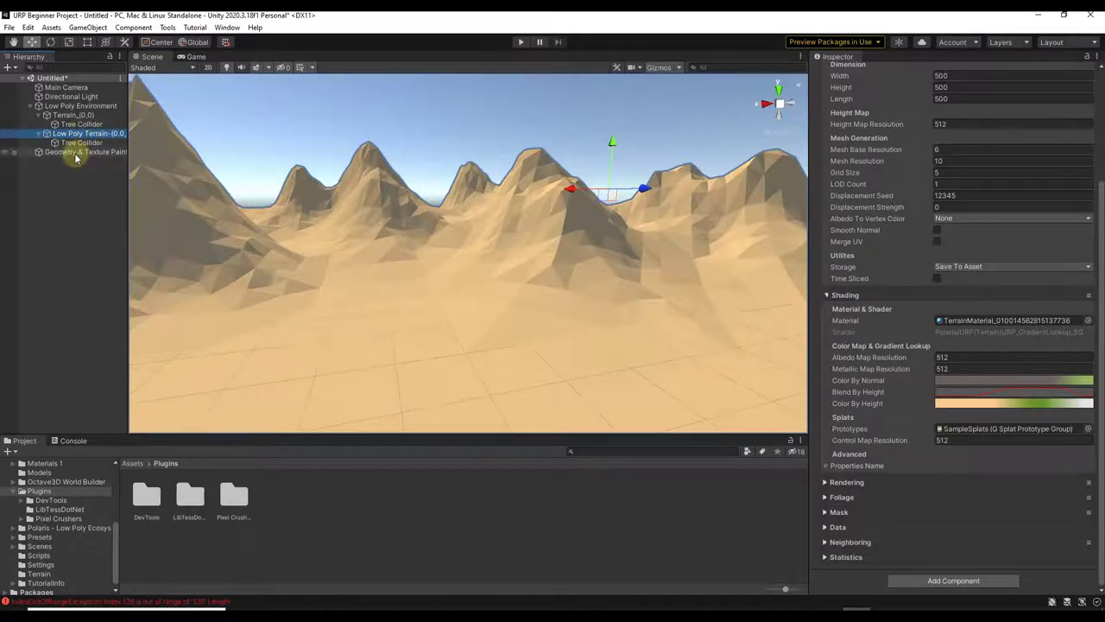
right_drag(540, 250, 528, 250)
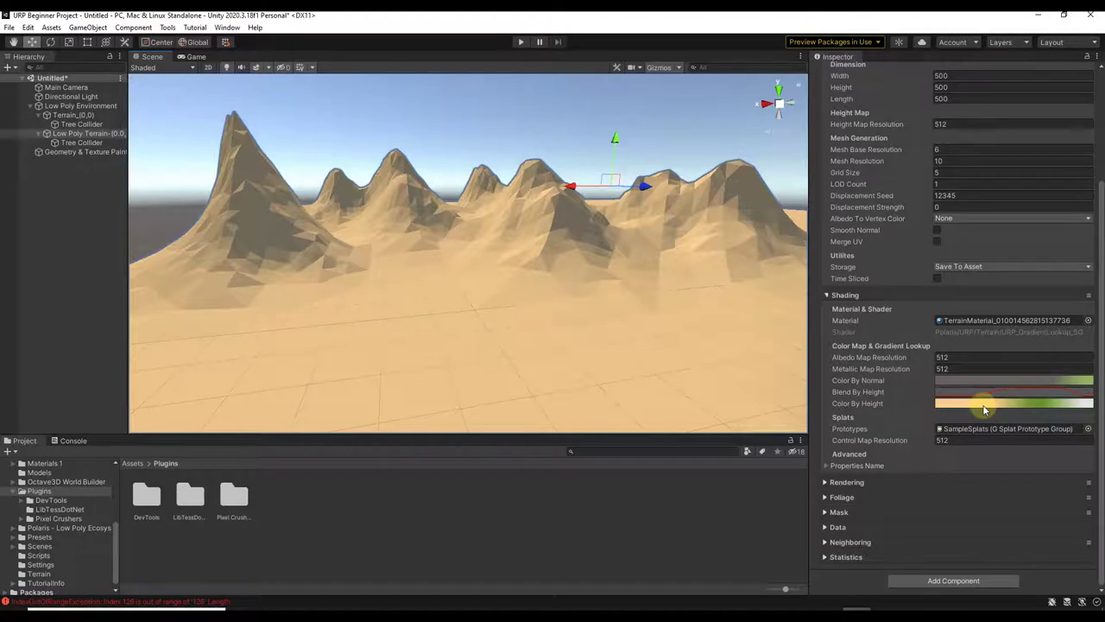
click(984, 409)
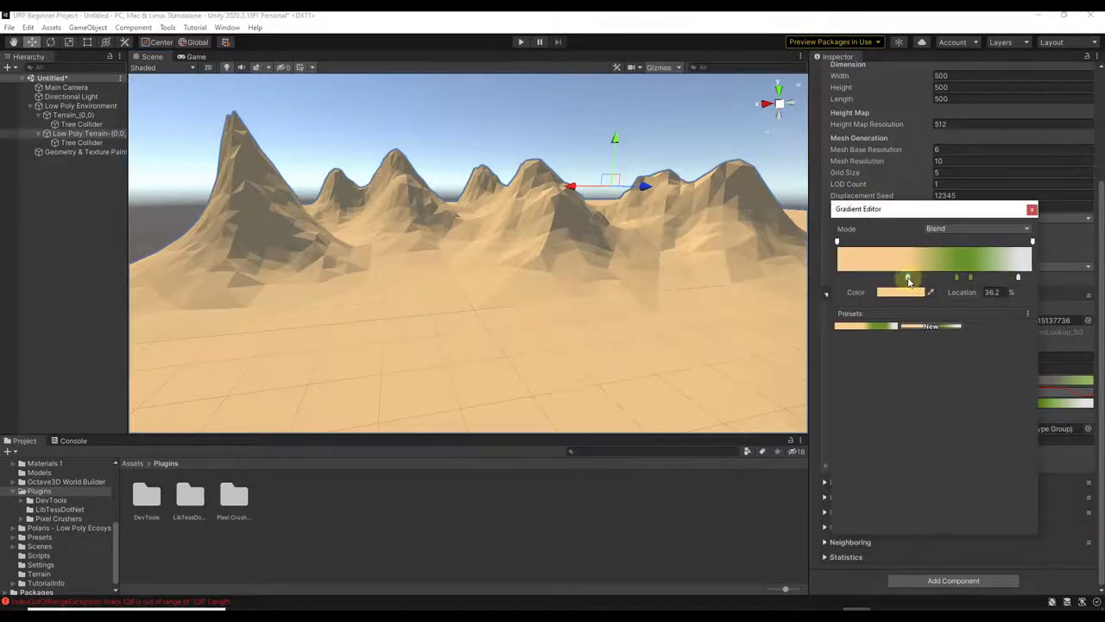
drag(908, 282, 859, 282)
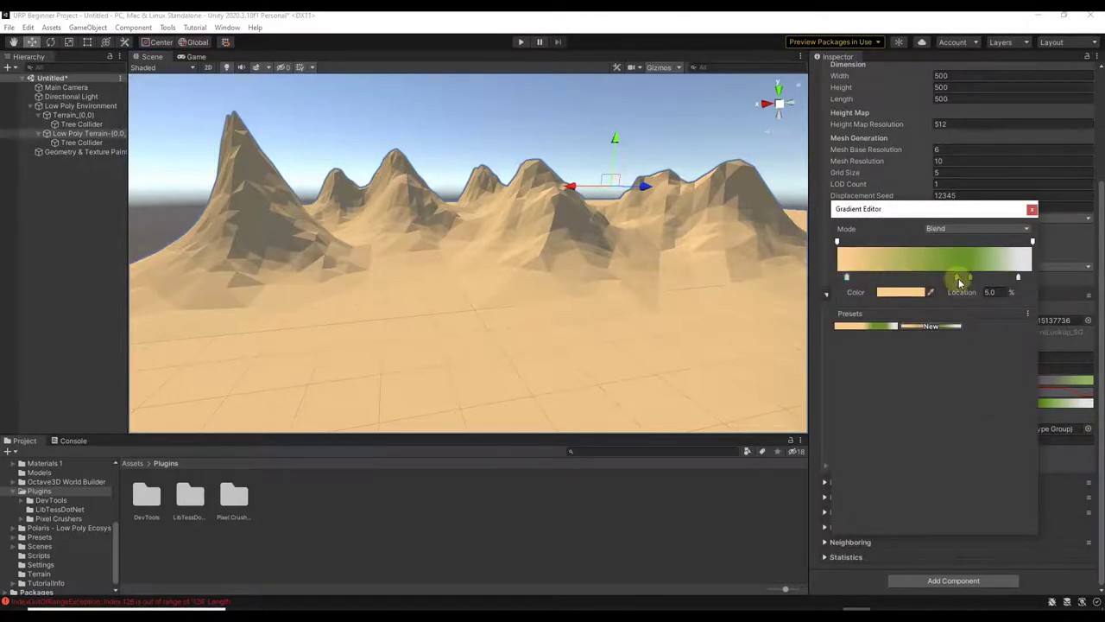
drag(960, 282, 853, 277)
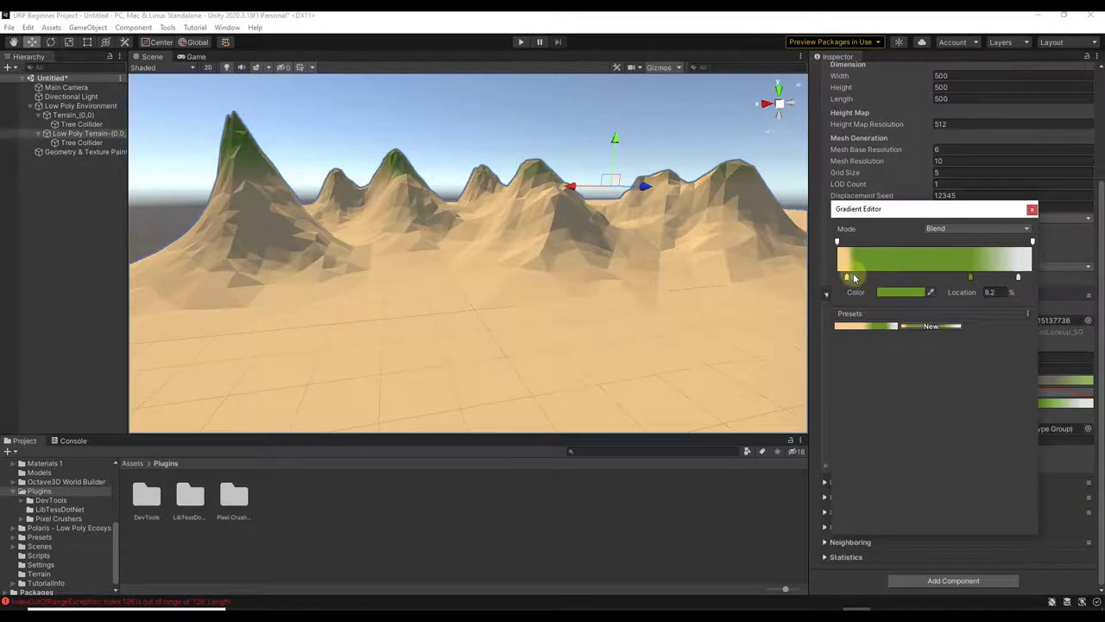
click(841, 277)
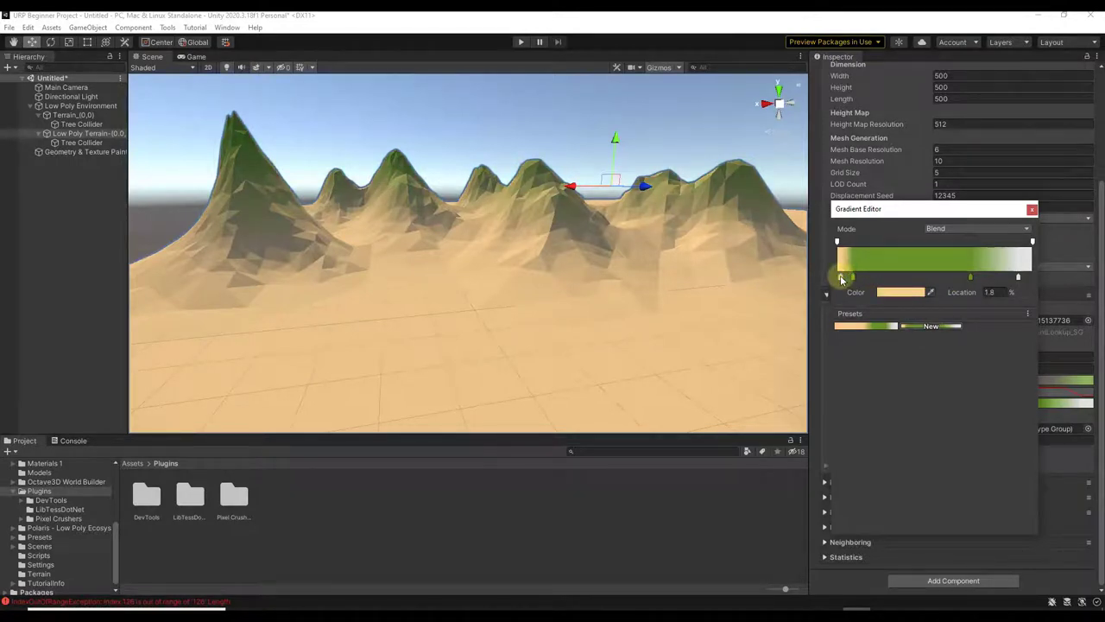
drag(842, 278, 840, 281)
drag(841, 210, 866, 193)
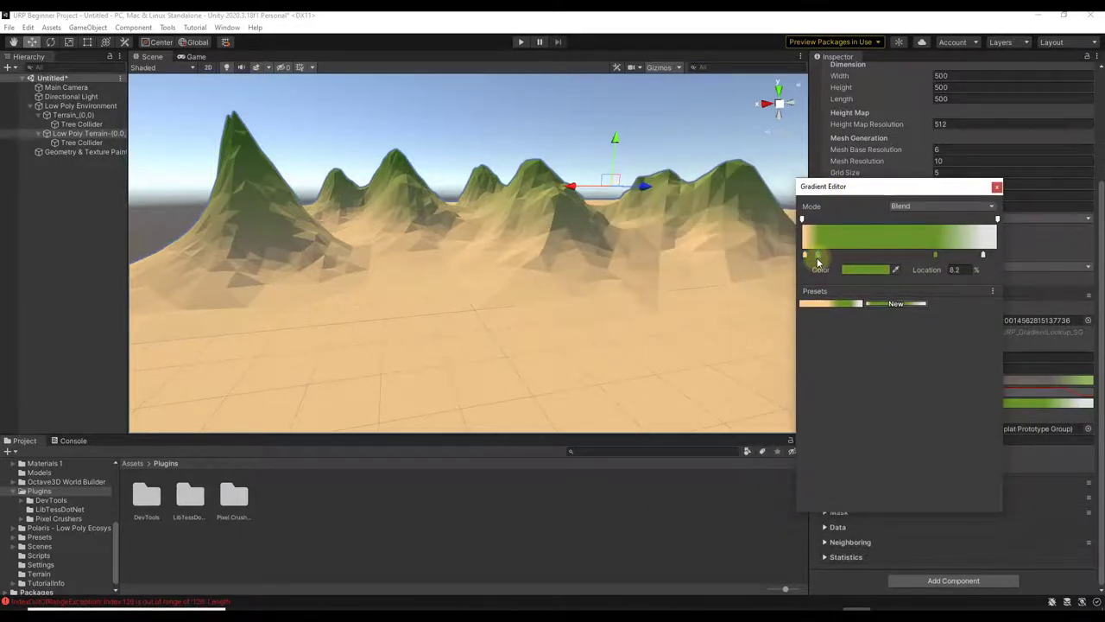
drag(818, 261, 806, 258)
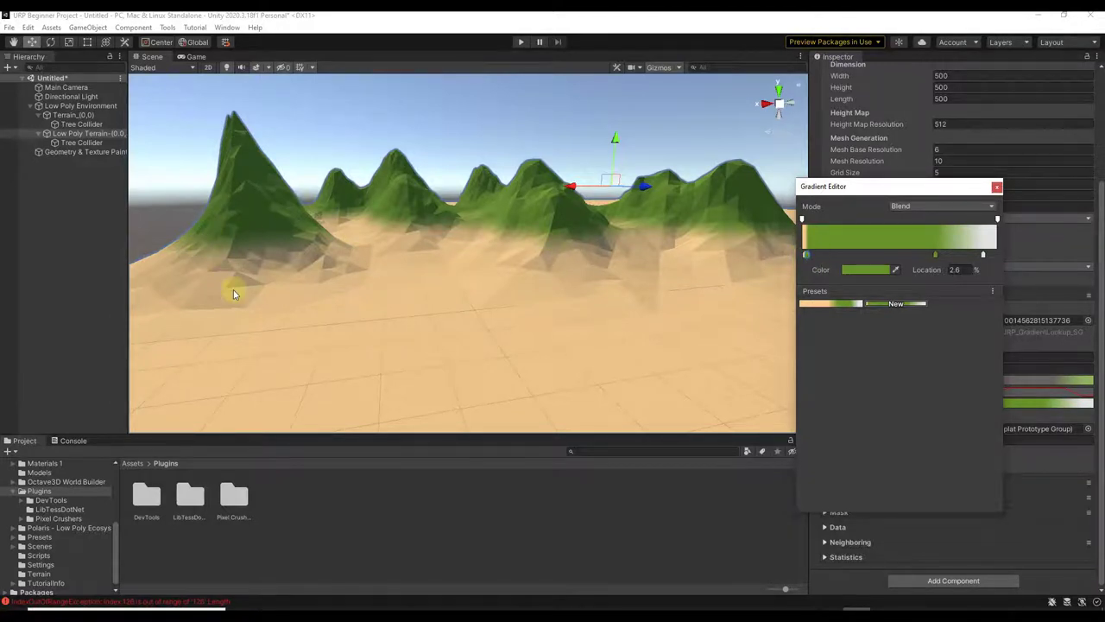
- Reopen the Color By Height gradient and move the first green key to 0%, replacing the sand color with green
right_drag(530, 253, 600, 325)
key(w)
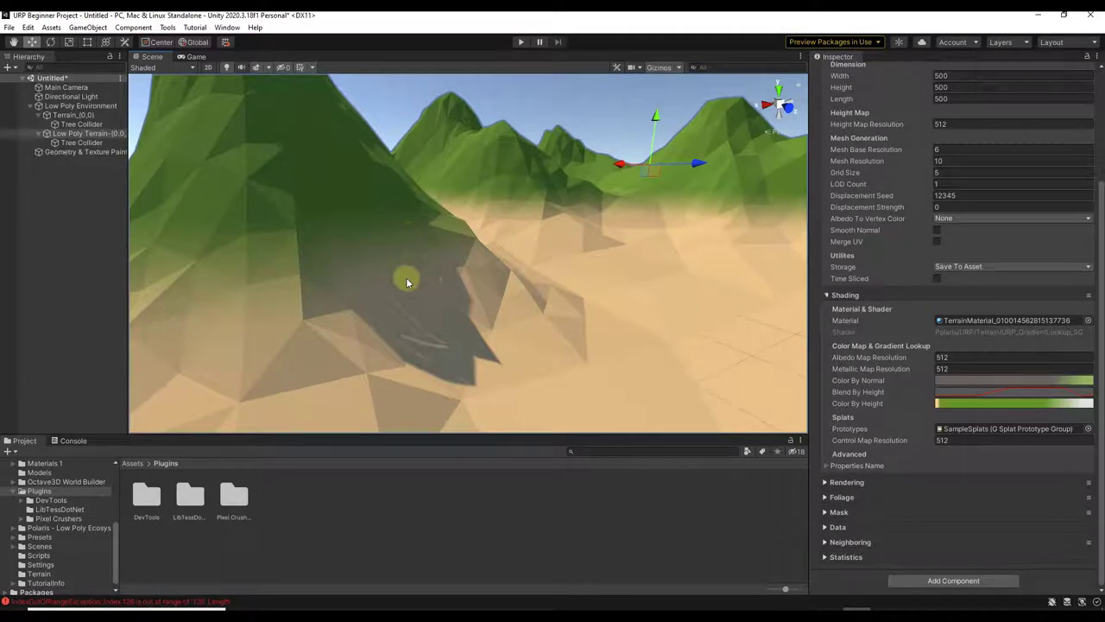
right_drag(407, 281, 451, 276)
click(972, 403)
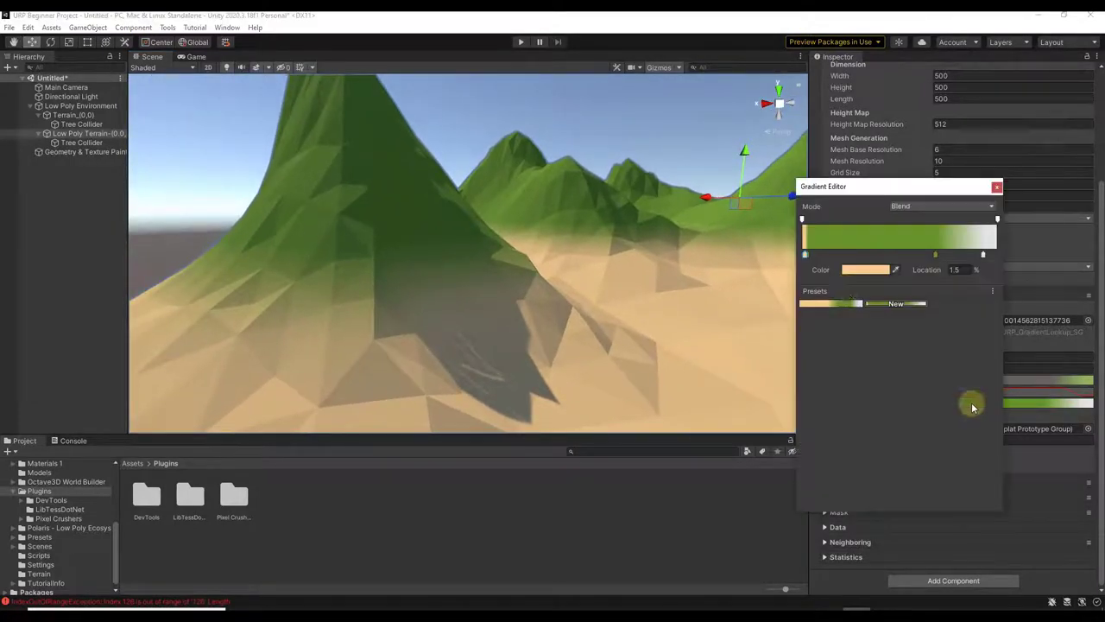
click(810, 254)
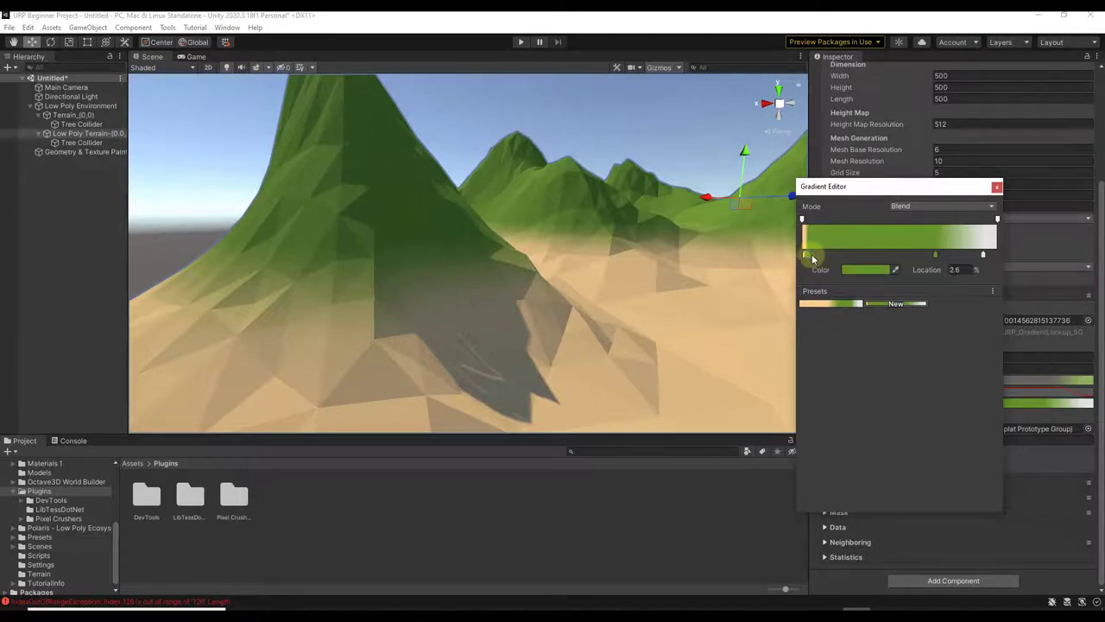
mouse_move(812, 258)
mouse_down()
mouse_move(823, 261)
mouse_move(801, 256)
mouse_up()
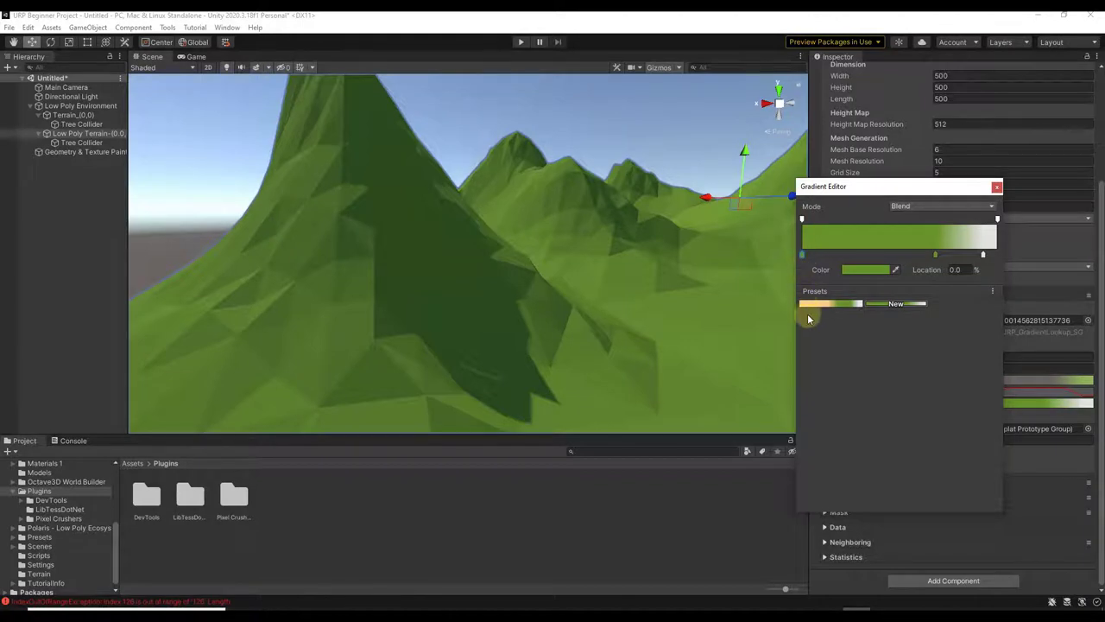
- Remove the second green key from the Color By Height gradient, move the white key to 3.8%, and close the editor
click(936, 255)
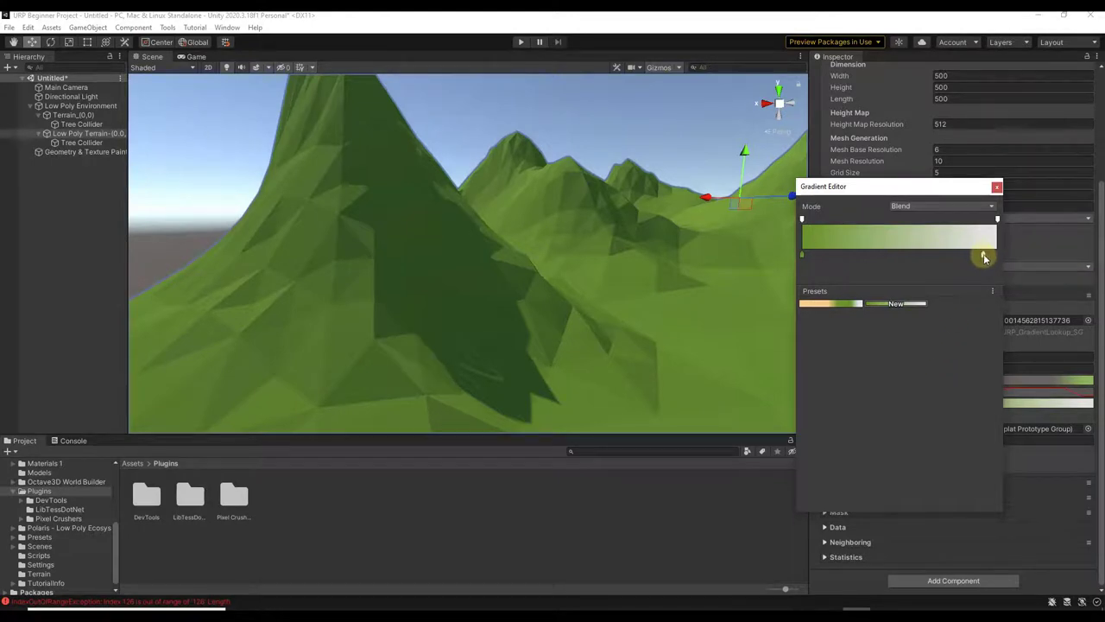
drag(984, 257, 810, 259)
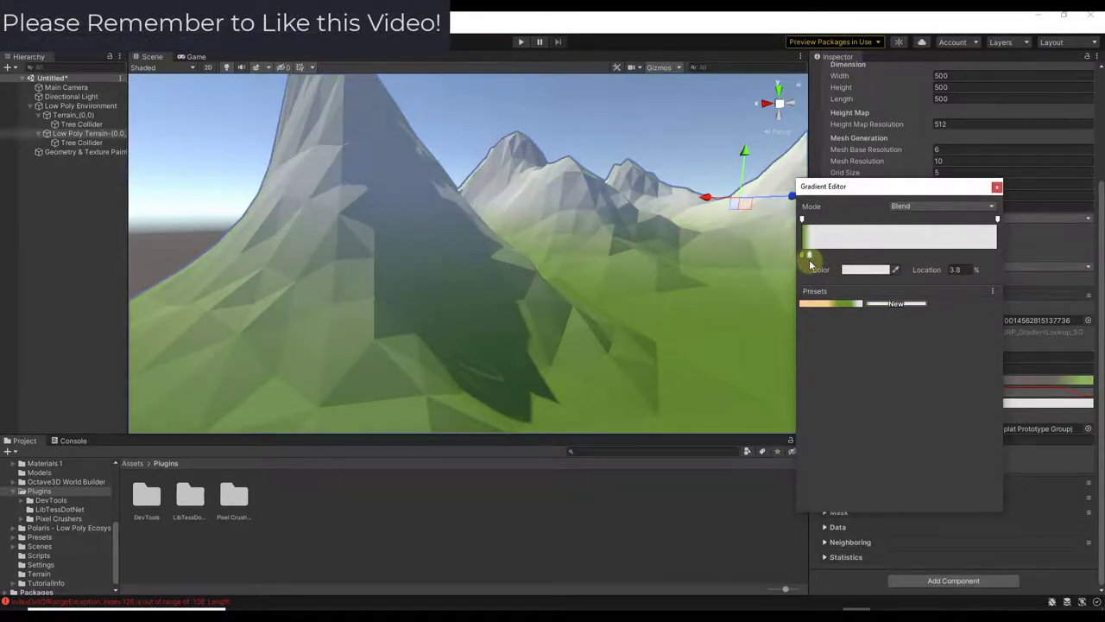
right_drag(582, 279, 643, 245)
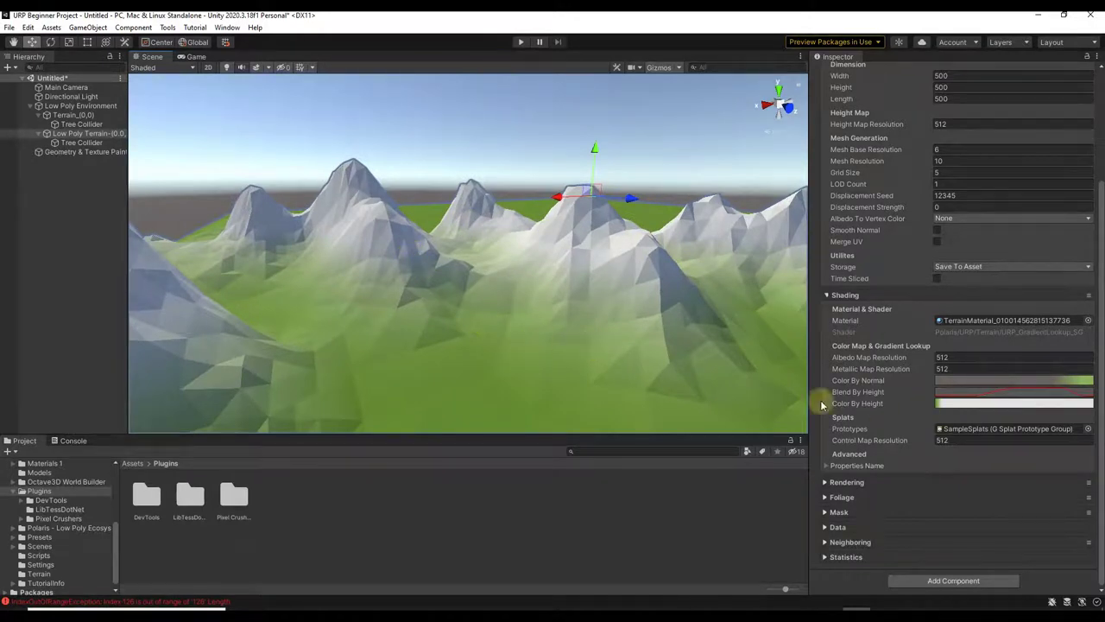
right_drag(497, 325, 484, 321)
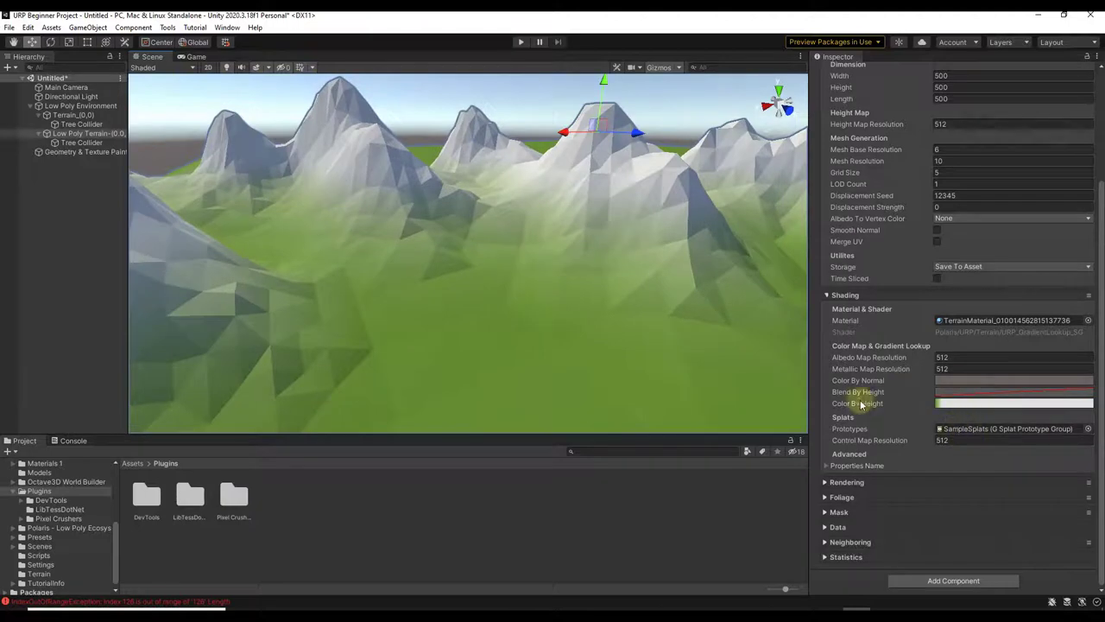
mouse_move(549, 253)
right_down()
mouse_move(461, 227)
mouse_move(426, 230)
mouse_move(578, 216)
mouse_move(567, 234)
mouse_move(552, 233)
right_up()
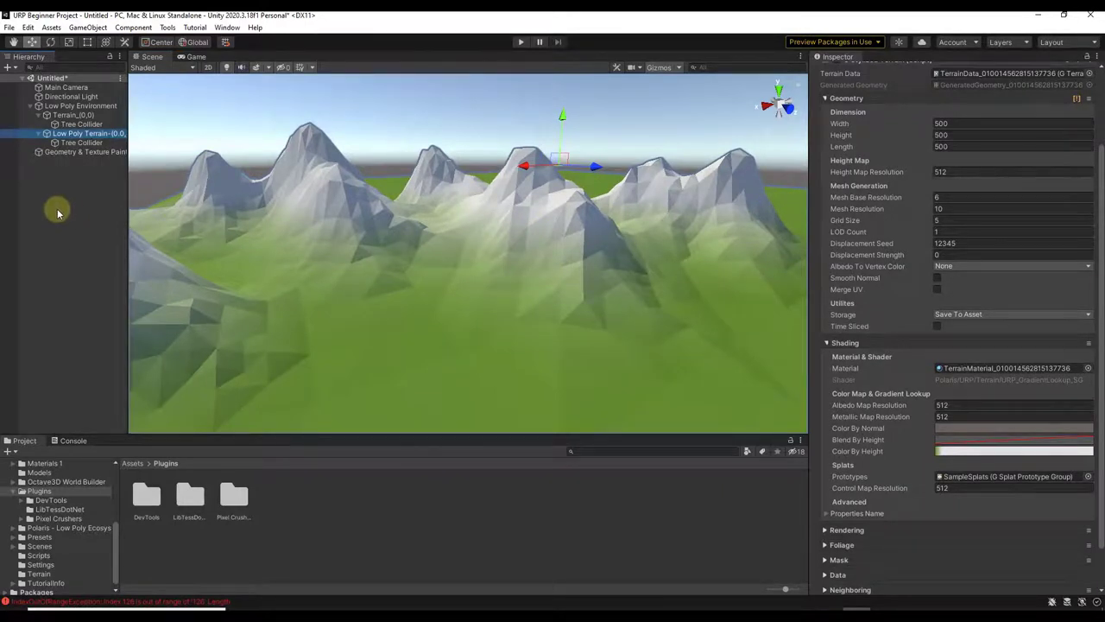
- Add a Polaris Foliage Painter tool to the scene hierarchy
right_click(58, 213)
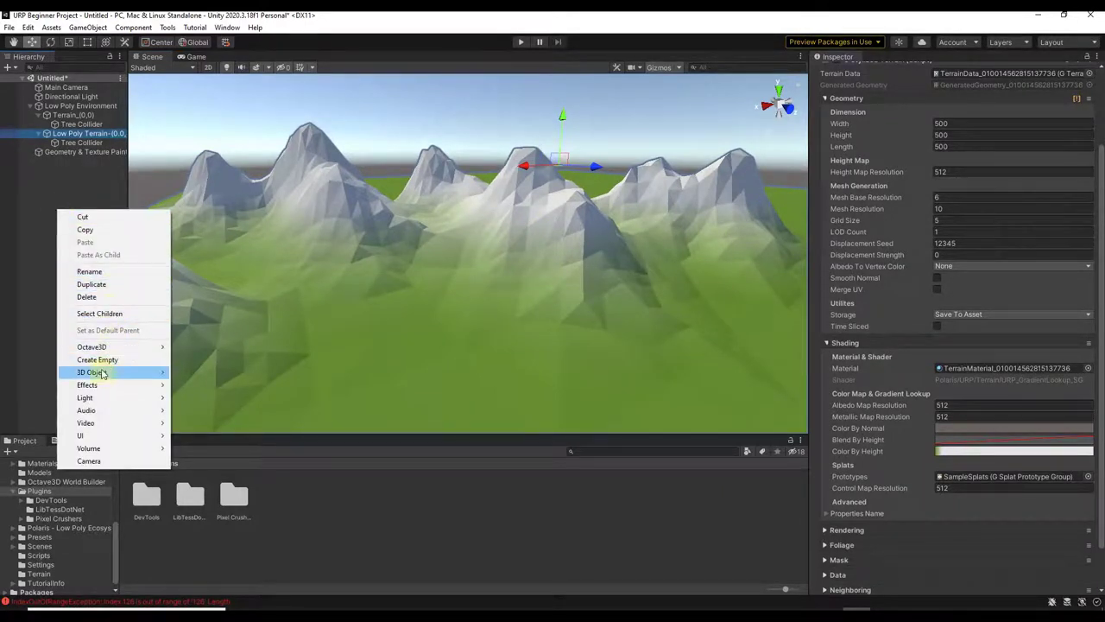
mouse_move(101, 374)
mouse_move(234, 373)
mouse_move(315, 378)
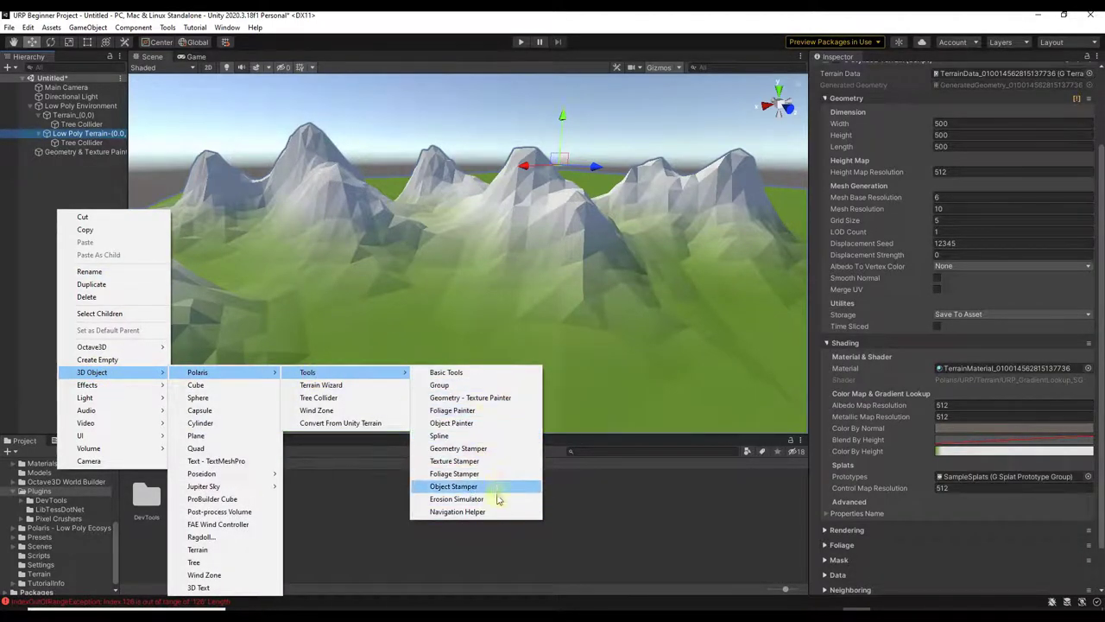
click(476, 413)
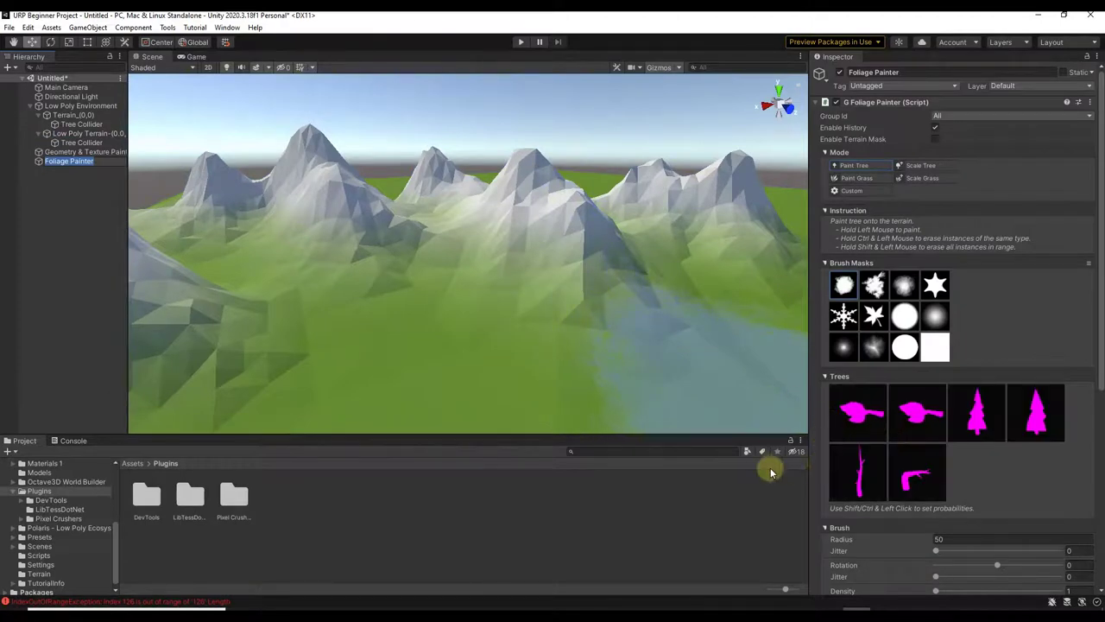
- With both pine trees selected and a brush radius of 50, paint trees across the green valley in front of the mountains
right_drag(508, 347, 458, 309)
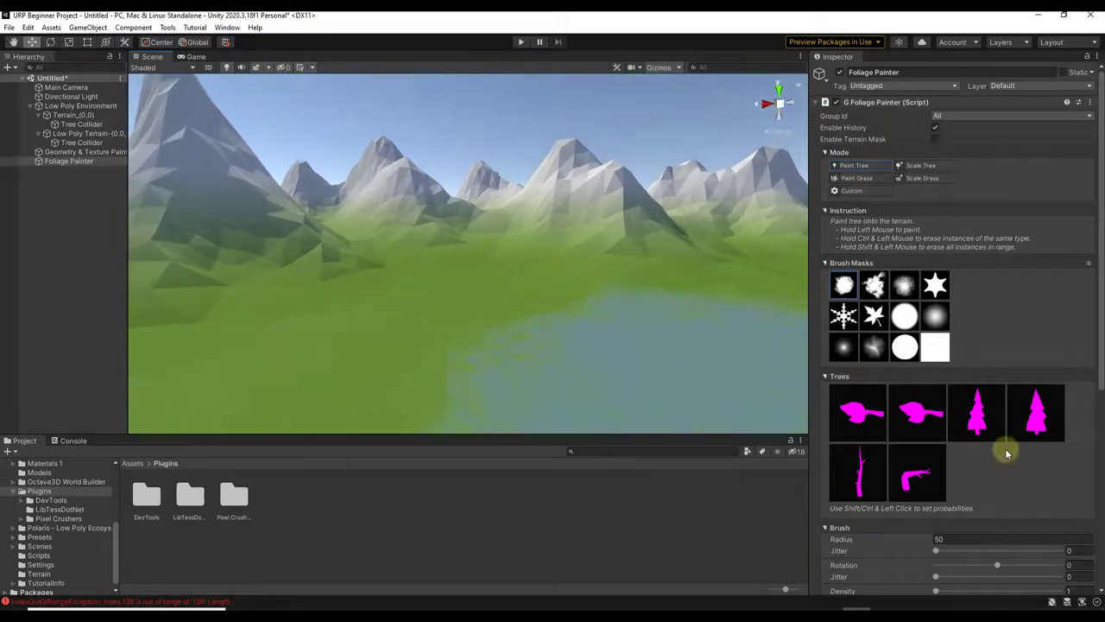
click(977, 414)
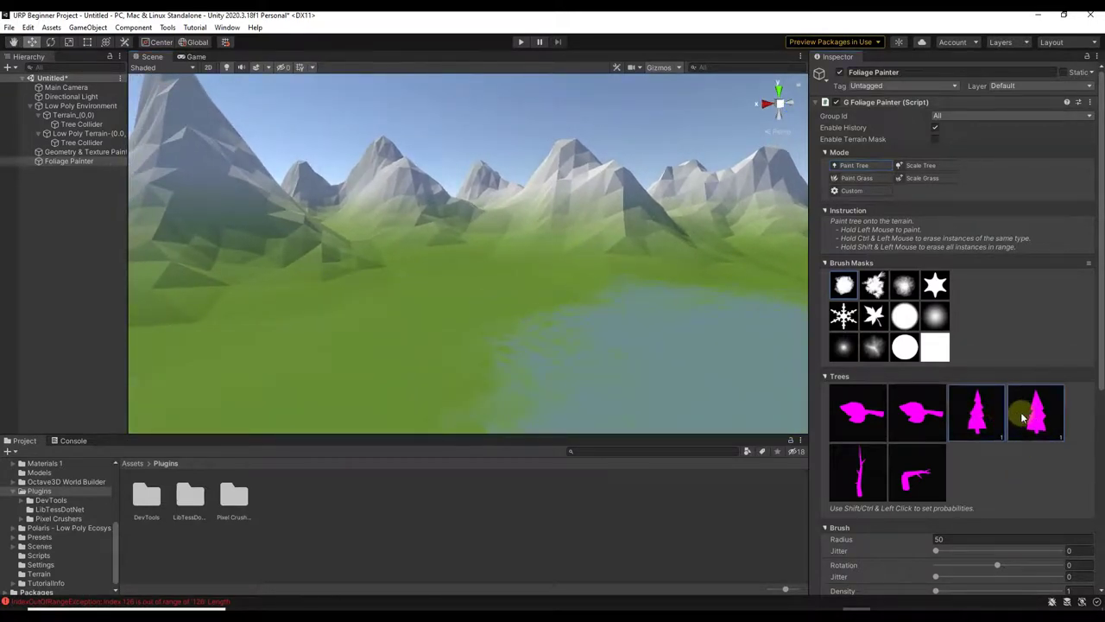
scroll(967, 431, down, 3)
scroll(971, 449, up, 3)
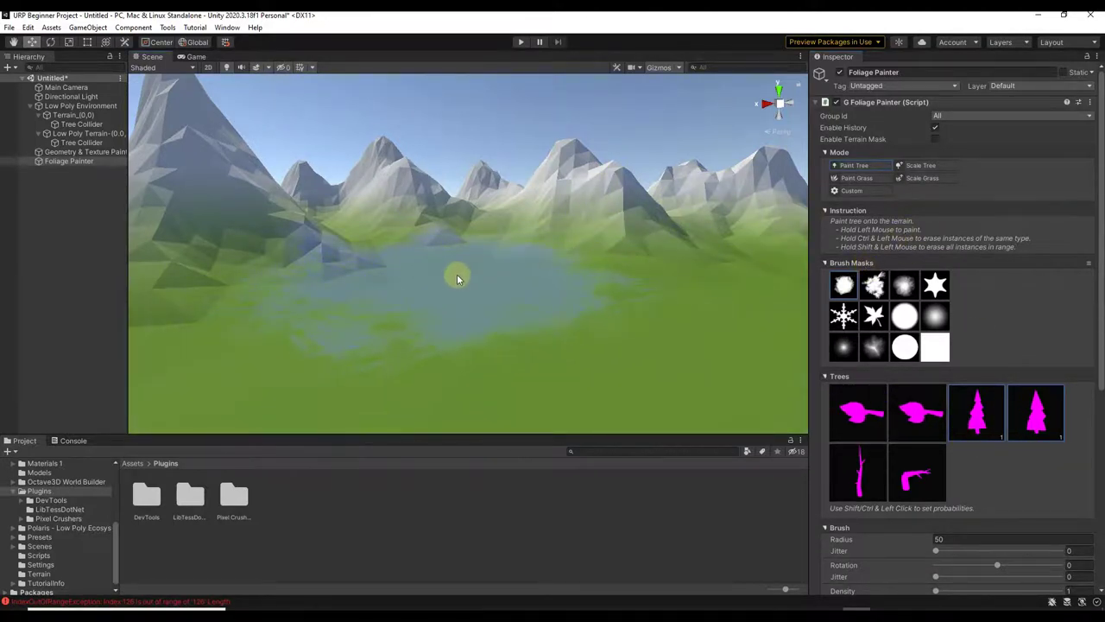
mouse_move(523, 282)
mouse_down()
mouse_move(629, 283)
mouse_move(343, 280)
mouse_move(467, 280)
mouse_up()
right_drag(719, 294, 703, 271)
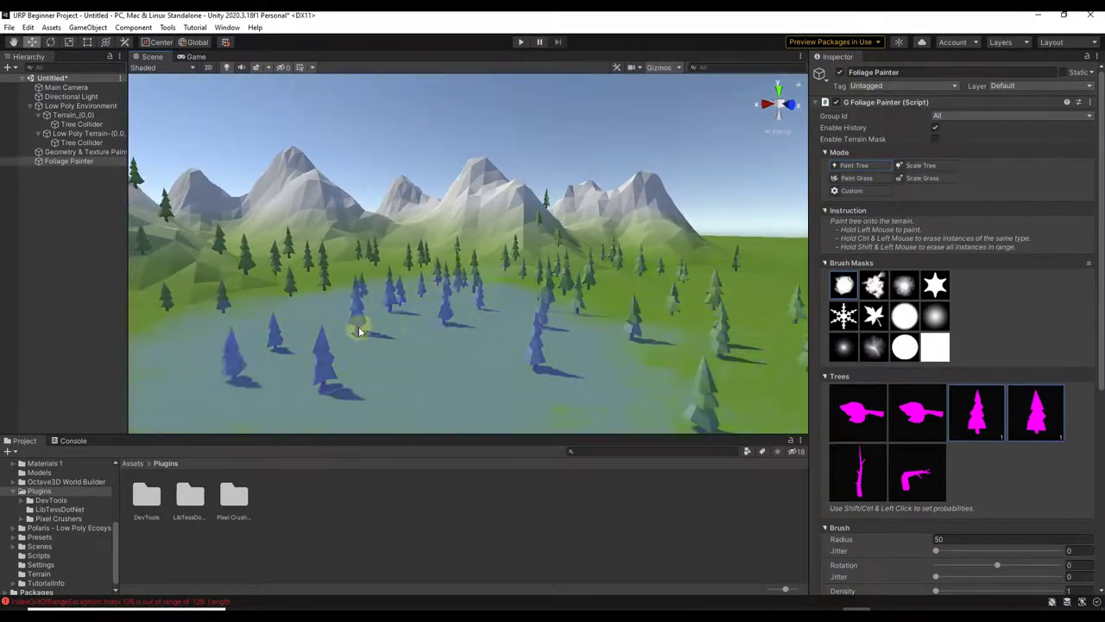
right_drag(481, 320, 573, 300)
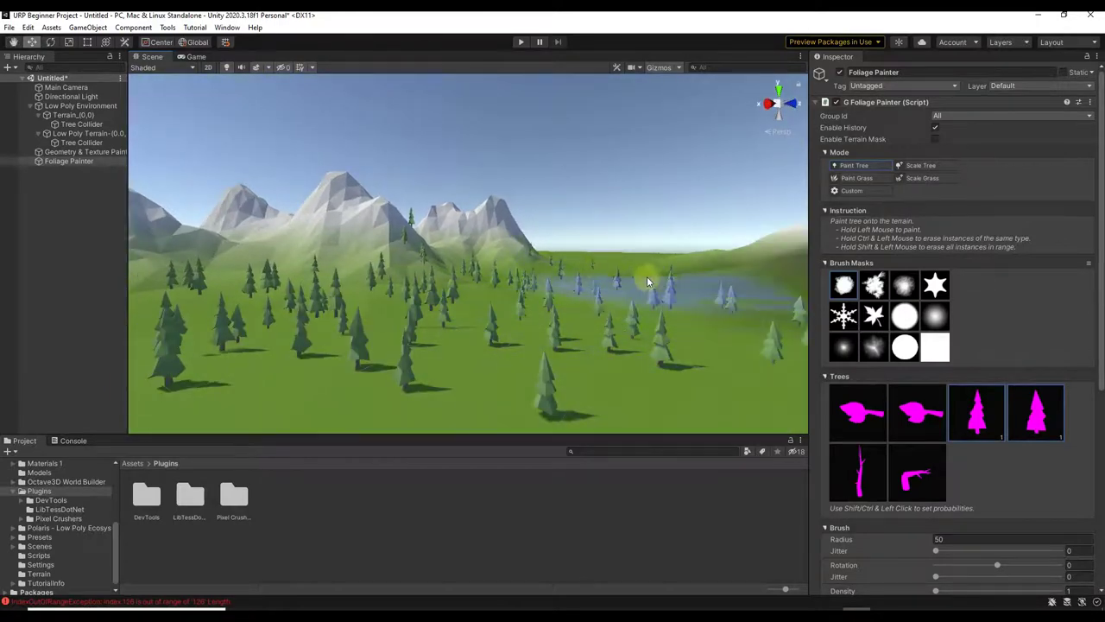
- Limit the tree selection to the first pine, choose a solid round brush mask, and paint more trees to thicken the forest
click(1009, 412)
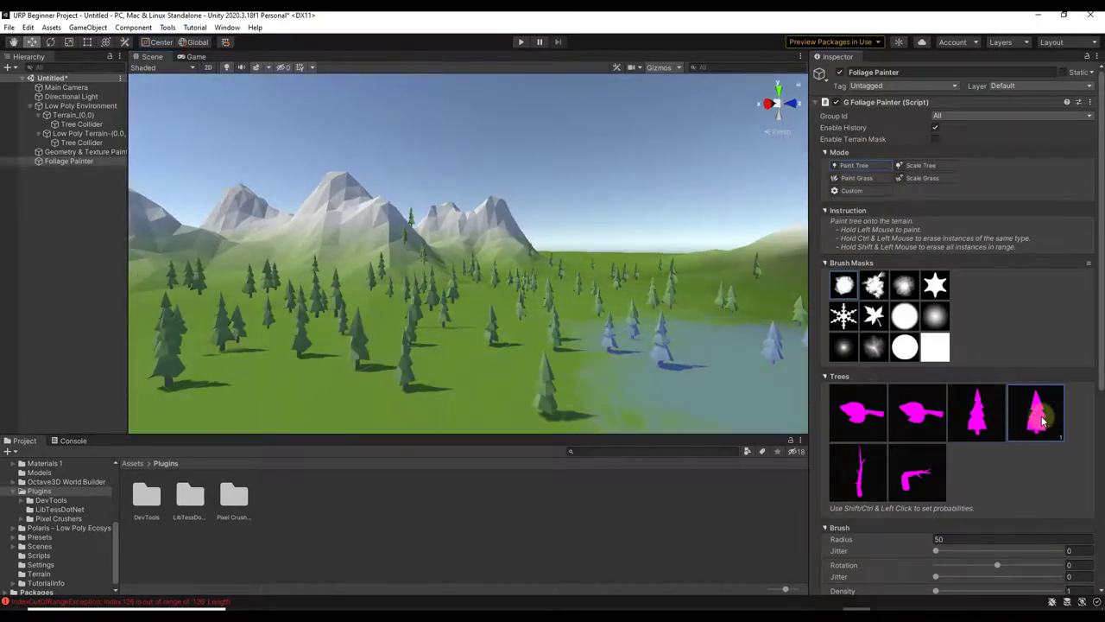
click(1040, 419)
mouse_move(736, 396)
mouse_down()
mouse_move(713, 355)
mouse_move(509, 384)
mouse_move(376, 375)
mouse_move(604, 304)
mouse_move(612, 272)
mouse_move(593, 286)
mouse_move(627, 269)
mouse_move(582, 308)
mouse_up()
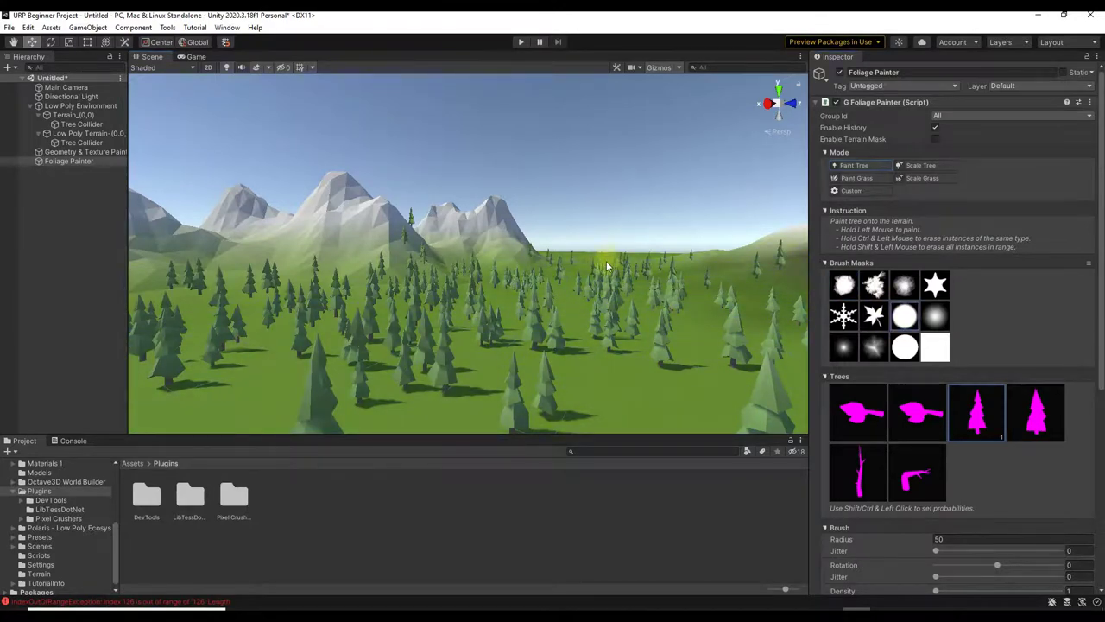
- Examine the painted forest from afar and up close, and review the Foliage Painter's brush and filter settings
alt+drag(284, 340, 284, 311)
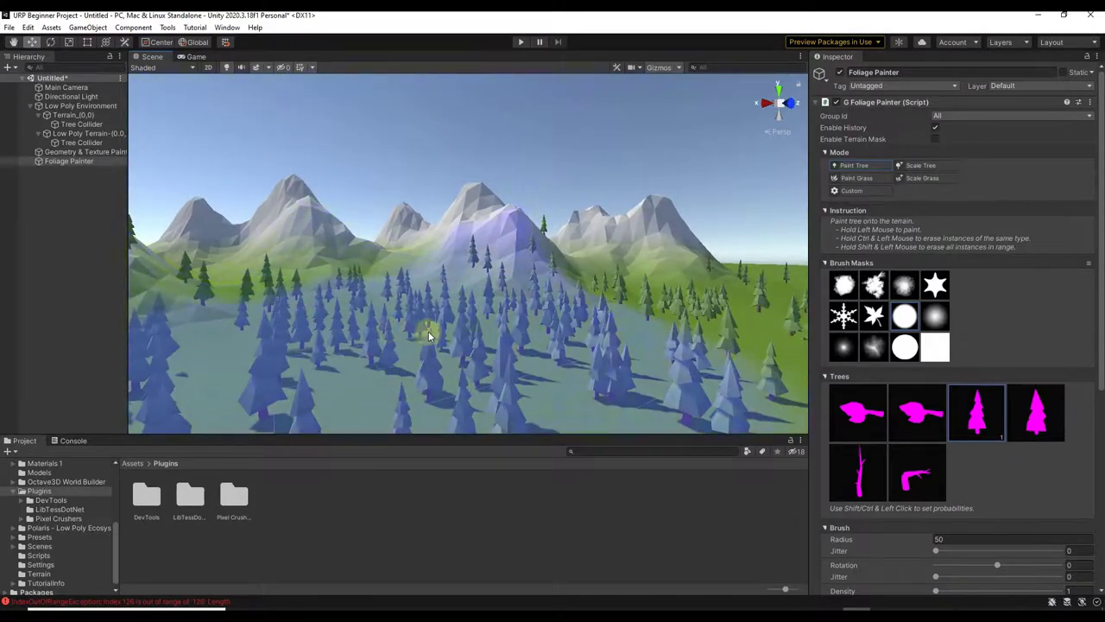
scroll(429, 336, down, 5)
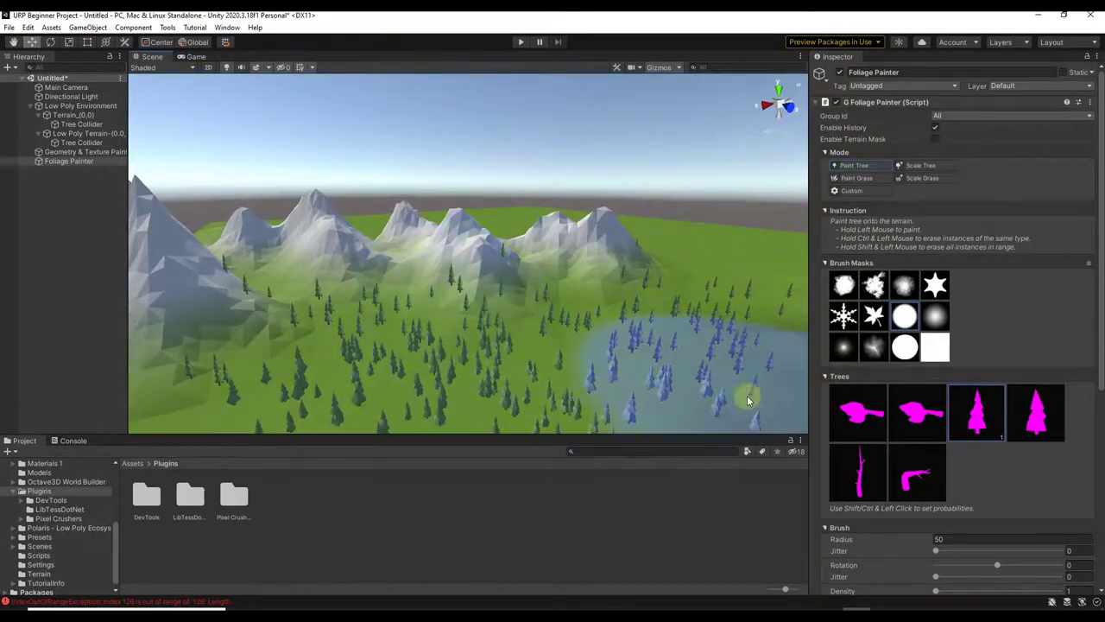
scroll(984, 406, down, 5)
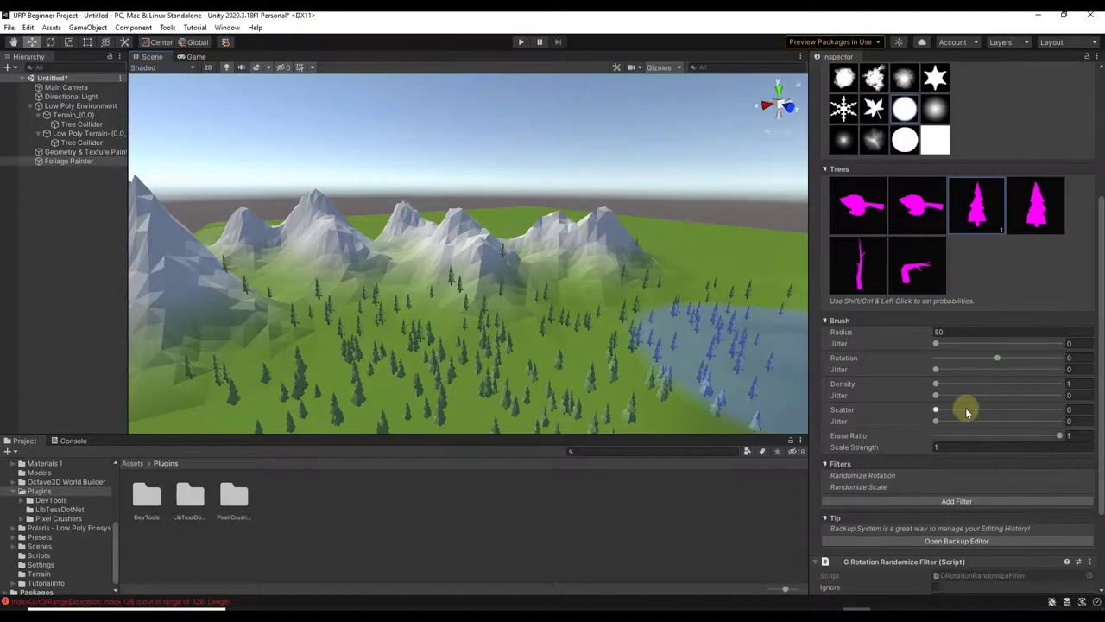
scroll(543, 288, up, 10)
alt+drag(543, 288, 545, 288)
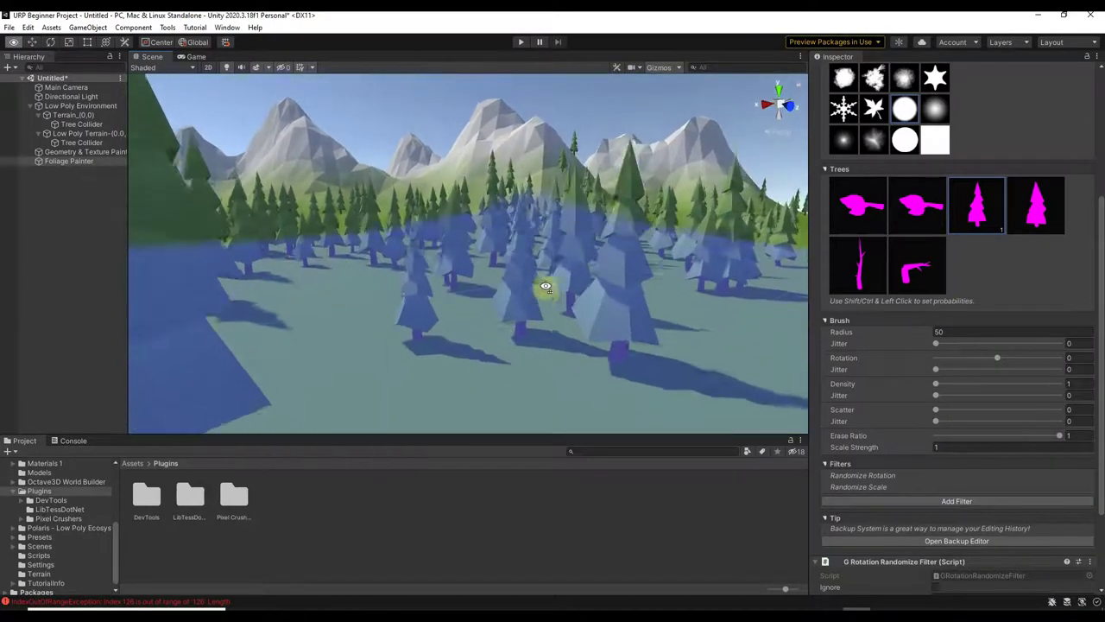
scroll(546, 288, down, 5)
scroll(969, 148, up, 10)
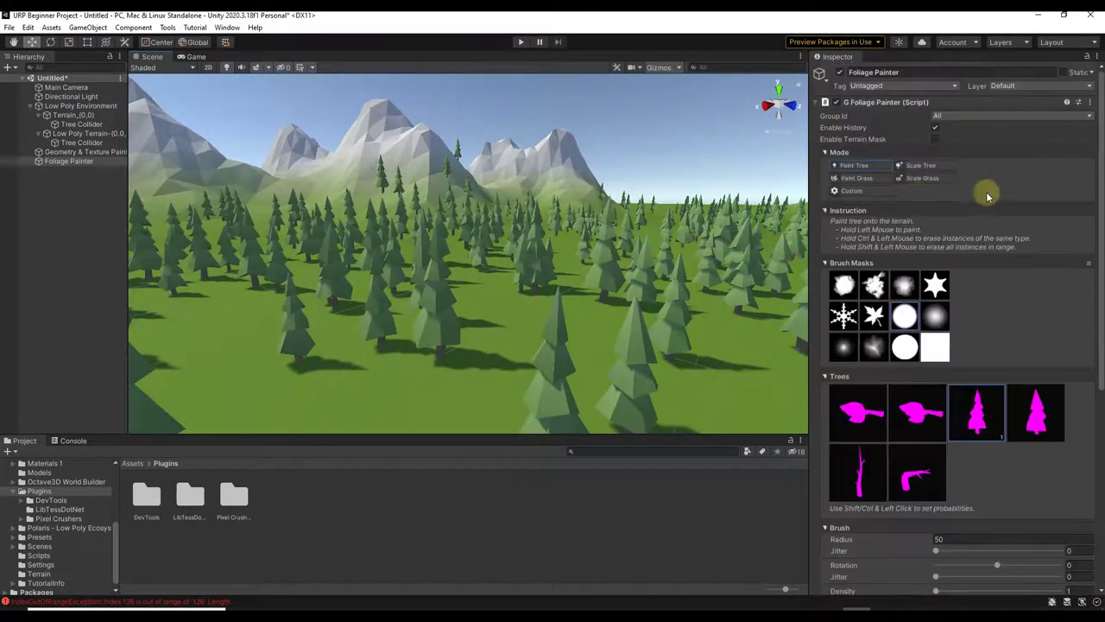
- Switch to Paint Grass, select the two green grasses, white flower, lavender and two rocks, set the radius to 10, and paint among the trees
click(857, 178)
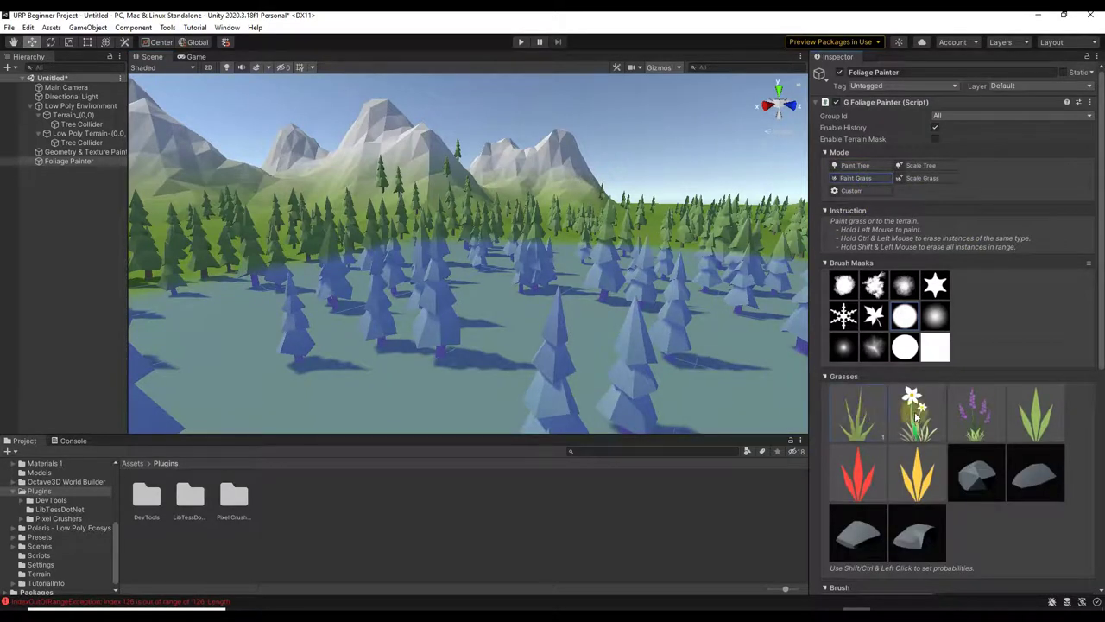
click(1029, 412)
click(977, 473)
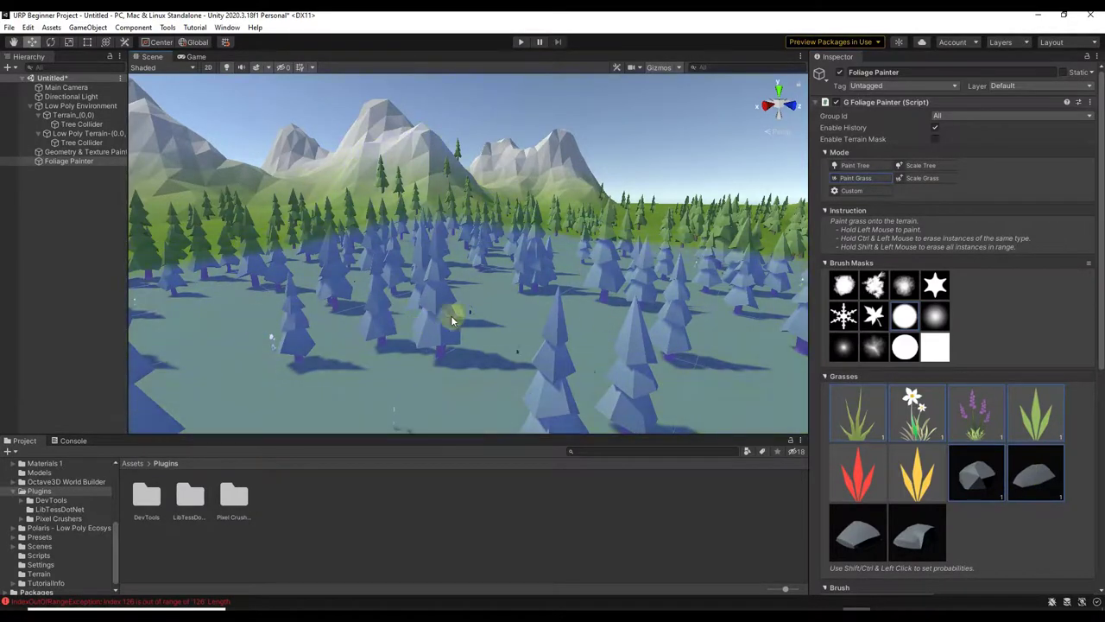
scroll(1024, 419, down, 8)
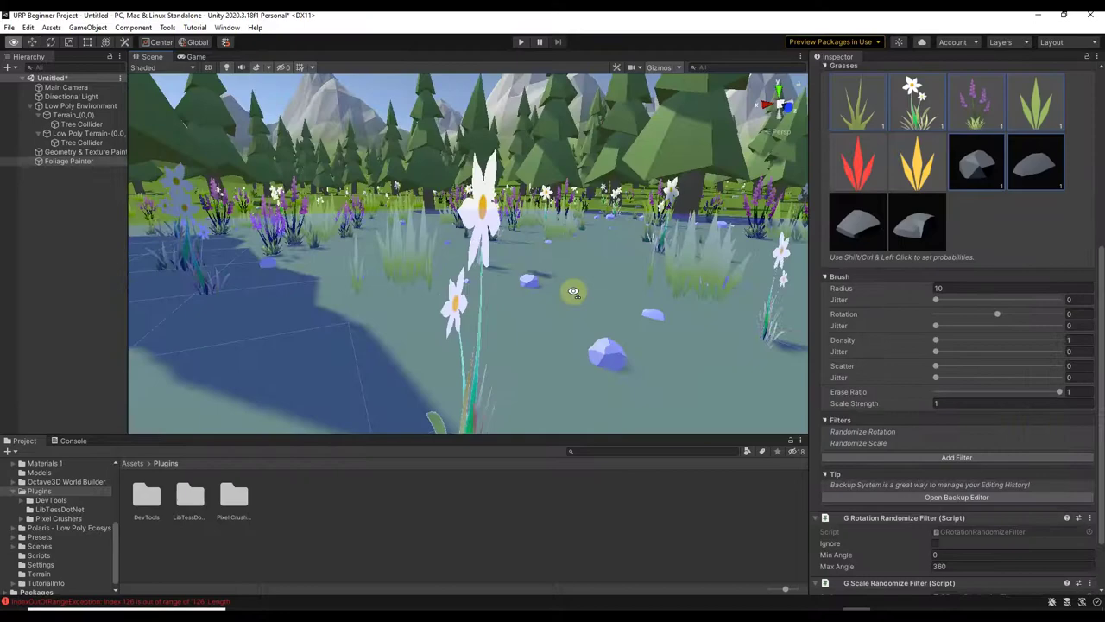
mouse_move(573, 289)
right_down()
mouse_move(596, 275)
mouse_move(566, 286)
right_up()
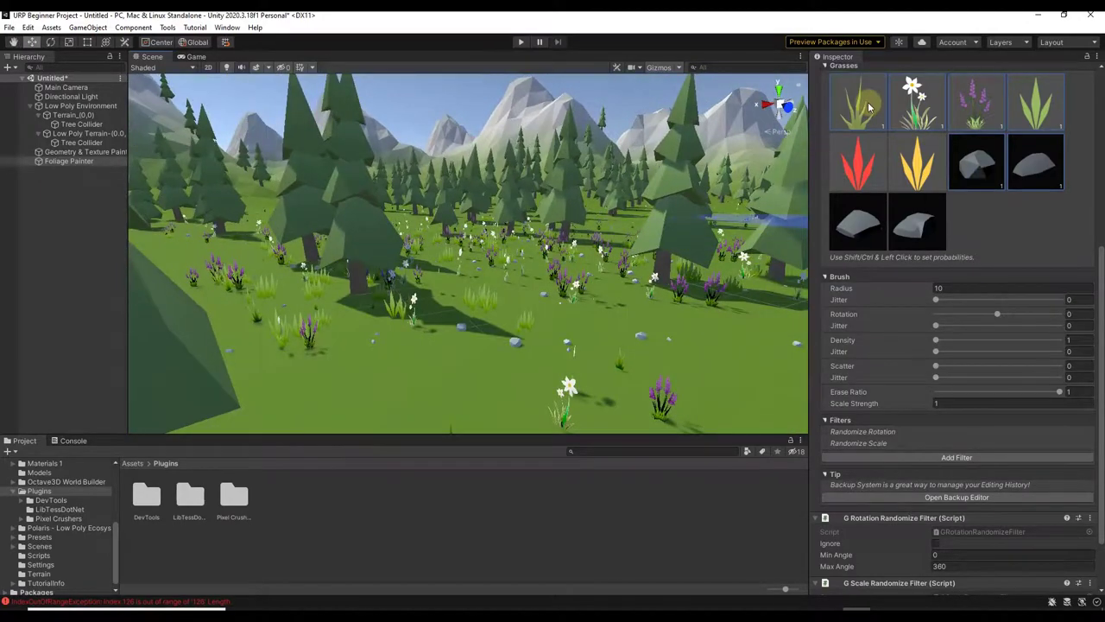
- Narrow the selection to the two green grasses and paint more grass across the clearing between the pines
click(870, 107)
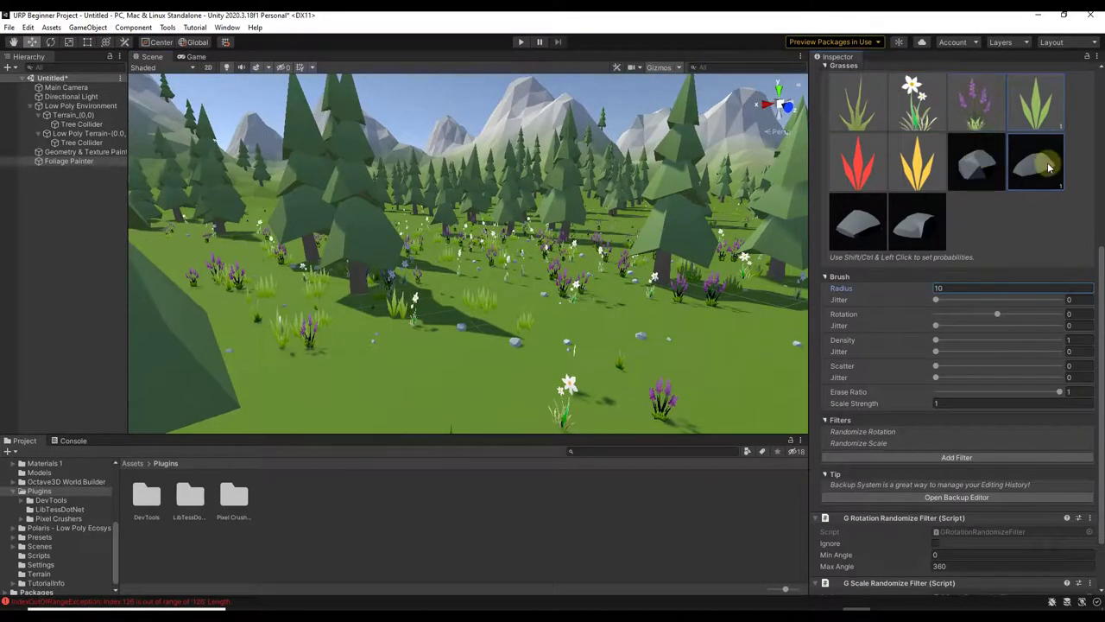
click(1040, 117)
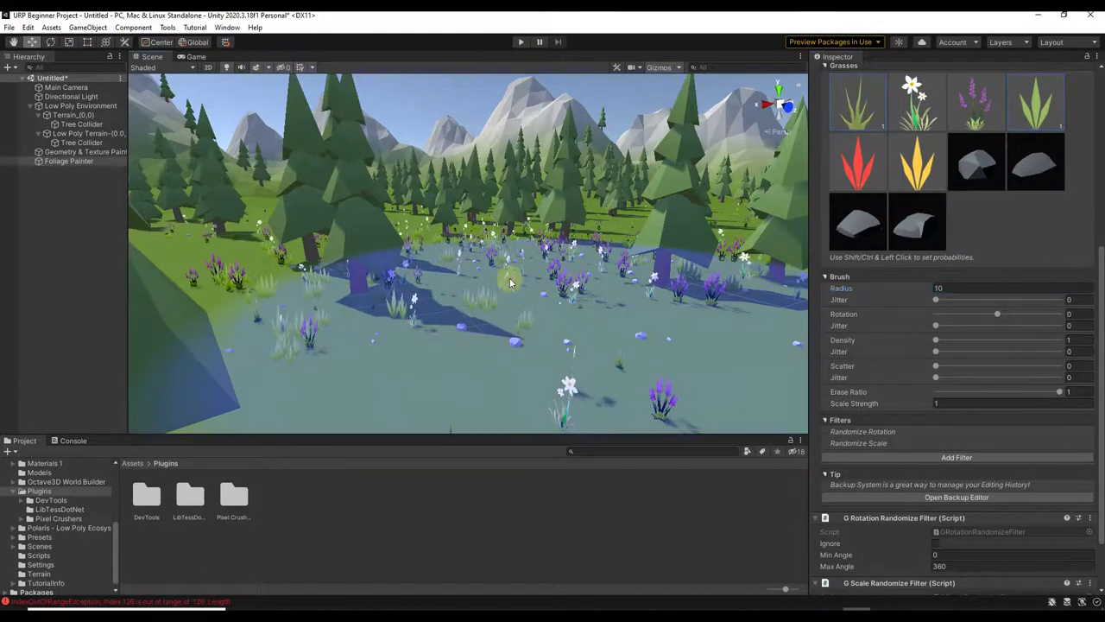
mouse_move(510, 273)
mouse_down()
mouse_move(698, 234)
mouse_move(528, 275)
mouse_move(478, 314)
mouse_move(407, 305)
mouse_move(398, 328)
mouse_move(543, 249)
mouse_move(591, 272)
mouse_move(645, 327)
mouse_move(620, 297)
mouse_move(577, 340)
mouse_move(629, 249)
mouse_move(582, 233)
mouse_move(526, 292)
mouse_move(486, 300)
mouse_move(456, 286)
mouse_move(526, 276)
mouse_up()
right_drag(525, 276, 491, 279)
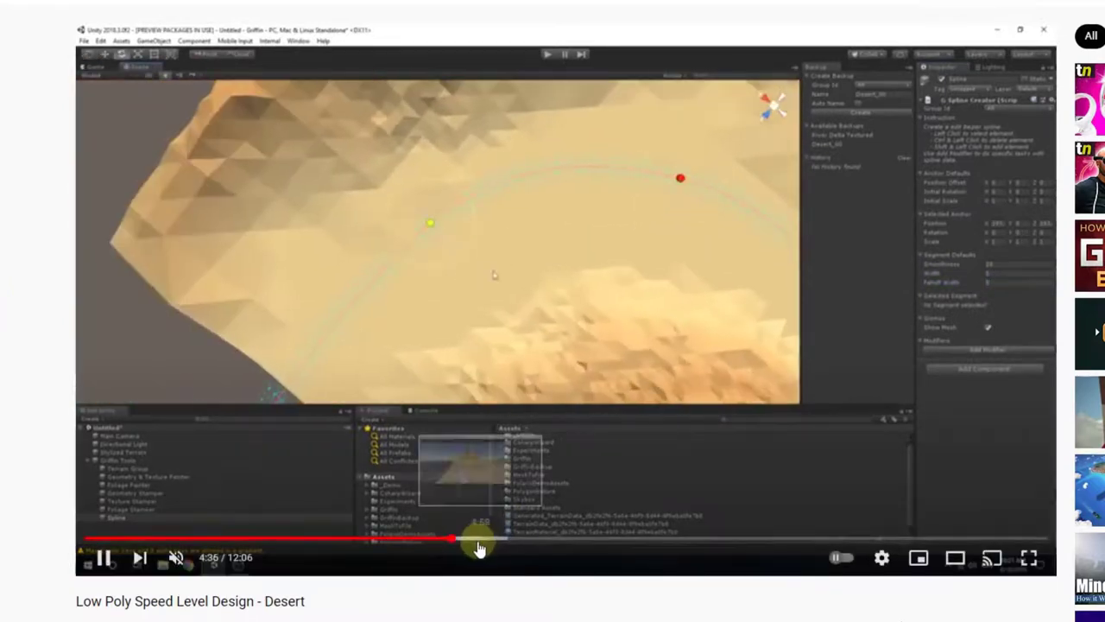
- Skip the "Low Poly Speed Level Design - Desert" video on YouTube ahead to 4:59
click(481, 539)
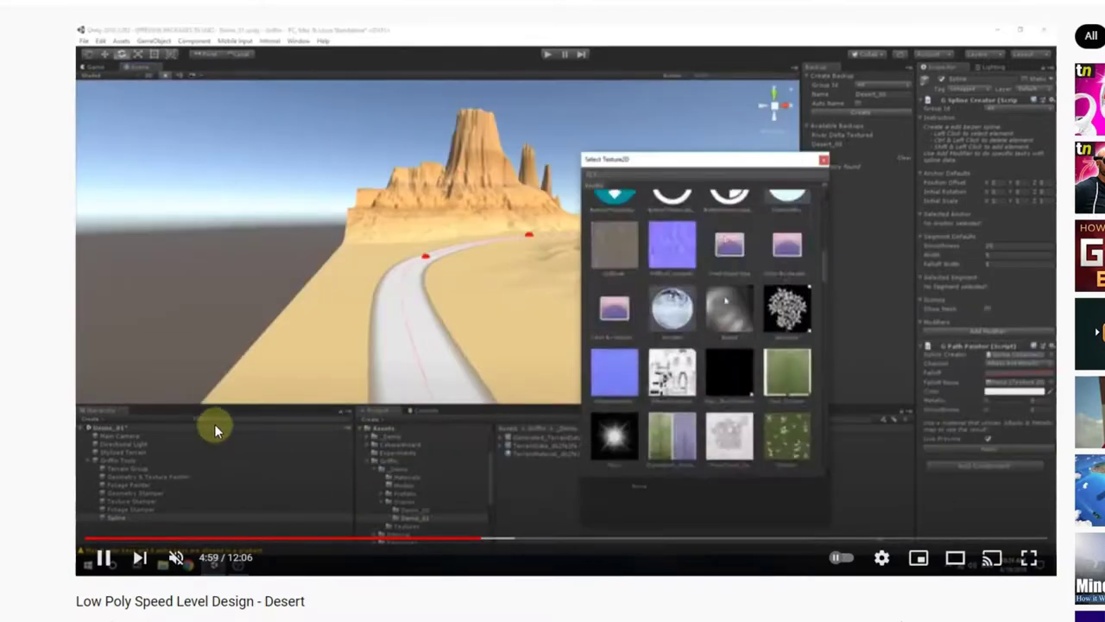